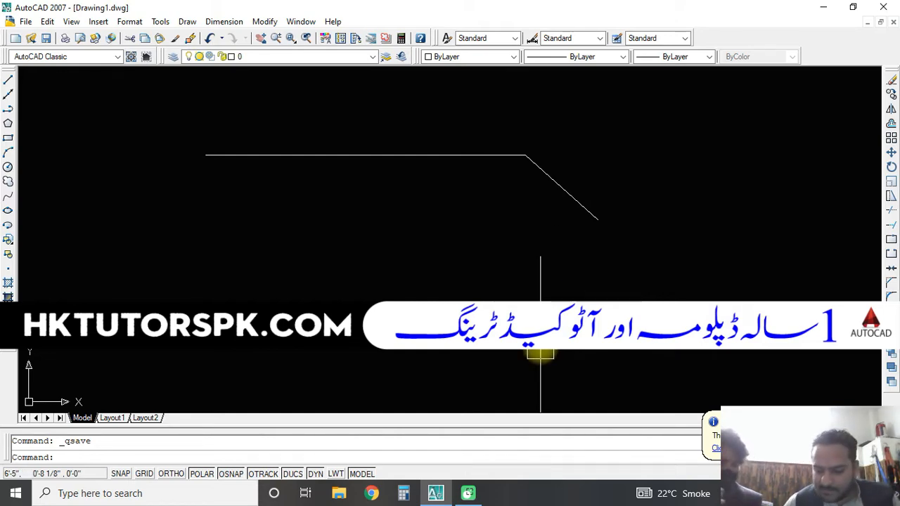
# Open the DirectX Diagnostic Tool with dxdiag, review the computer's system and display information, and close it
pyautogui.press('super')
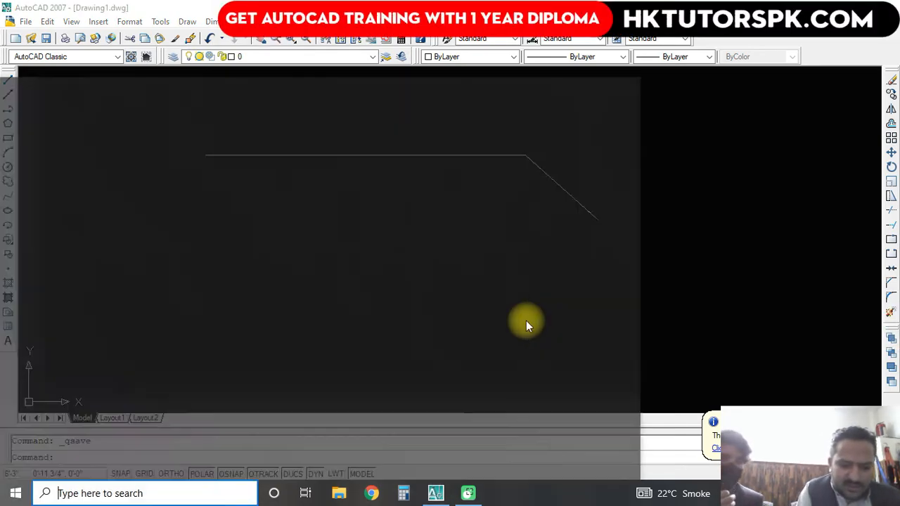
pyautogui.write('dxdiag')
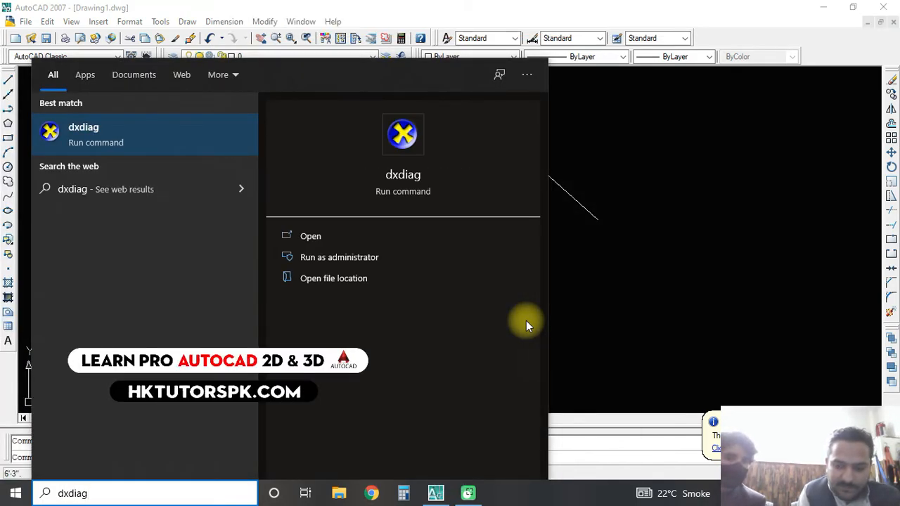
pyautogui.press('Return')
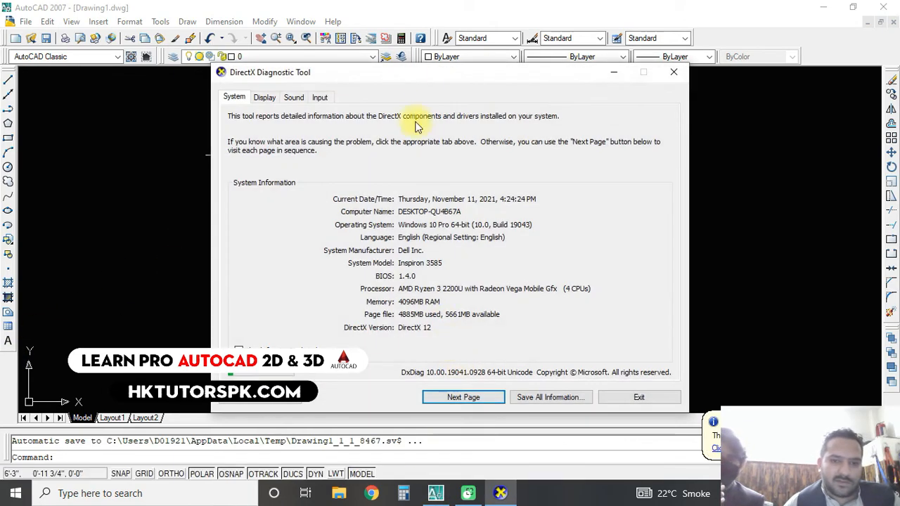
pyautogui.click(265, 97)
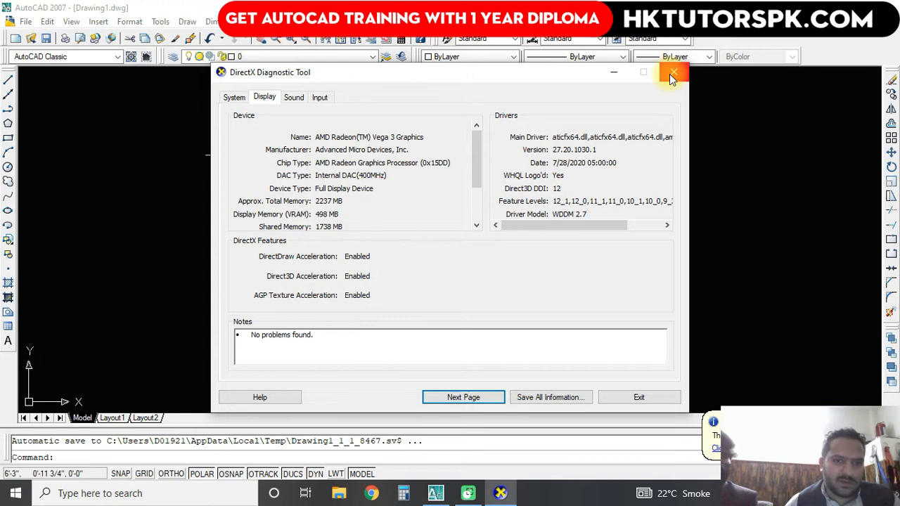
pyautogui.click(673, 73)
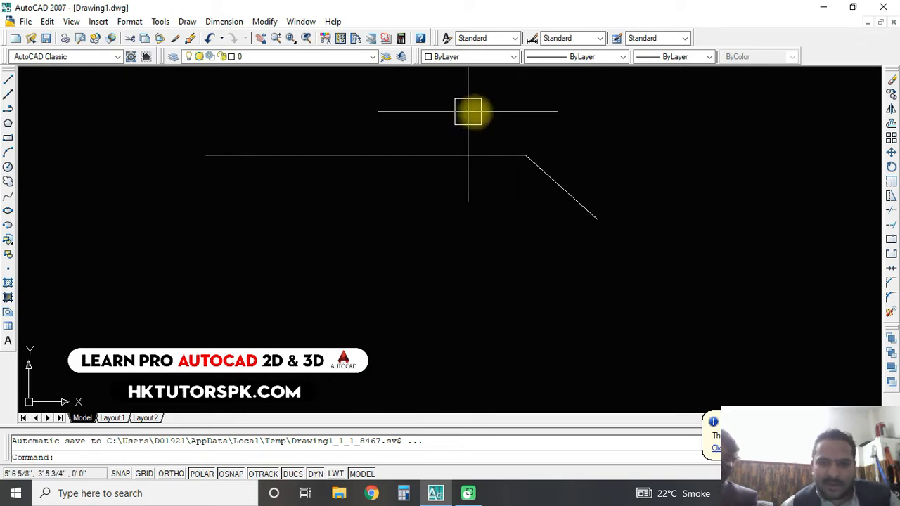
# Select every object in the drawing and delete them all
pyautogui.hotkey('ctrl', 'a')
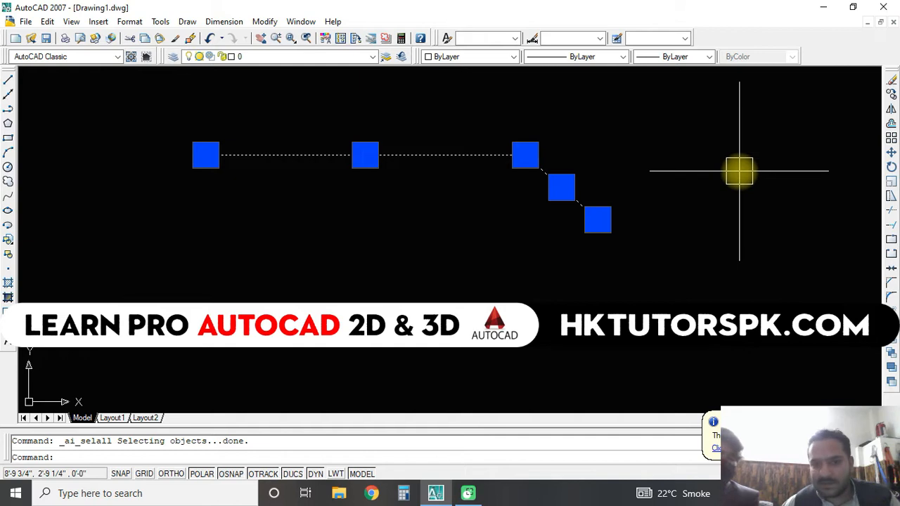
pyautogui.press('Escape')
pyautogui.hotkey('ctrl', 'a')
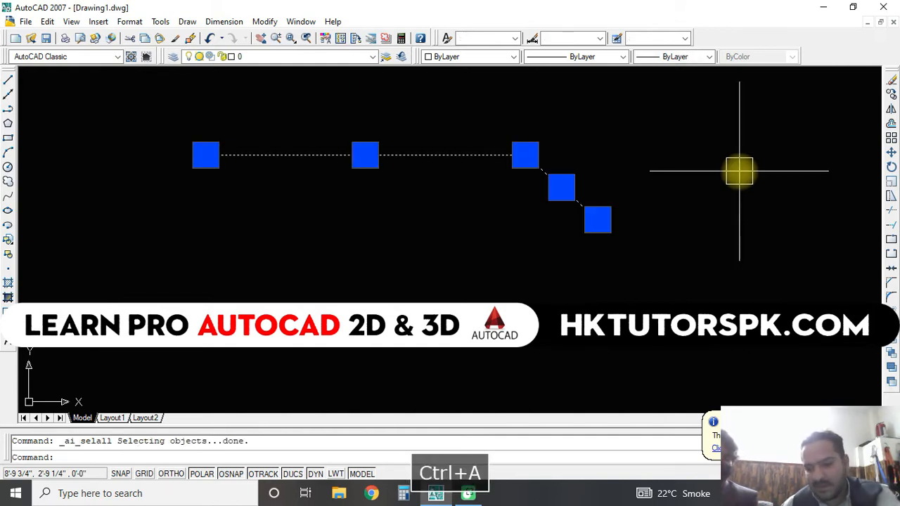
pyautogui.press('Delete')
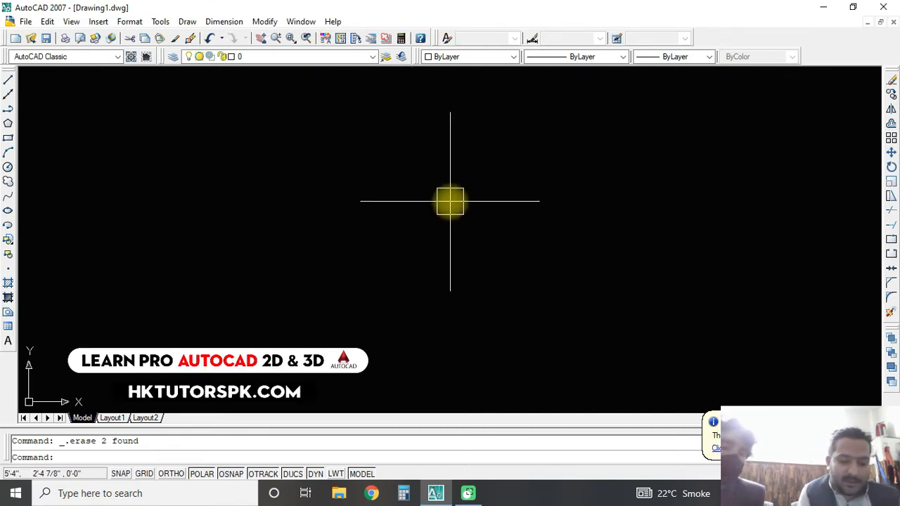
pyautogui.press('Escape')
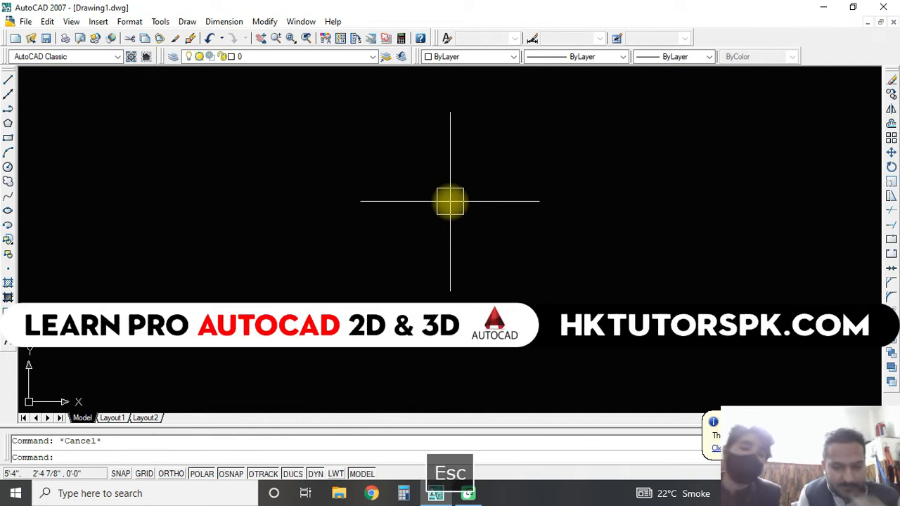
pyautogui.hotkey('ctrl', 'a')
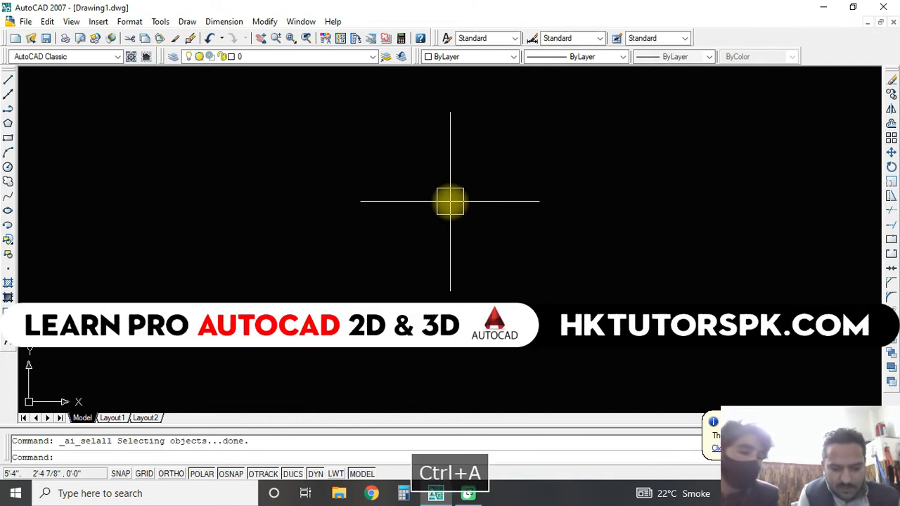
pyautogui.press('Escape')
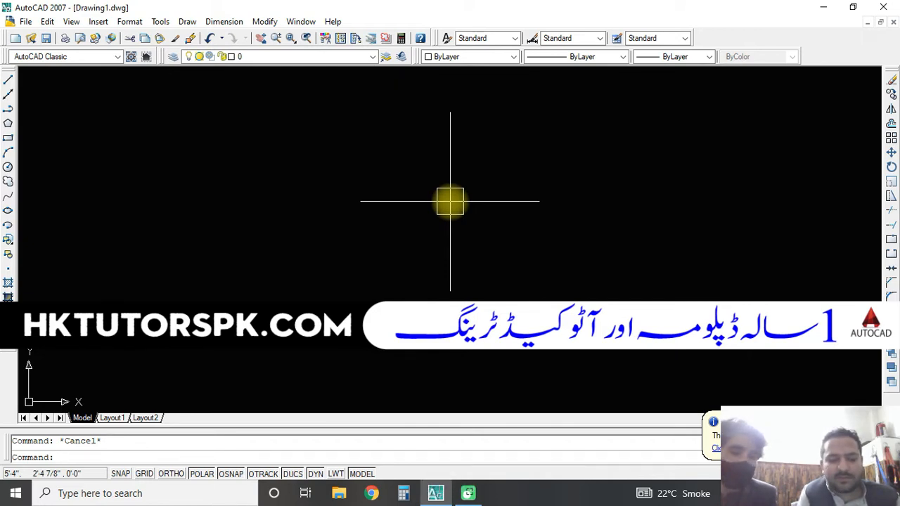
pyautogui.press('Escape')
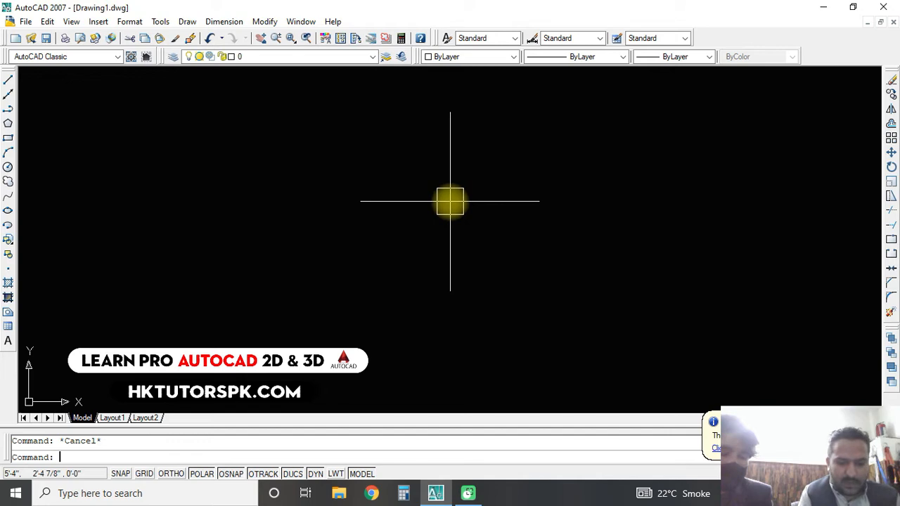
pyautogui.write('un')
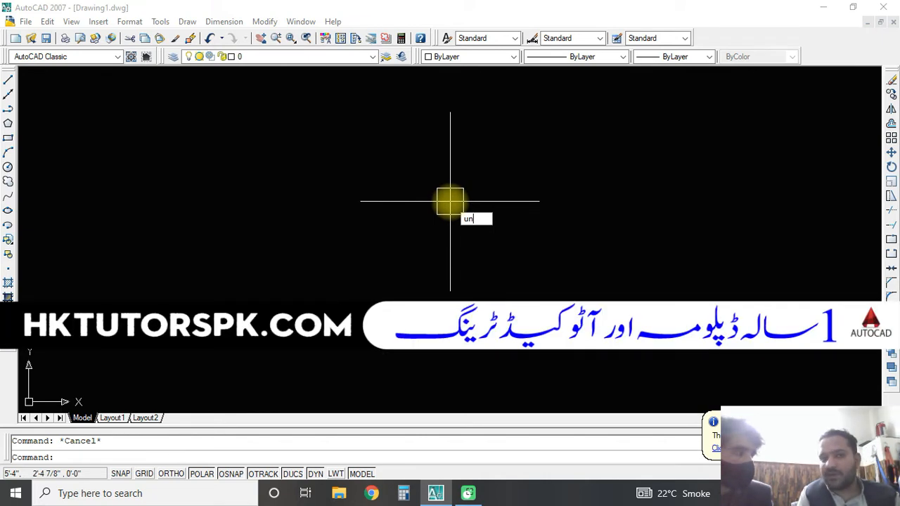
pyautogui.press('Escape')
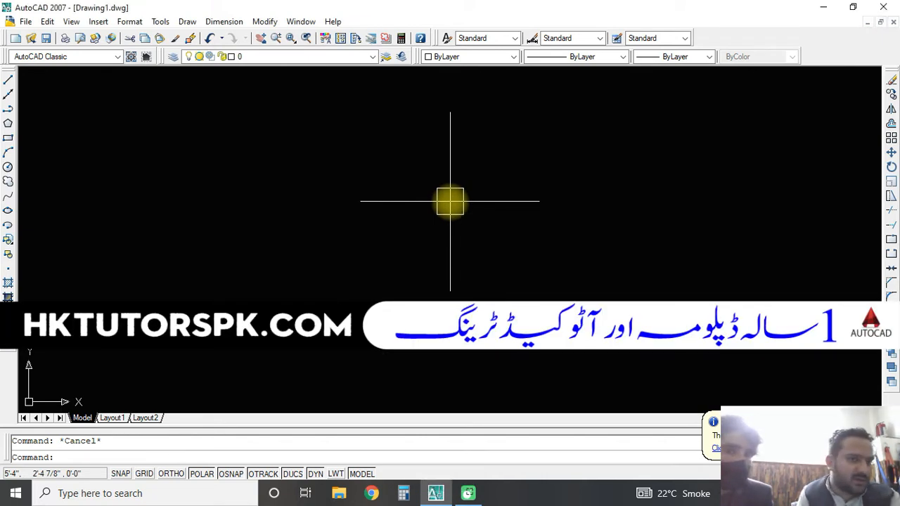
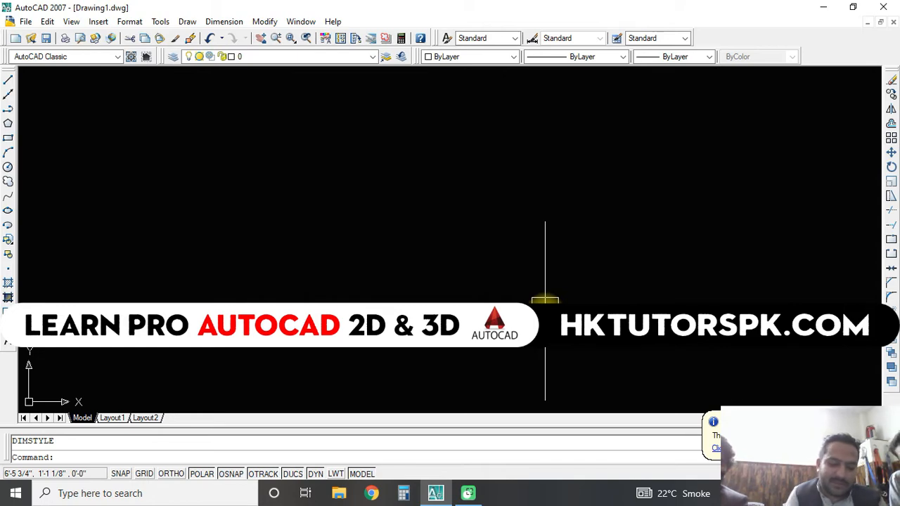
# Enable all object snap modes in the drafting settings and accept them
pyautogui.write('os')
pyautogui.press('space')
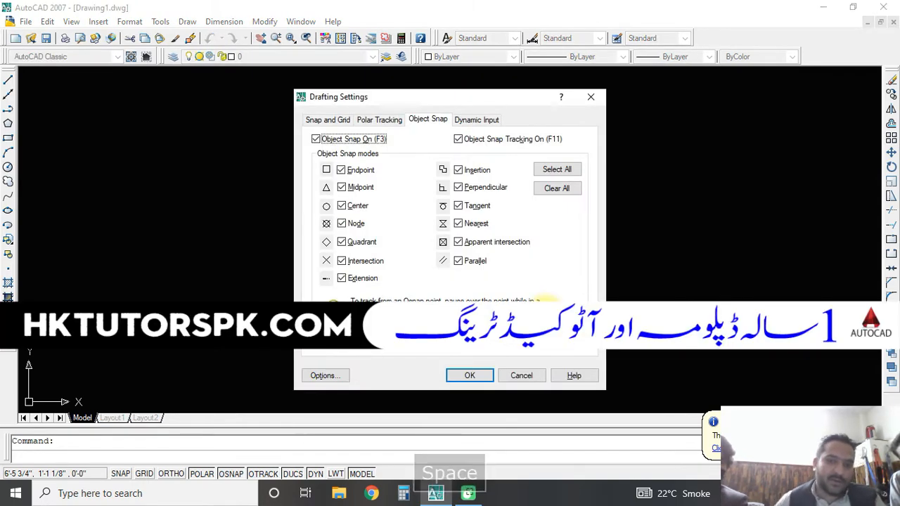
pyautogui.click(563, 170)
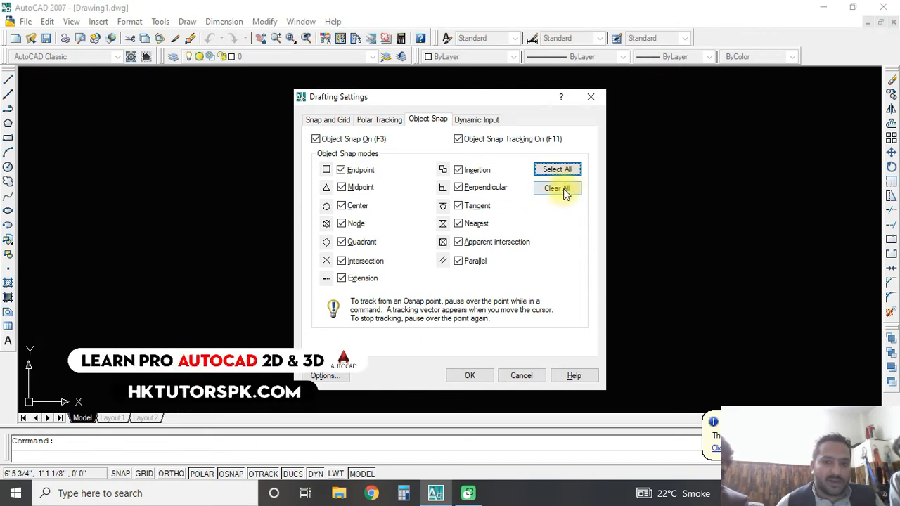
pyautogui.click(561, 198)
pyautogui.click(343, 206)
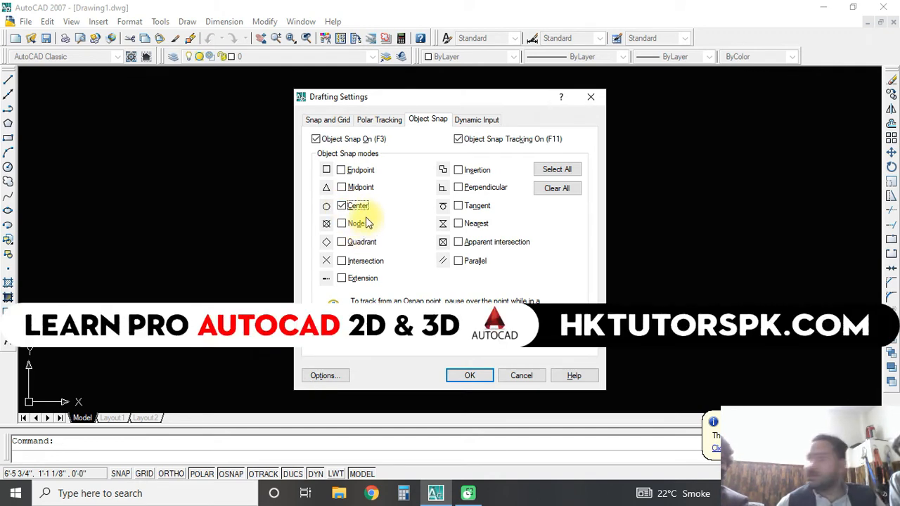
pyautogui.click(563, 171)
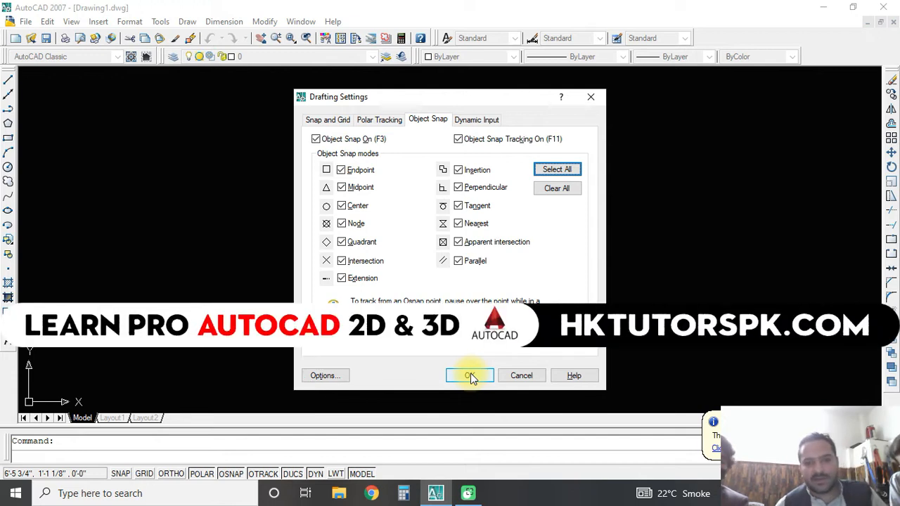
pyautogui.click(471, 376)
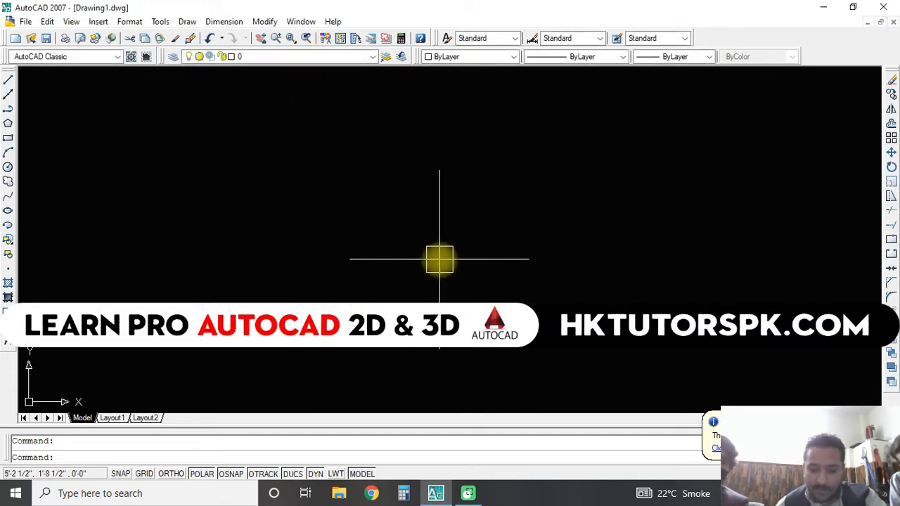
# Set the crosshair size to 40 and the pickbox size to its maximum in the program options
pyautogui.write('op')
pyautogui.press('space')
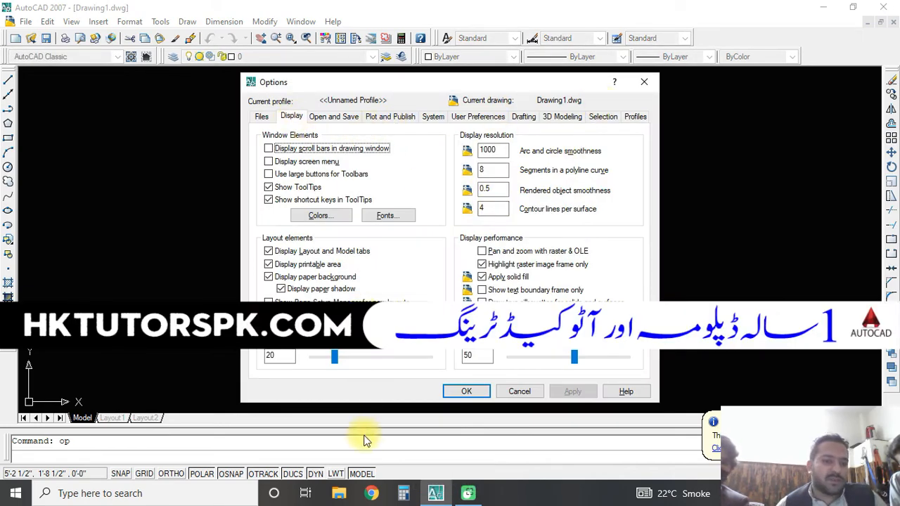
pyautogui.moveTo(334, 357); pyautogui.dragTo(359, 357)
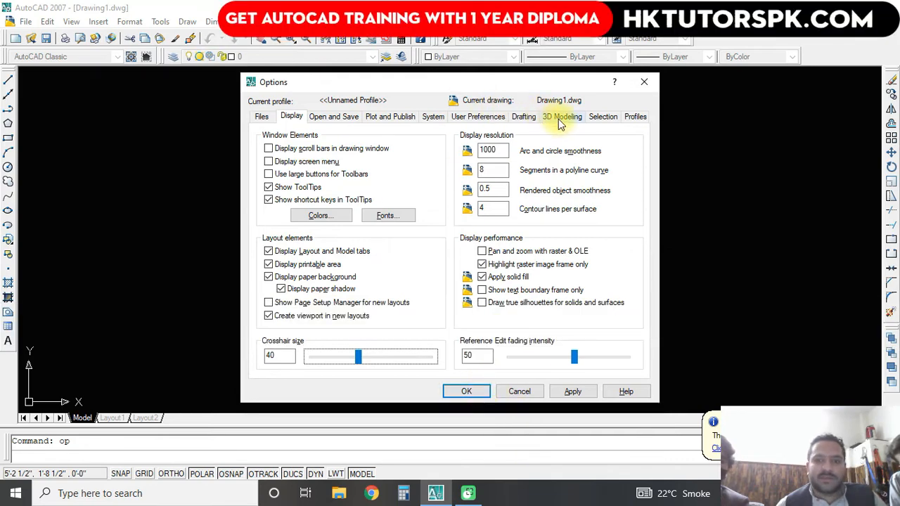
pyautogui.click(599, 116)
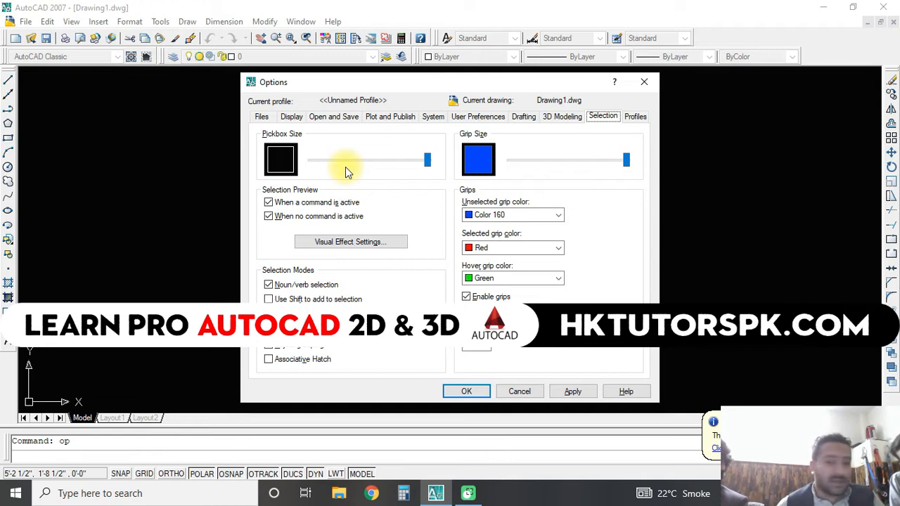
pyautogui.moveTo(389, 166); pyautogui.dragTo(429, 167)
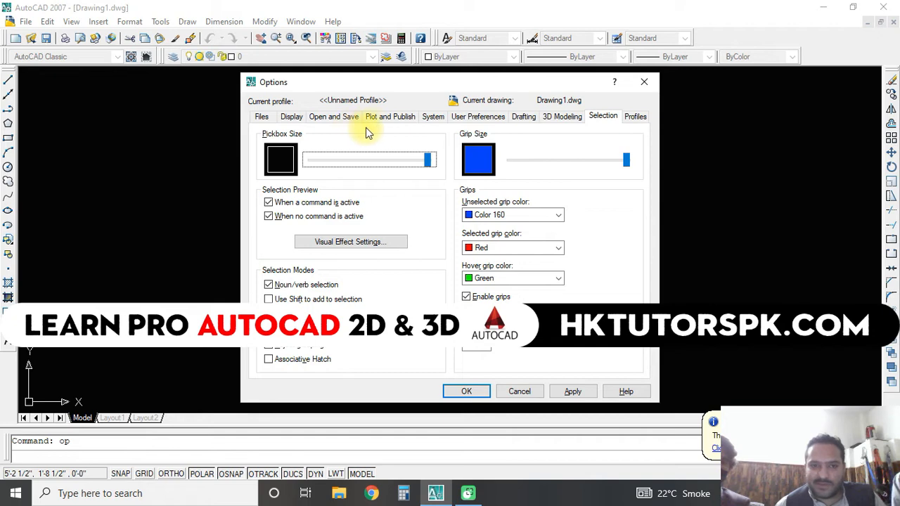
pyautogui.click(292, 116)
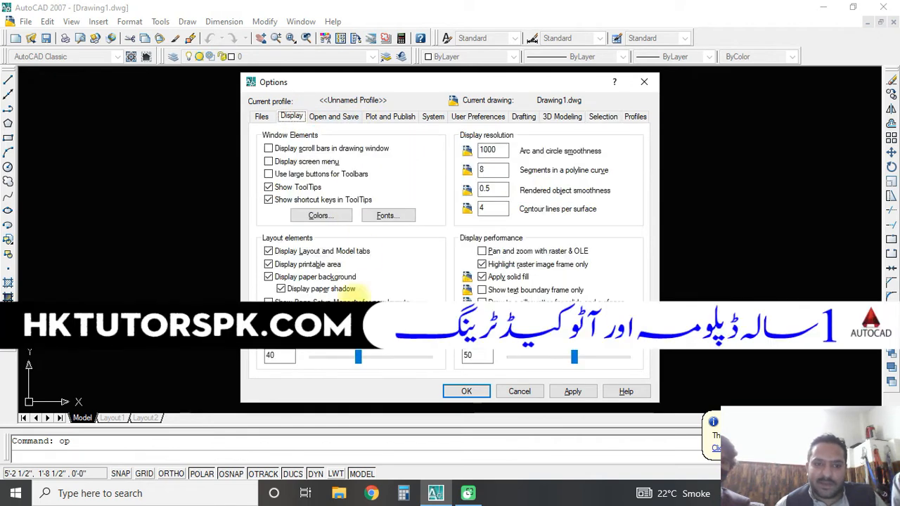
# Set the aperture size and the AutoSnap marker size to their maximum and accept the options
pyautogui.click(524, 117)
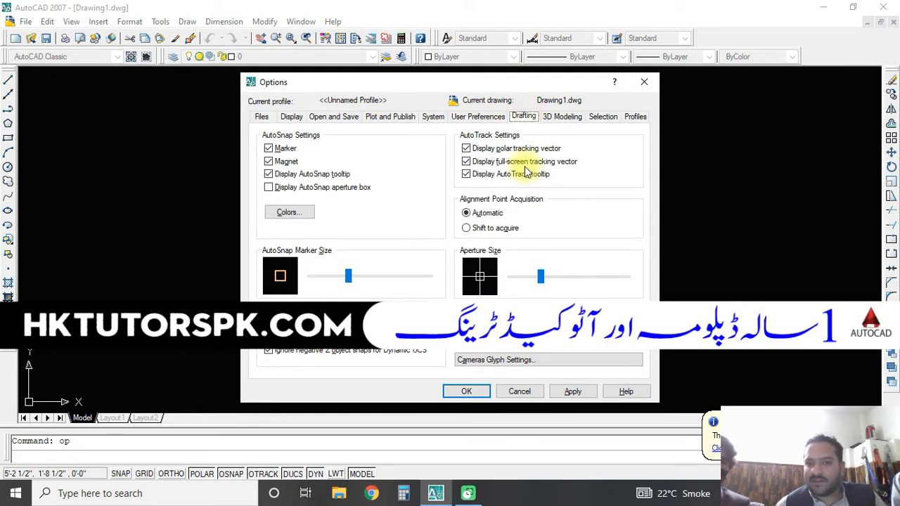
pyautogui.moveTo(571, 279); pyautogui.dragTo(661, 279)
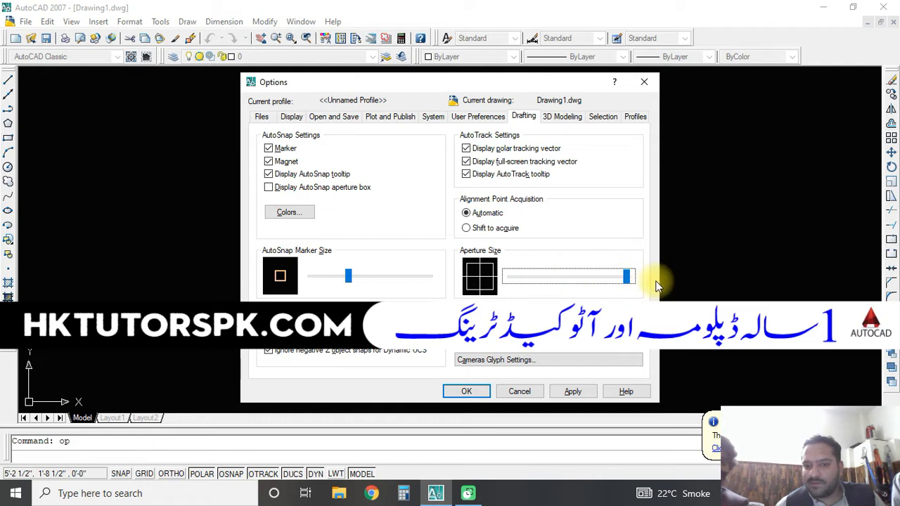
pyautogui.click(427, 279)
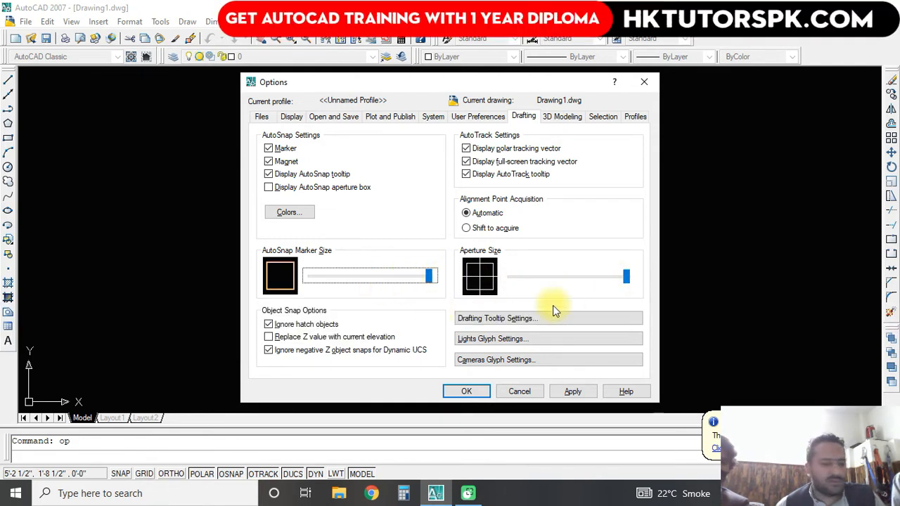
pyautogui.click(467, 395)
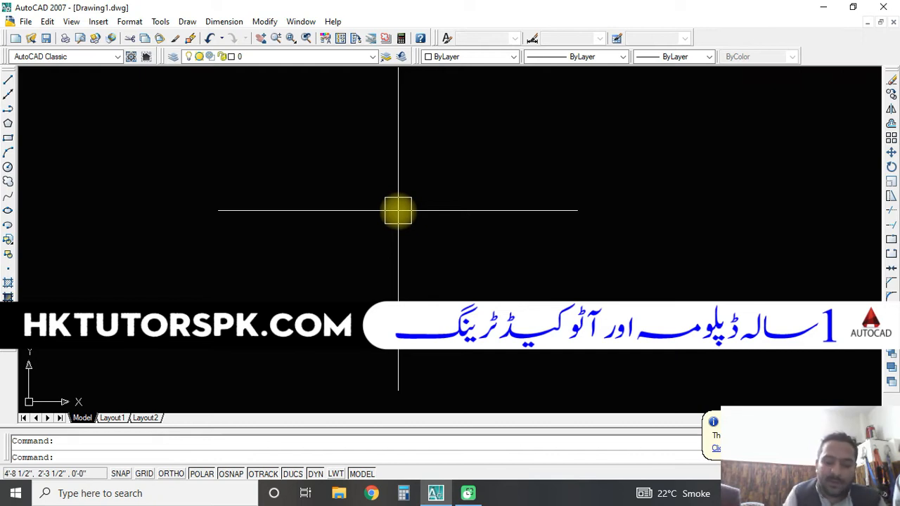
pyautogui.write('la')
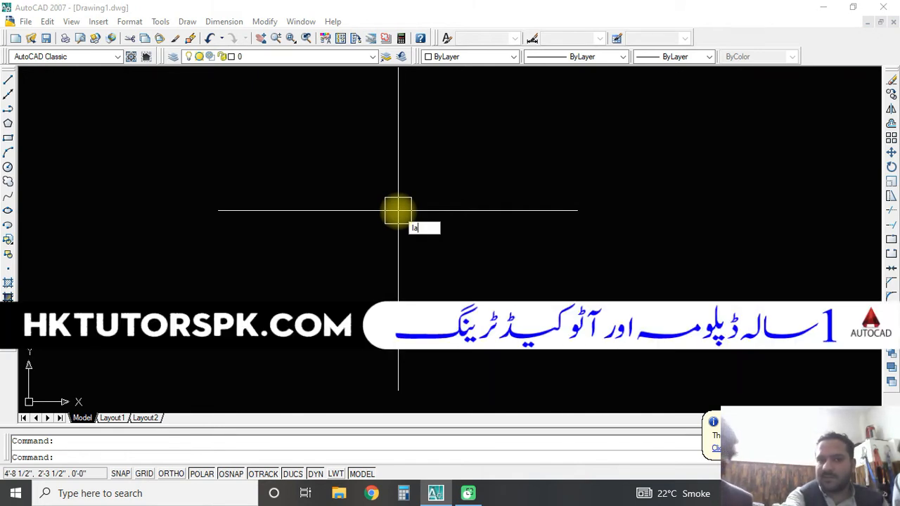
pyautogui.press('Escape')
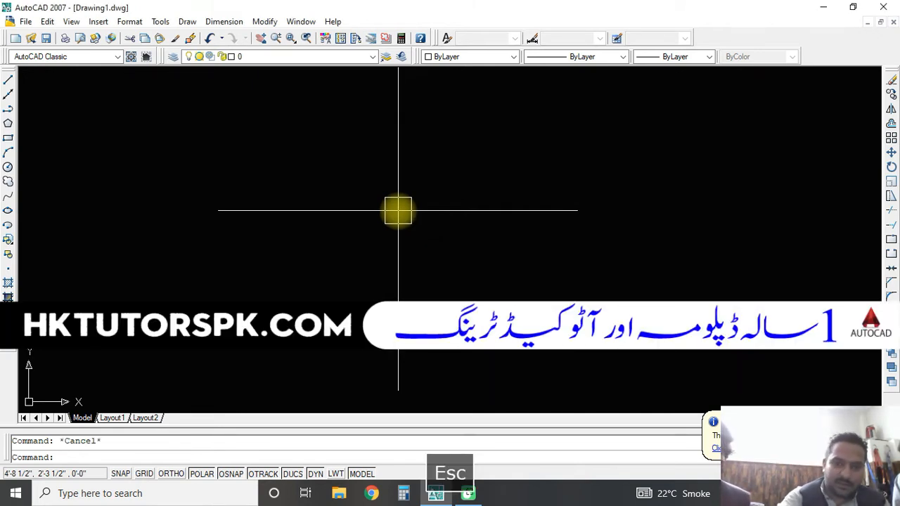
pyautogui.click(315, 59)
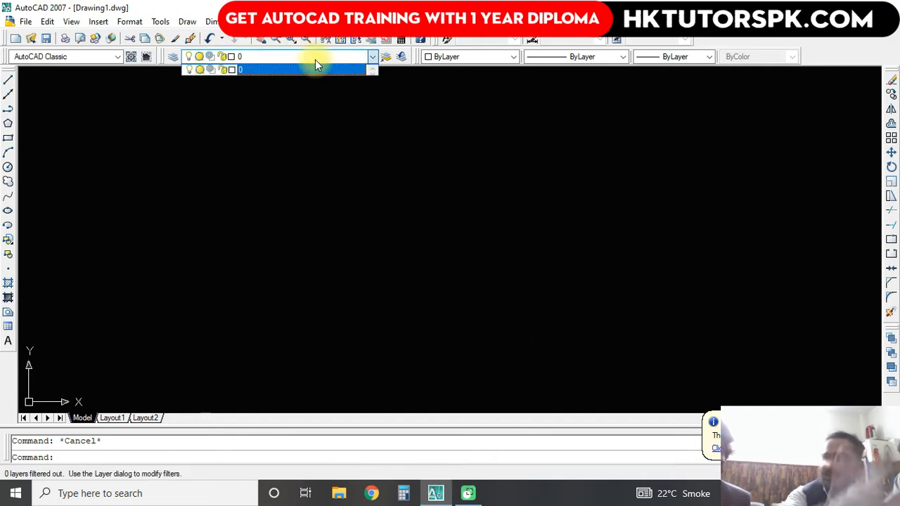
pyautogui.press('Escape')
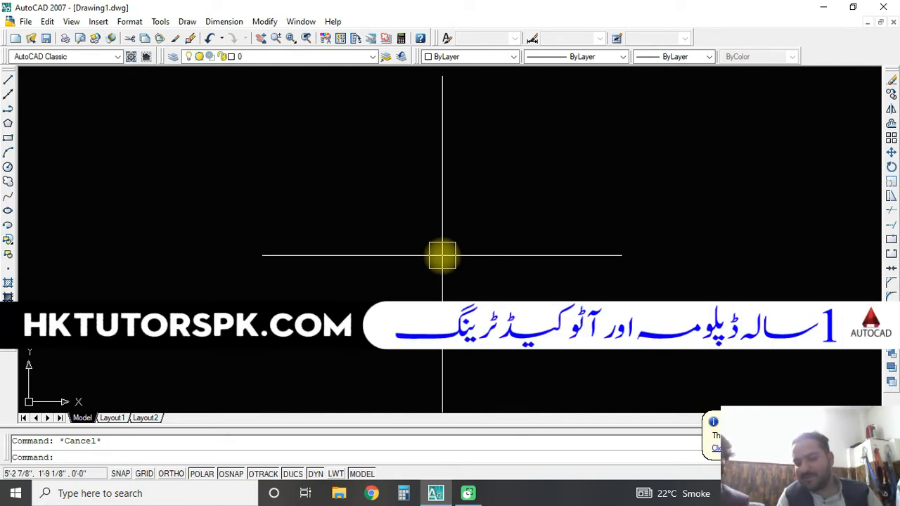
# Open the layer properties manager and create six new layers with their default names
pyautogui.press('Escape')
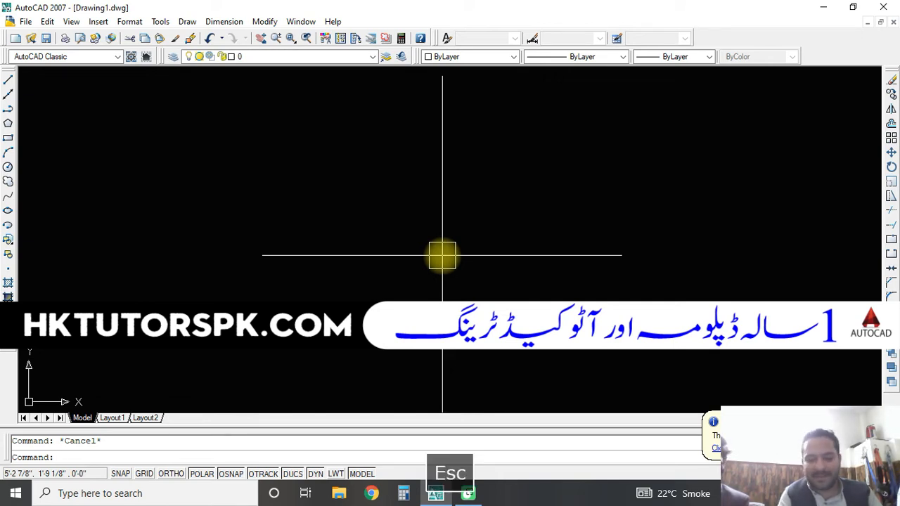
pyautogui.write('la')
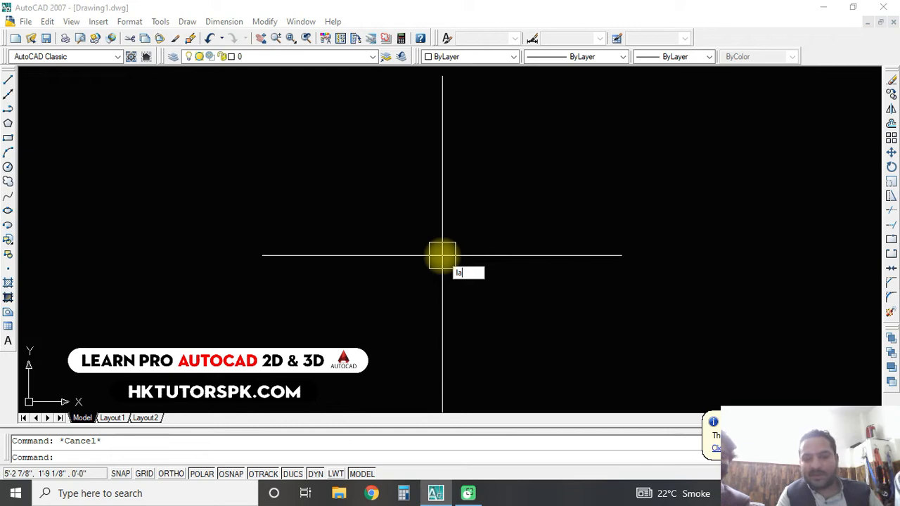
pyautogui.press('space')
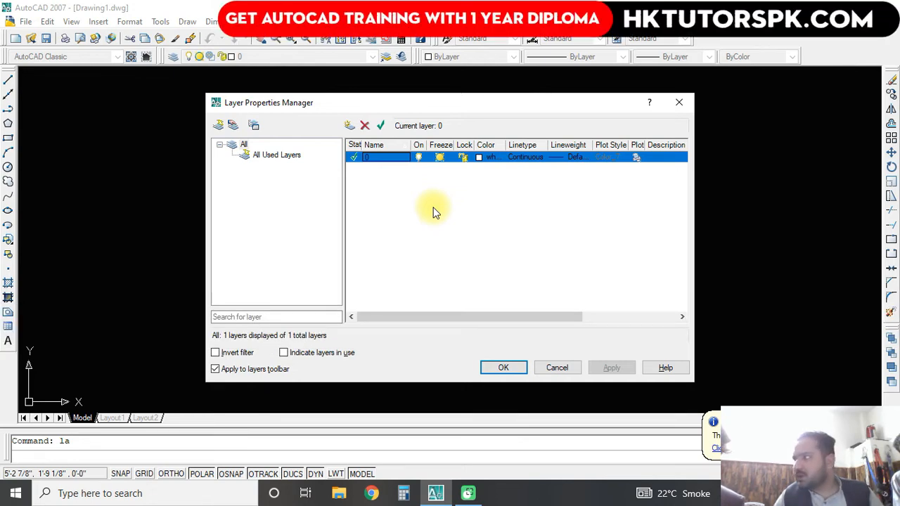
pyautogui.click(349, 128)
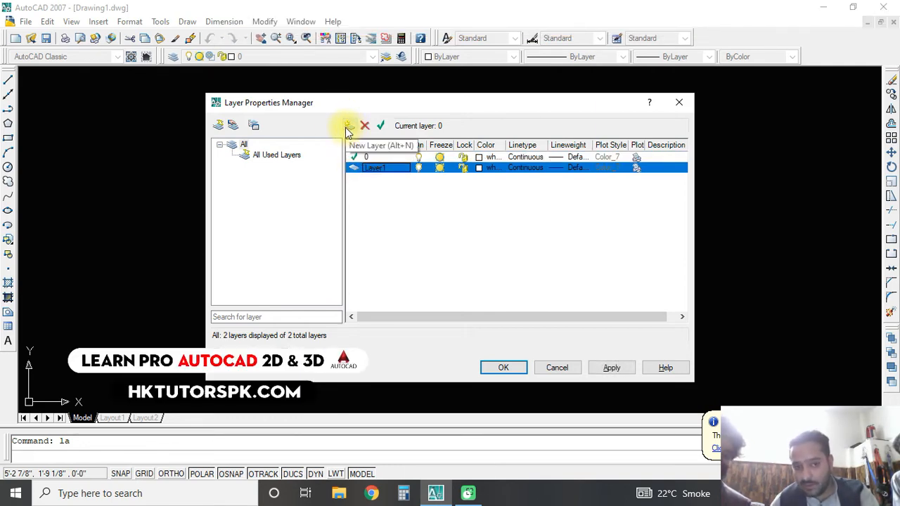
pyautogui.hotkey('alt', 'n')
pyautogui.hotkey('alt', 'n')
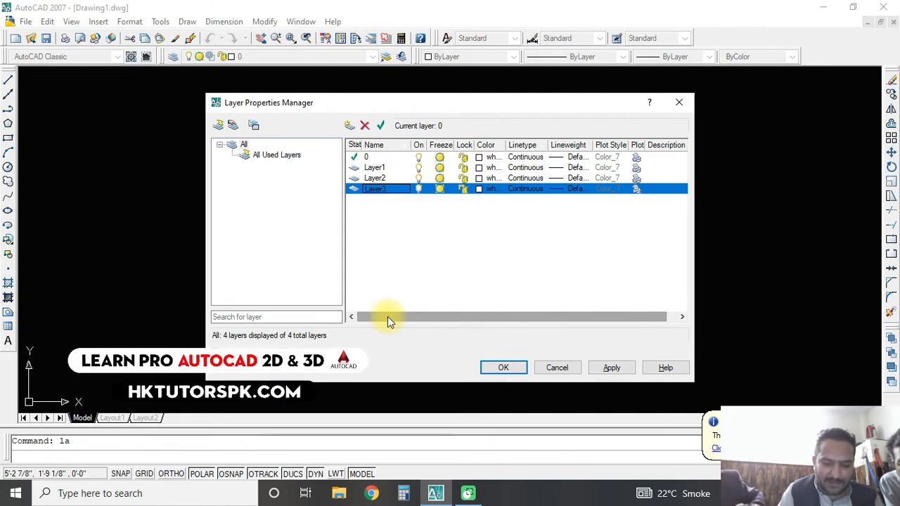
pyautogui.hotkey('alt', 'n')
pyautogui.hotkey('alt', 'n')
pyautogui.hotkey('alt', 'n')
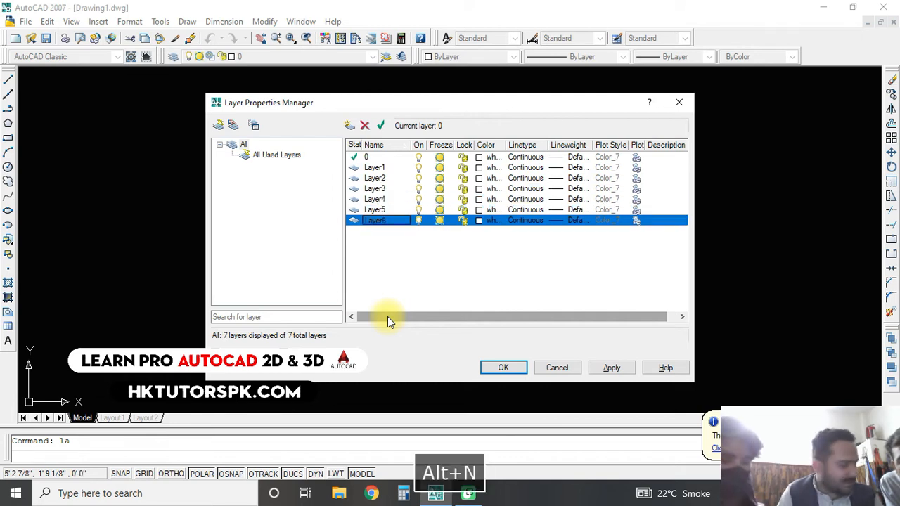
# Add eight more layers with default names, from Layer7 through Layer14
pyautogui.press('Return')
pyautogui.press('Return')
pyautogui.press('Return')
pyautogui.press('Return')
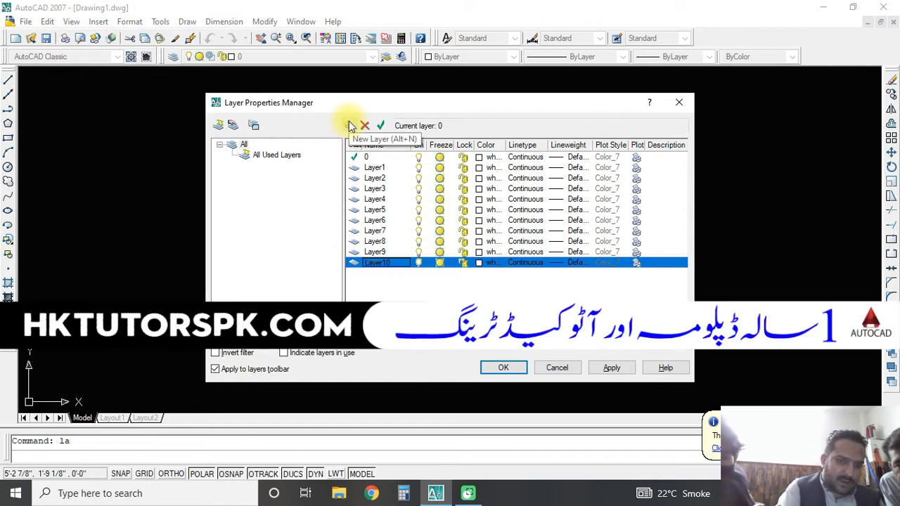
pyautogui.hotkey('alt', 'n')
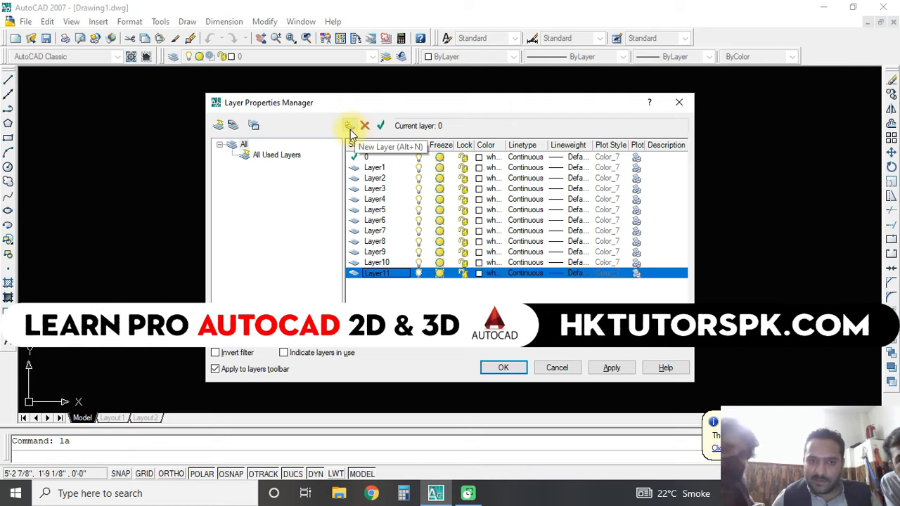
pyautogui.click(349, 127)
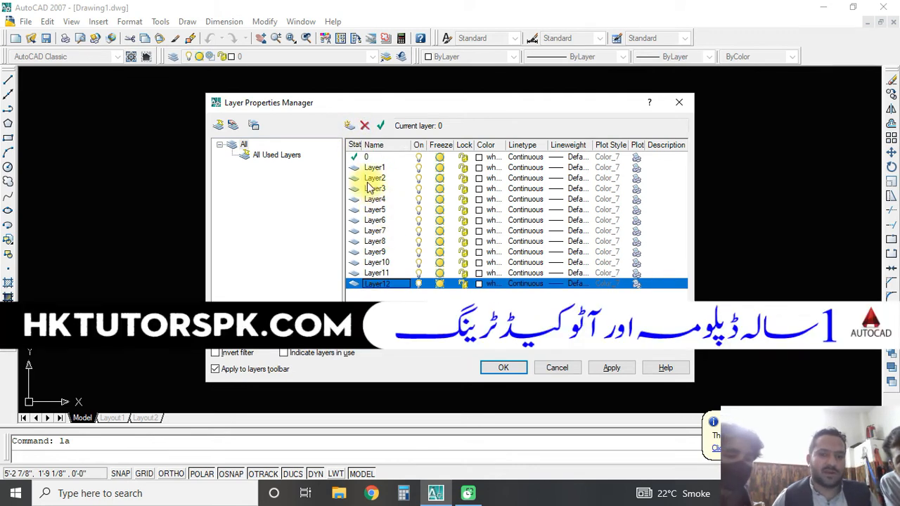
pyautogui.hotkey('alt', 'n')
pyautogui.press('space')
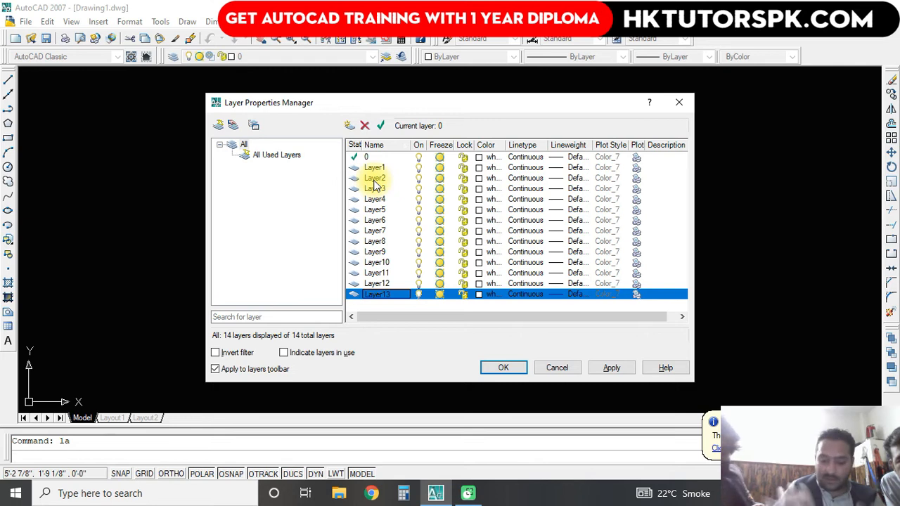
pyautogui.press('Return')
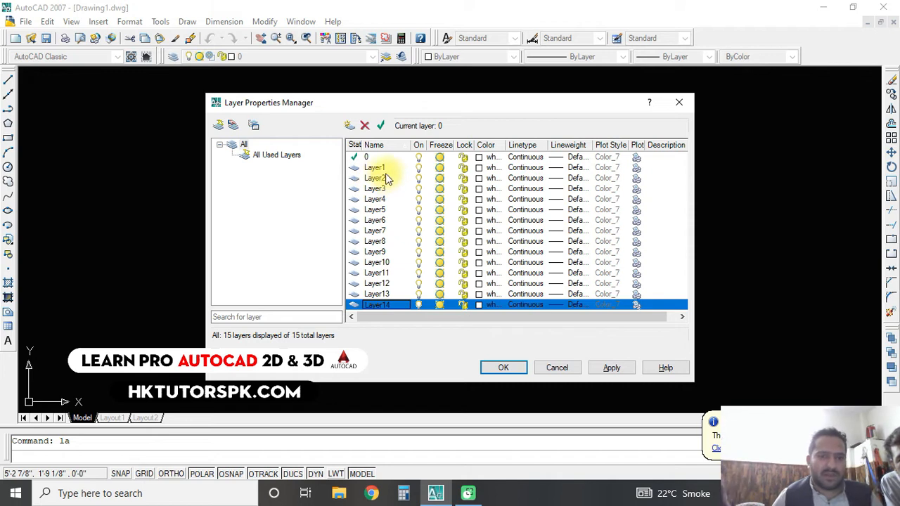
# Make Layer1 the current layer and rename it wall
pyautogui.click(375, 168)
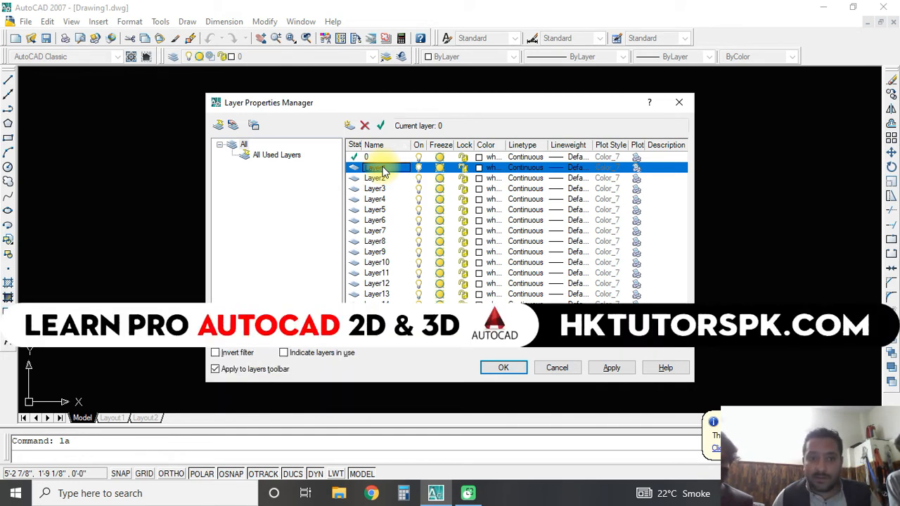
pyautogui.doubleClick(383, 169)
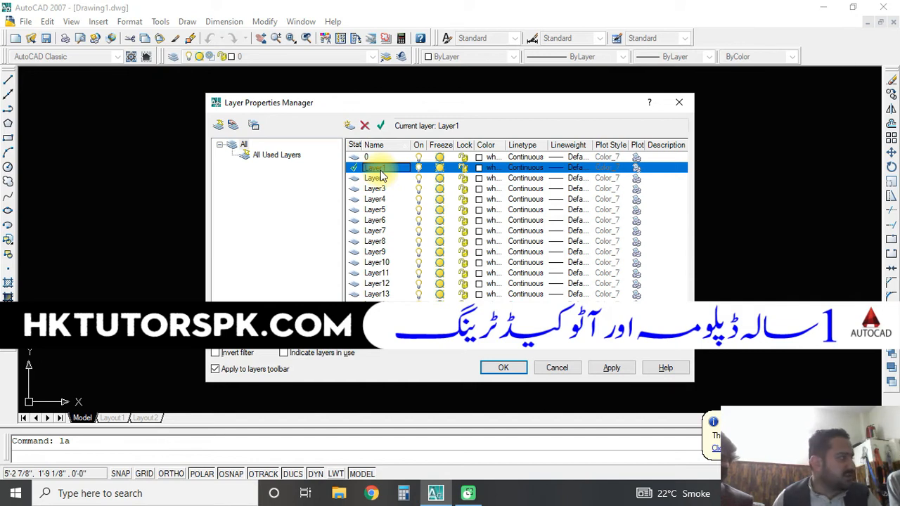
pyautogui.press('F2')
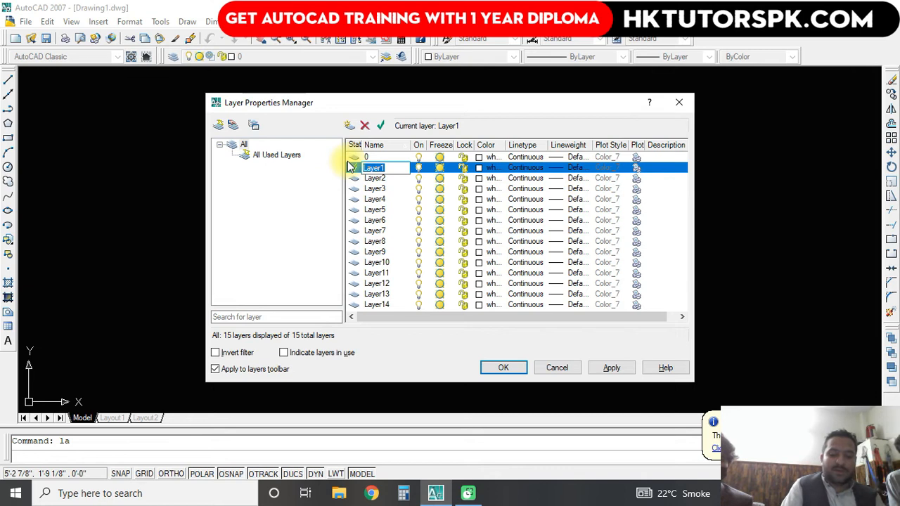
pyautogui.write('wall')
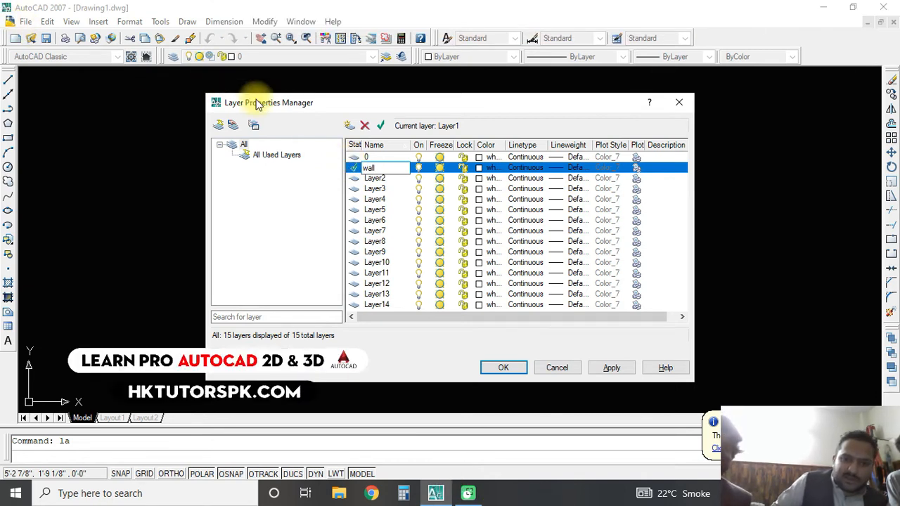
# Rename Layer2 as door
pyautogui.click(385, 179)
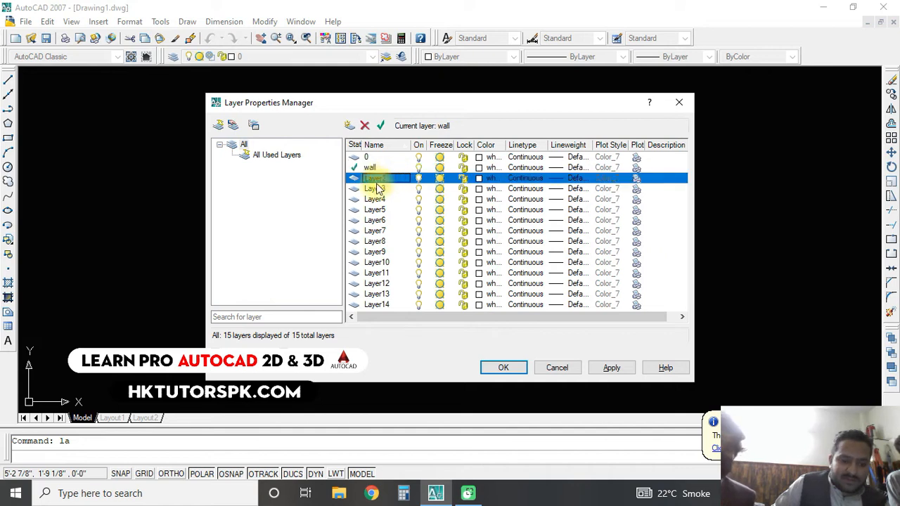
pyautogui.press('F2')
pyautogui.write('door')
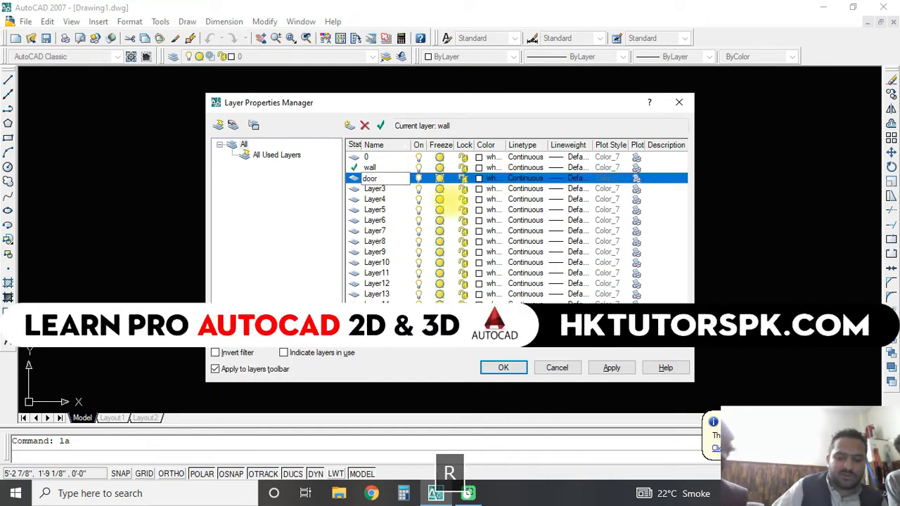
pyautogui.press('Down')
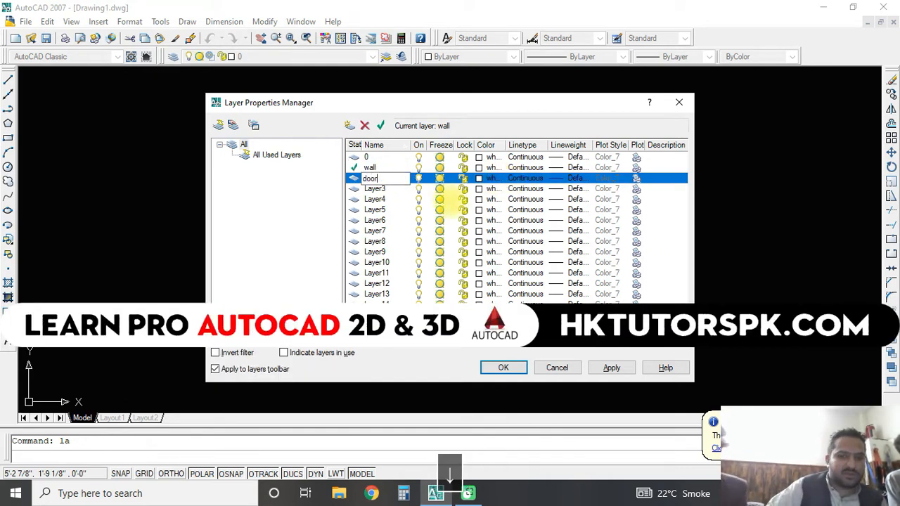
pyautogui.press('Return')
# Rename Layer3 as beam and Layer4 as column
pyautogui.press('Down')
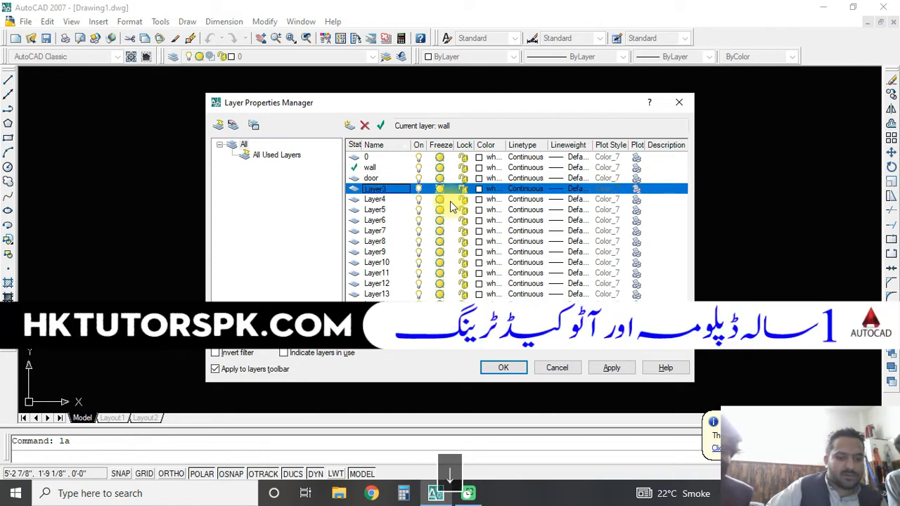
pyautogui.press('F2')
pyautogui.write('beam')
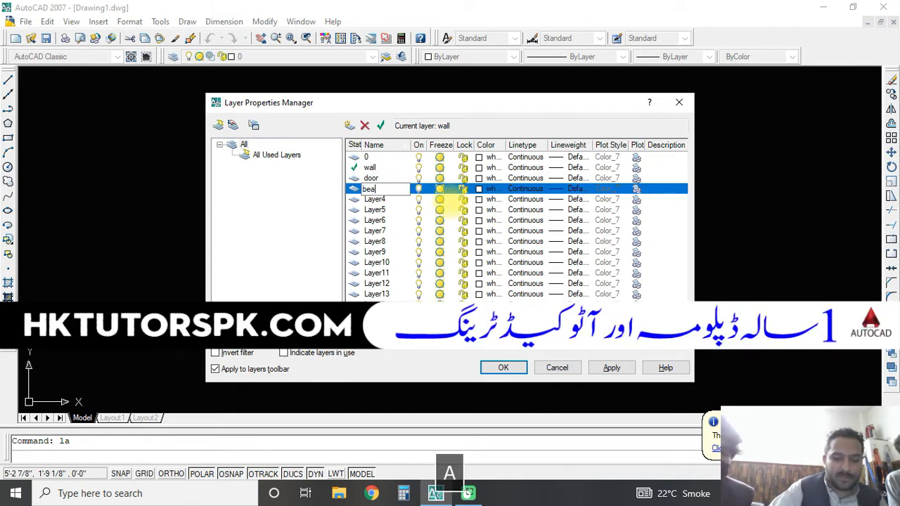
pyautogui.press('Return')
pyautogui.press('Down')
pyautogui.press('F2')
pyautogui.write('colu')
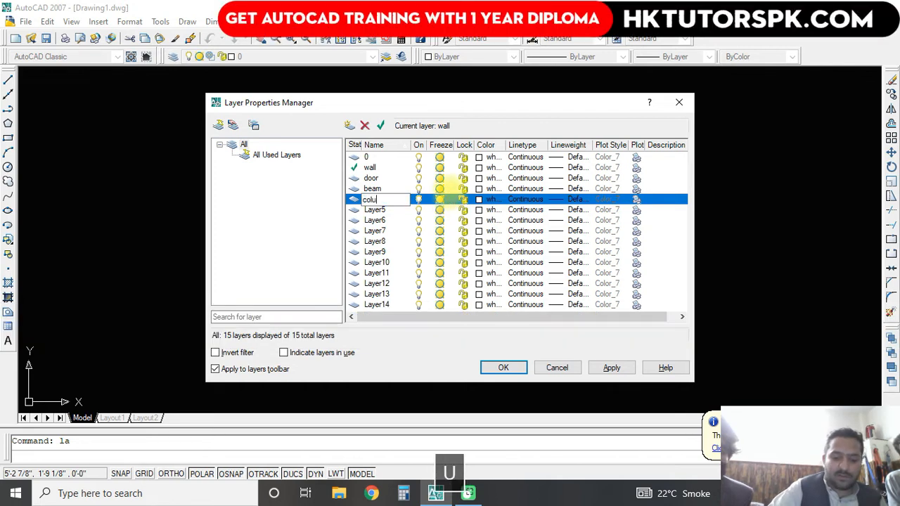
pyautogui.write('mn')
pyautogui.press('Return')
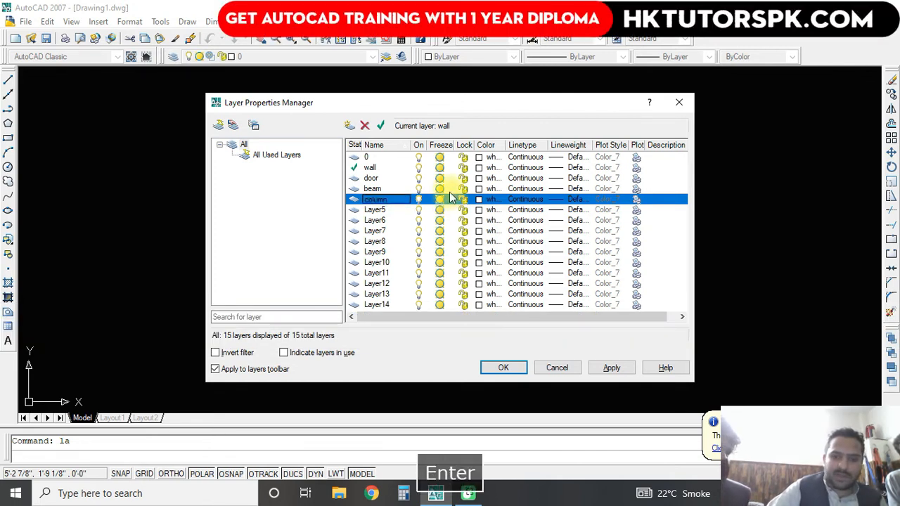
# Rename Layer5 as slab and Layer6 as stair
pyautogui.press('Down')
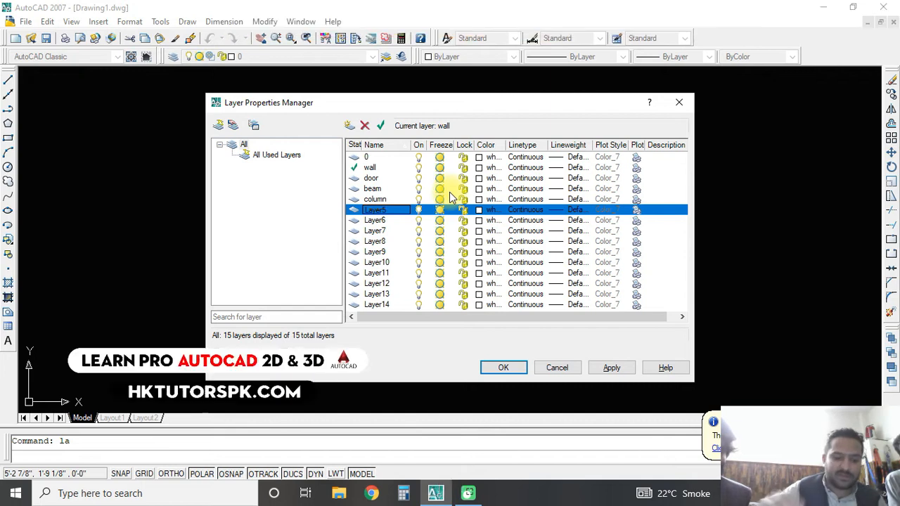
pyautogui.press('F2')
pyautogui.write('slab')
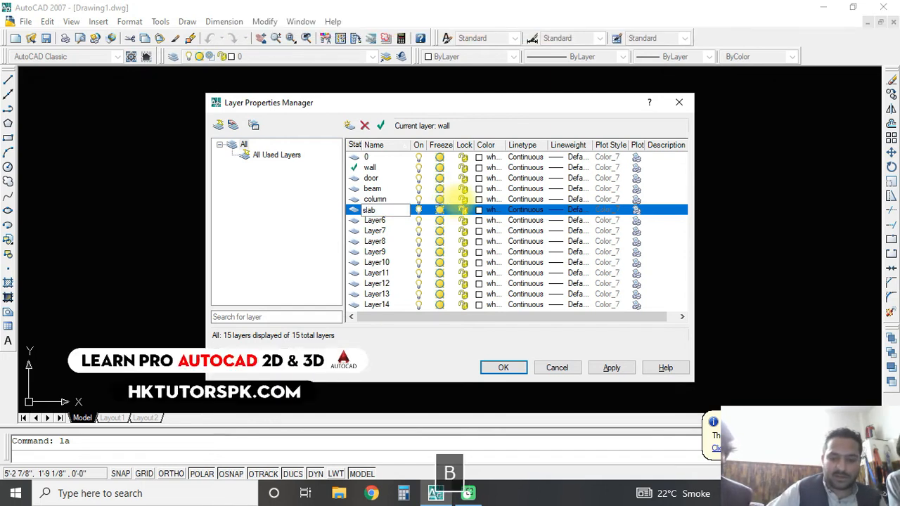
pyautogui.press('Return')
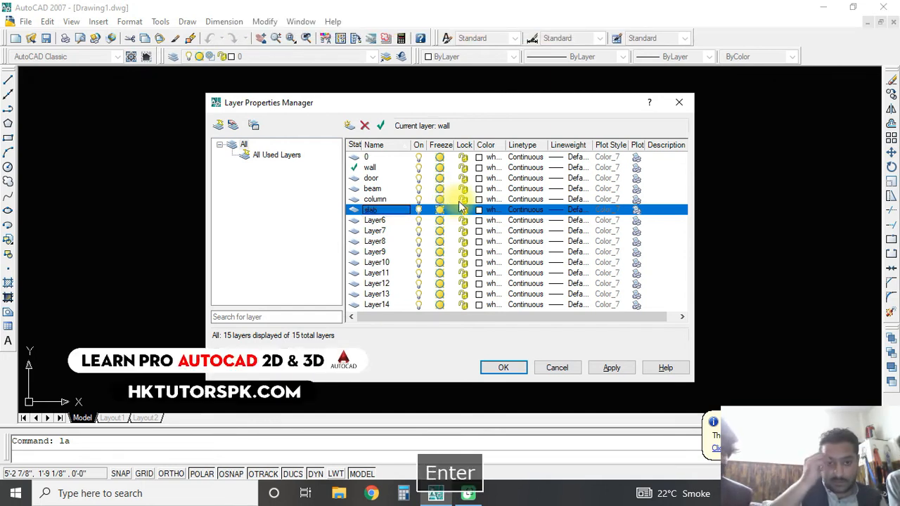
pyautogui.press('Down')
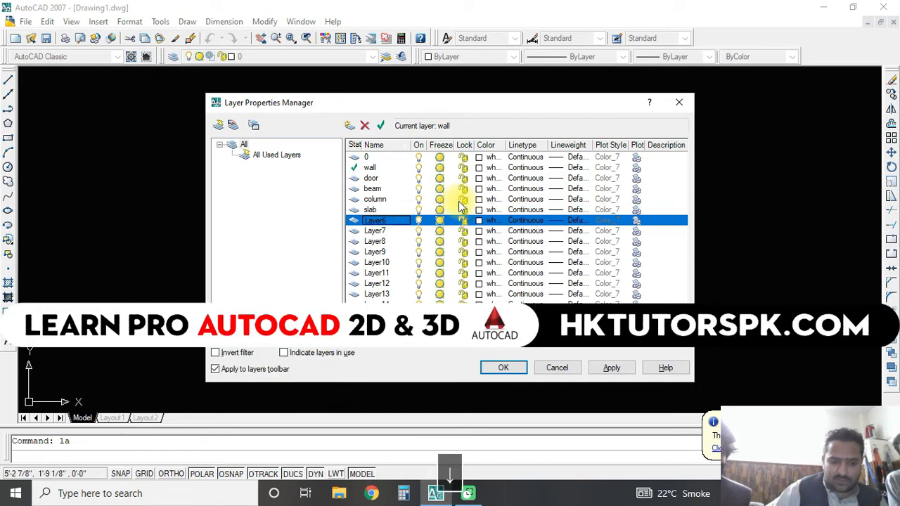
pyautogui.press('F2')
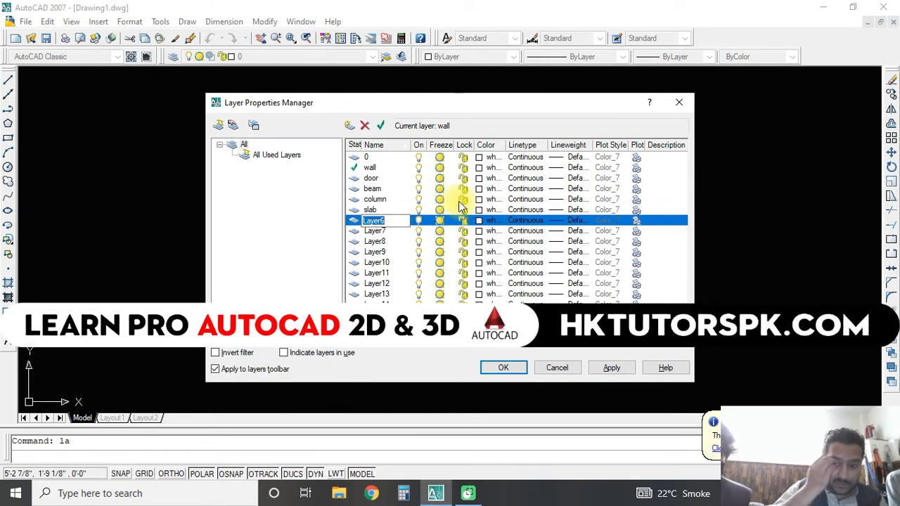
pyautogui.write('stair')
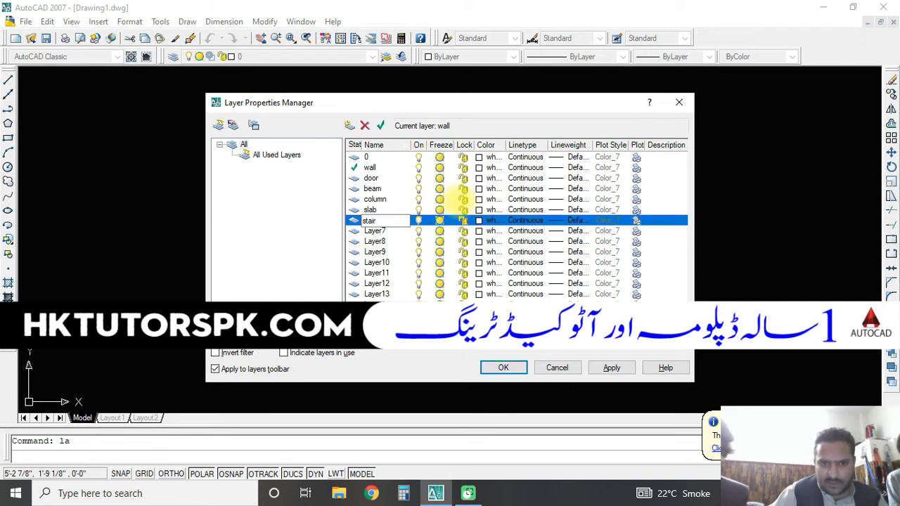
pyautogui.press('Return')
# Rename Layer7 as window
pyautogui.press('Down')
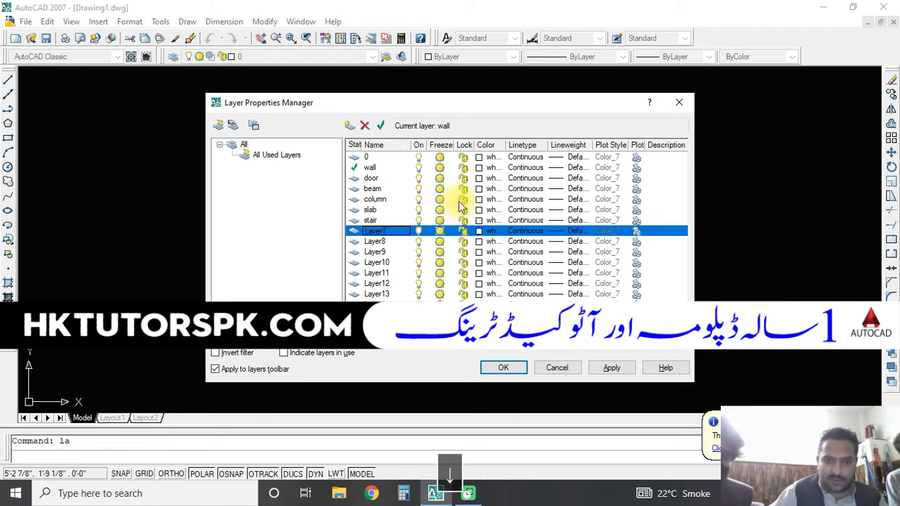
pyautogui.press('F2')
pyautogui.write('d')
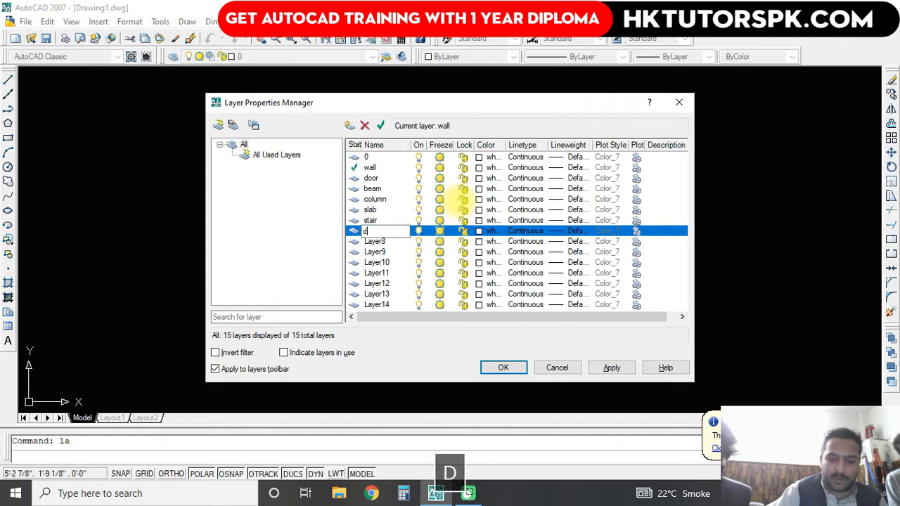
pyautogui.press('BackSpace')
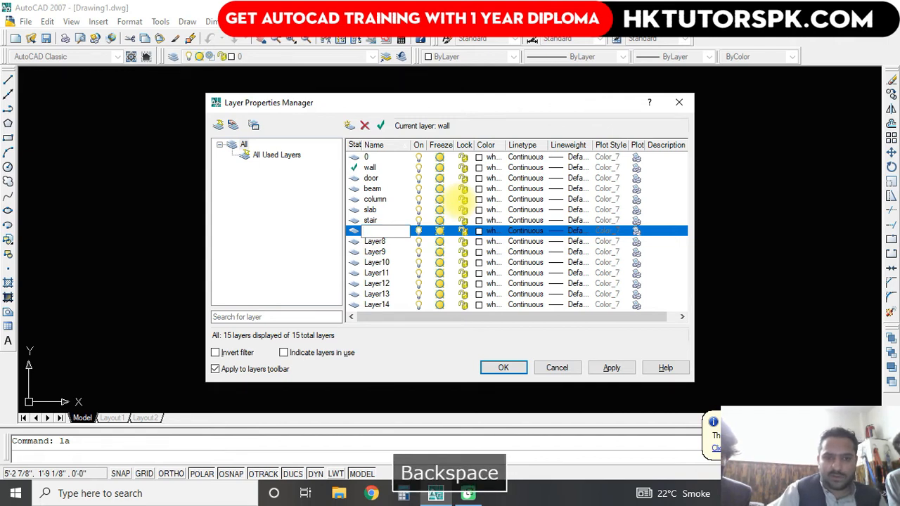
pyautogui.write('window')
pyautogui.press('Return')
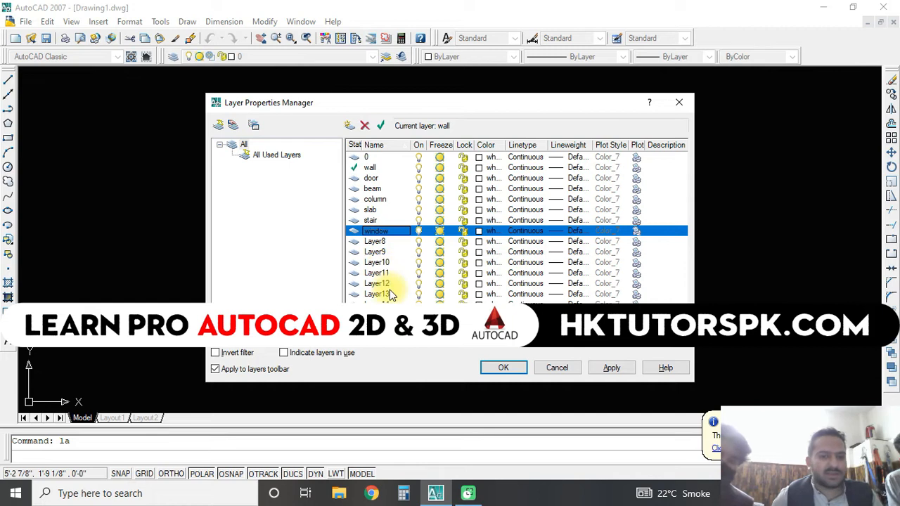
# Mark the unused layers Layer8 and Layer9 for deletion
pyautogui.click(374, 242)
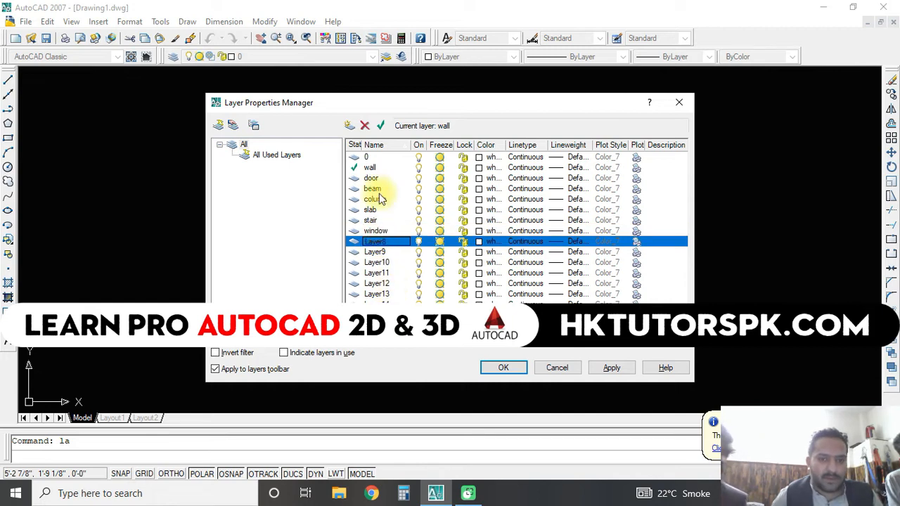
pyautogui.click(365, 127)
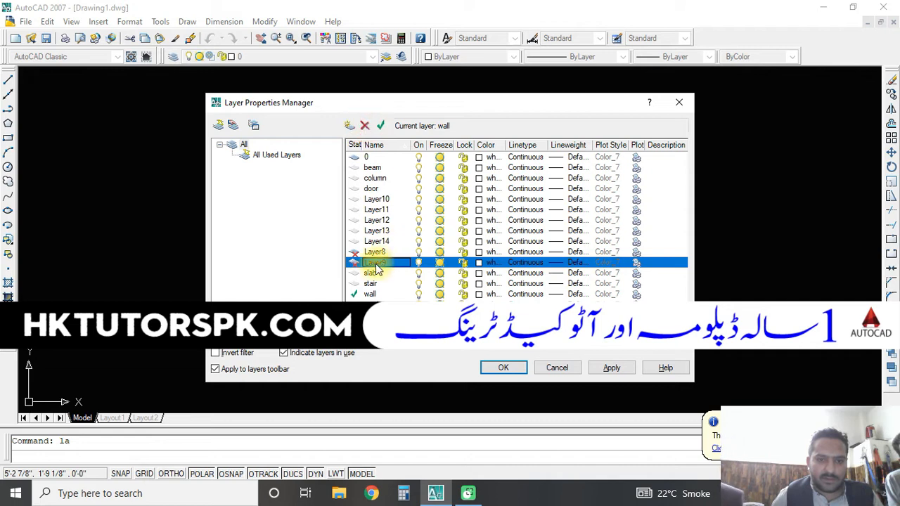
pyautogui.press('Delete')
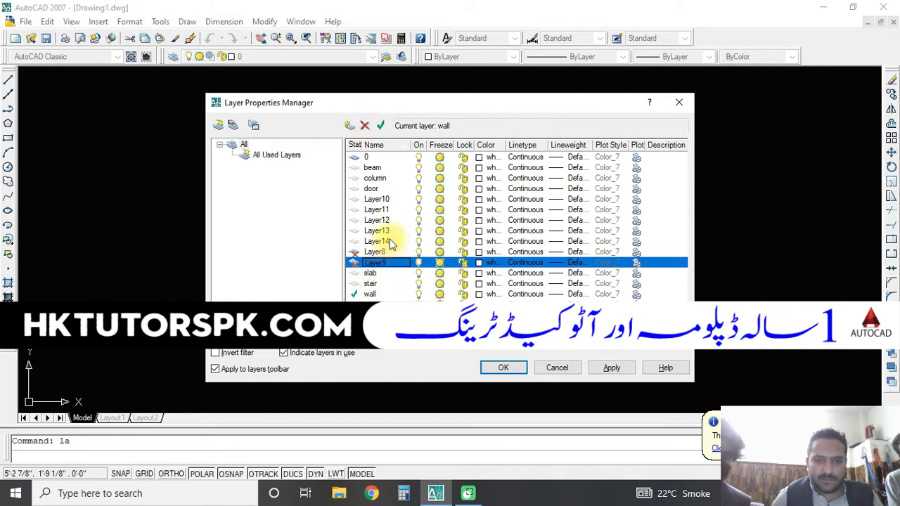
# Mark the unused layers Layer14, Layer12, Layer11 and Layer10 for deletion
pyautogui.click(386, 241)
pyautogui.click(363, 125)
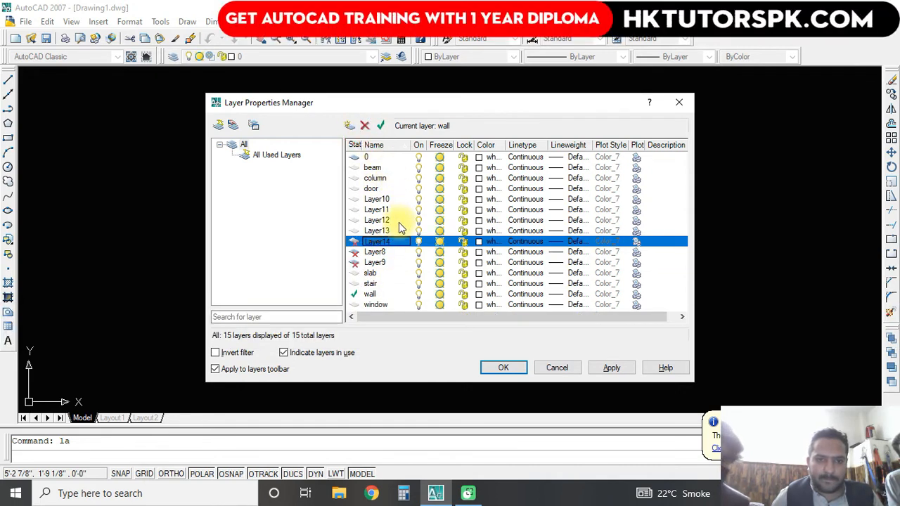
pyautogui.click(392, 220)
pyautogui.click(365, 125)
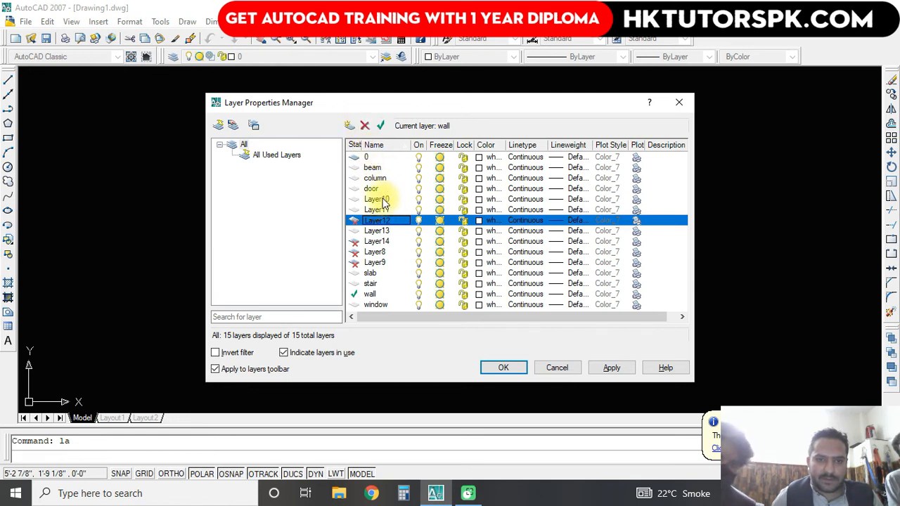
pyautogui.click(388, 209)
pyautogui.click(364, 125)
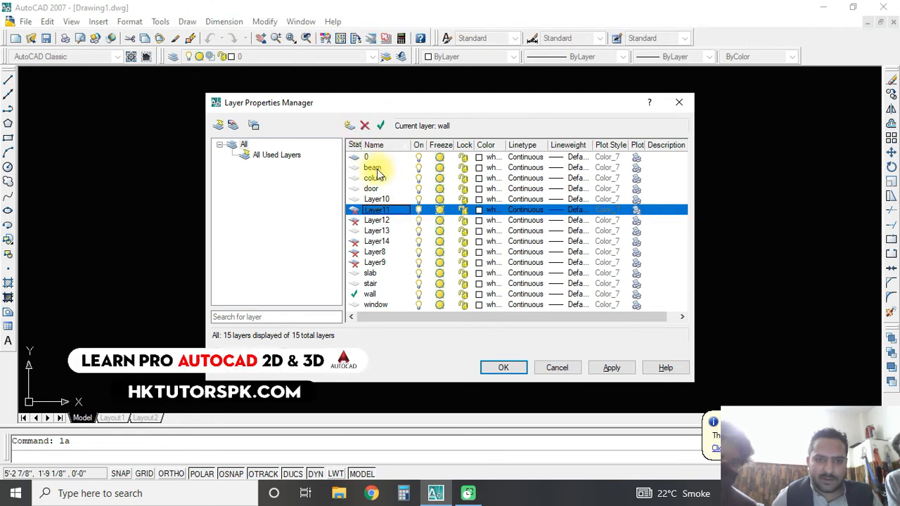
pyautogui.click(379, 200)
pyautogui.click(380, 201)
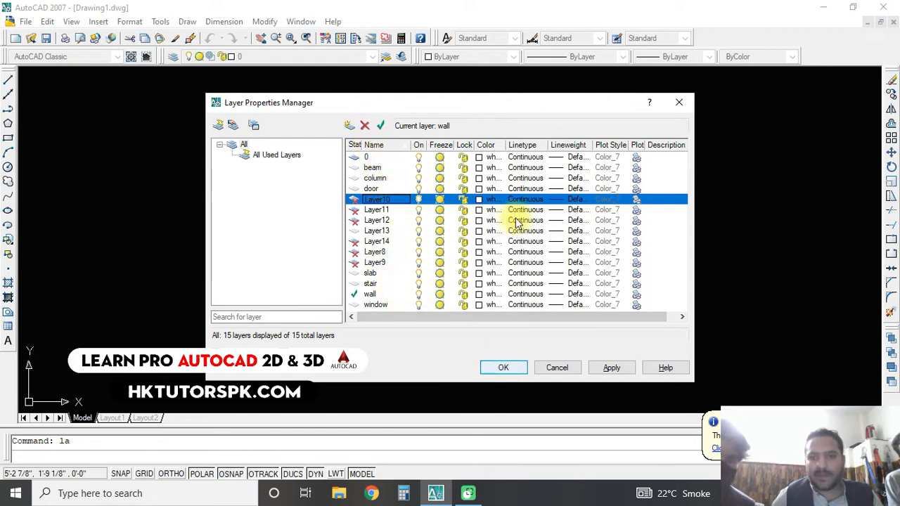
pyautogui.doubleClick(374, 168)
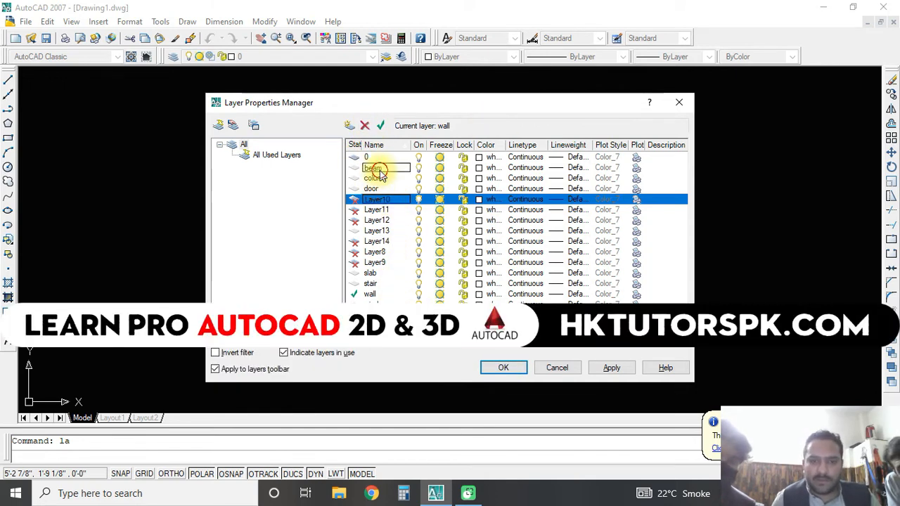
pyautogui.click(419, 170)
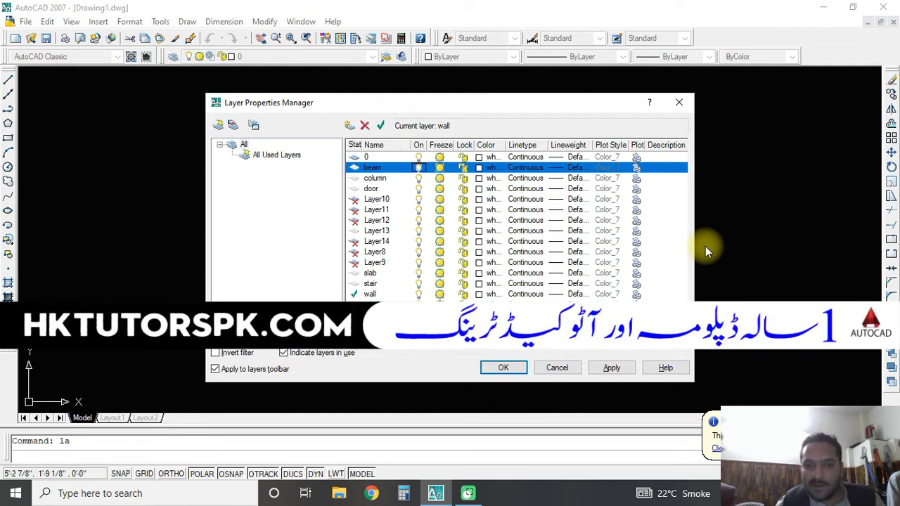
pyautogui.click(483, 167)
pyautogui.click(553, 124)
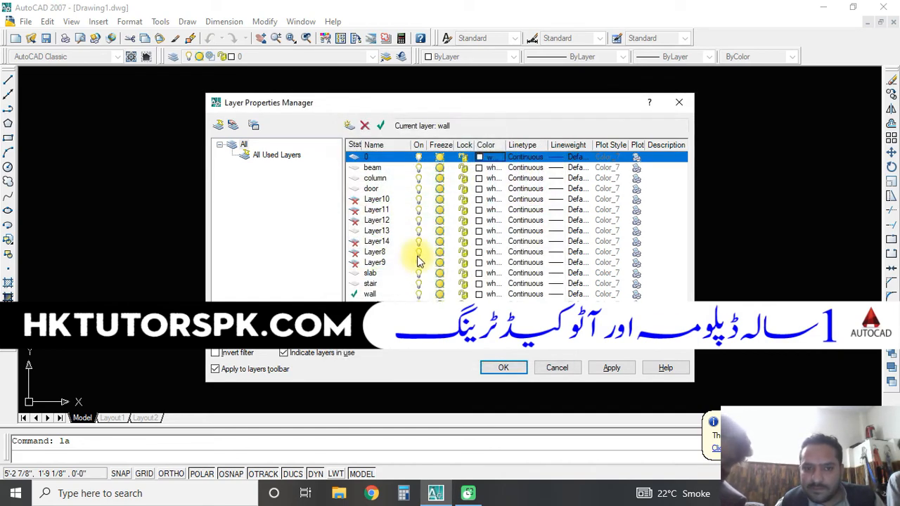
# Apply the layer renames and deletions, and reopen the layer properties manager
pyautogui.click(503, 368)
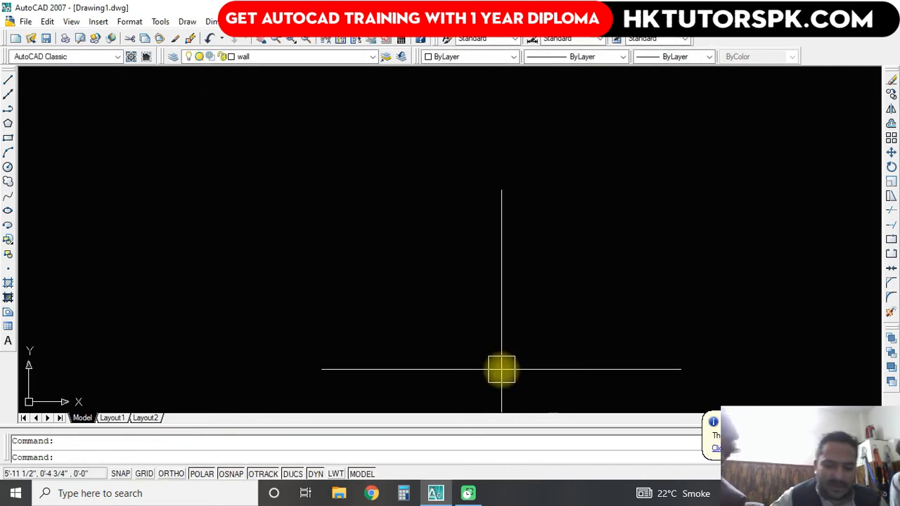
pyautogui.write('la')
pyautogui.press('space')
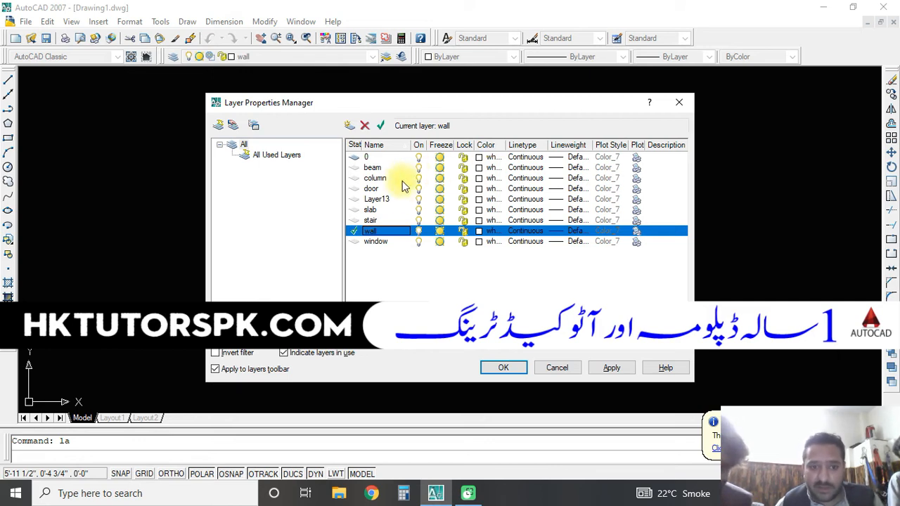
pyautogui.click(390, 221)
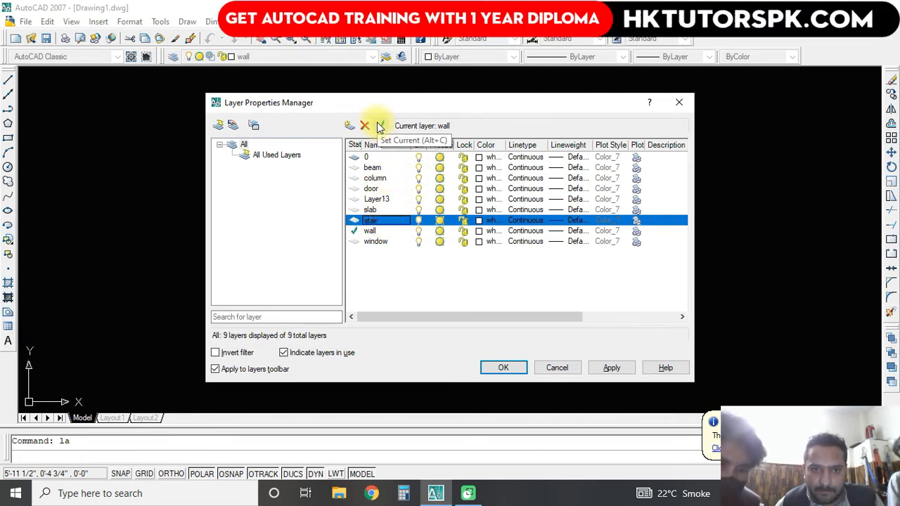
pyautogui.click(375, 230)
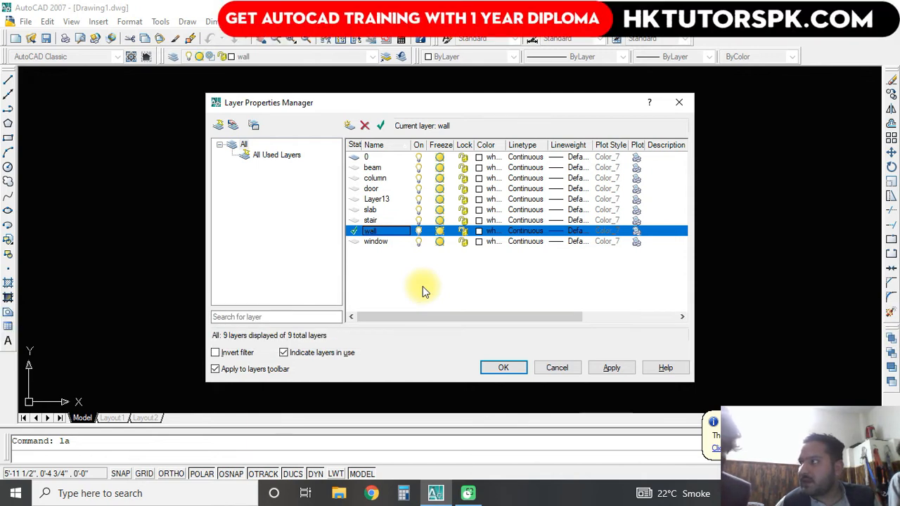
# Set the beam layer's color to 122 and the column layer's color to 174
pyautogui.click(478, 167)
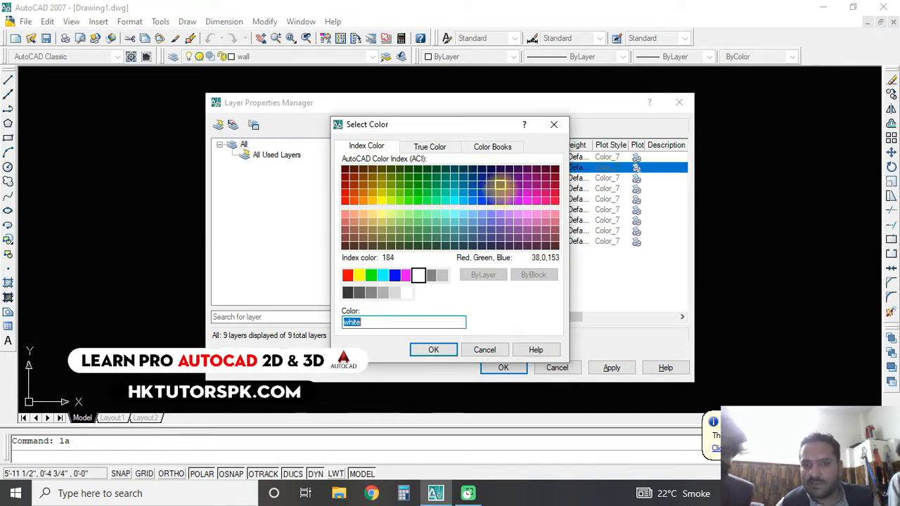
pyautogui.click(445, 192)
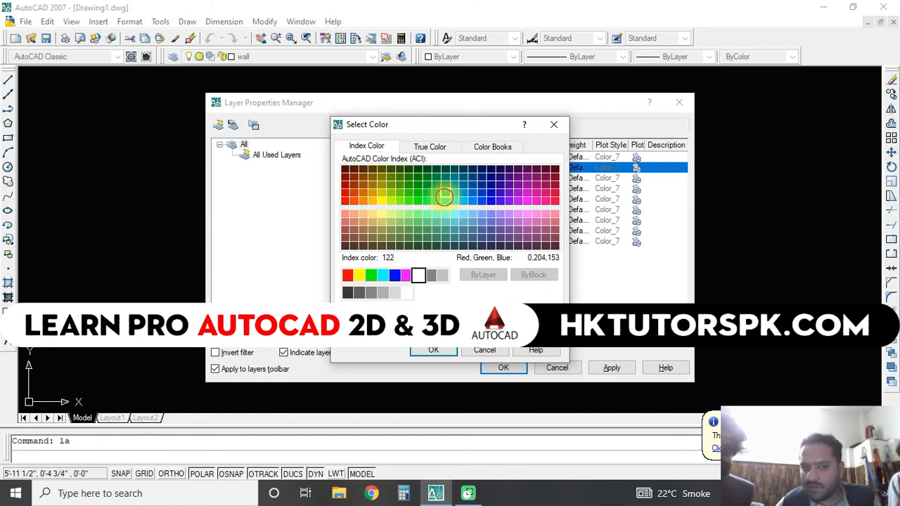
pyautogui.click(433, 350)
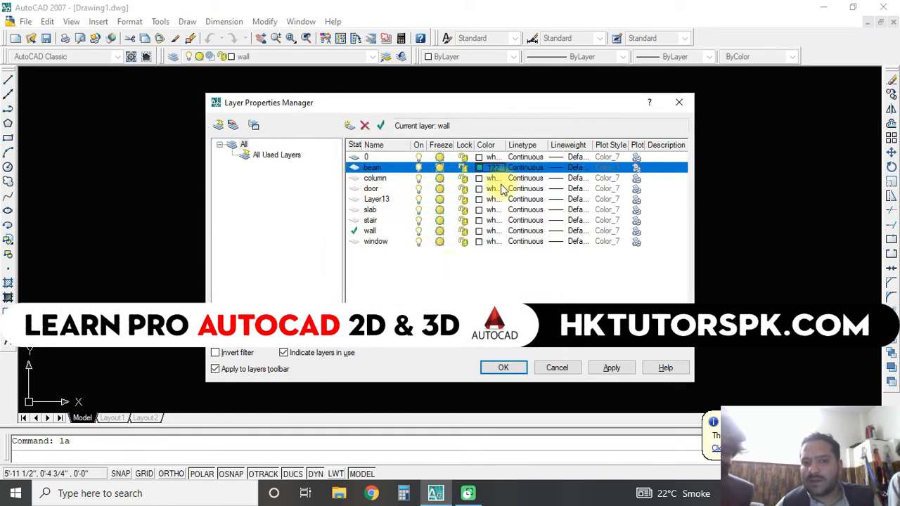
pyautogui.click(488, 178)
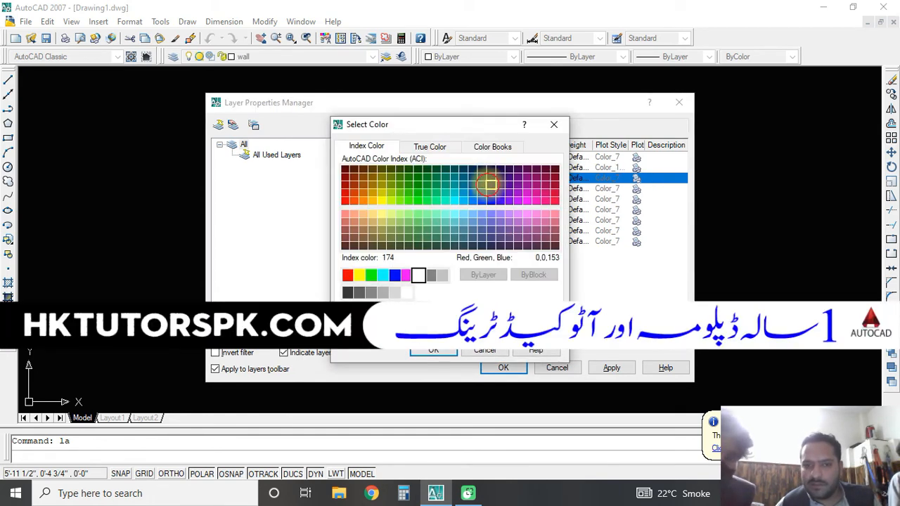
pyautogui.click(434, 352)
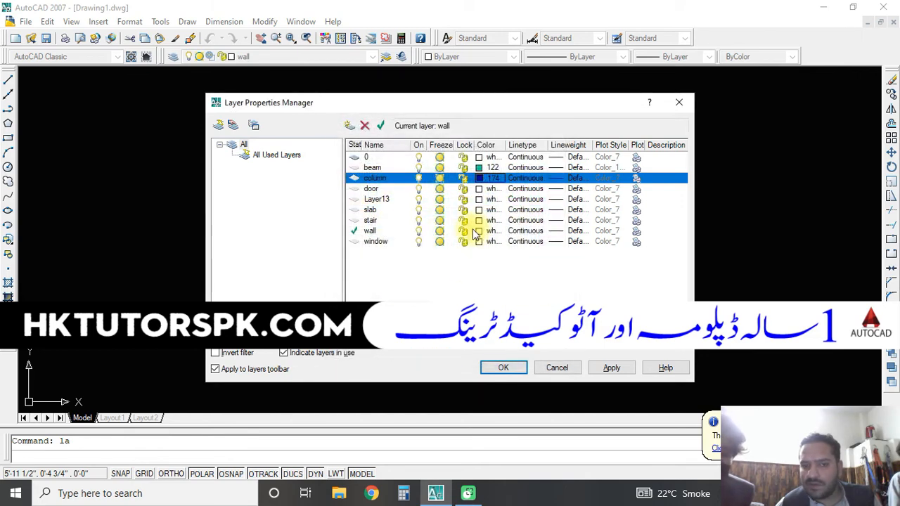
# Set the door layer's color to 52 and mark the unused Layer13 for deletion
pyautogui.click(482, 189)
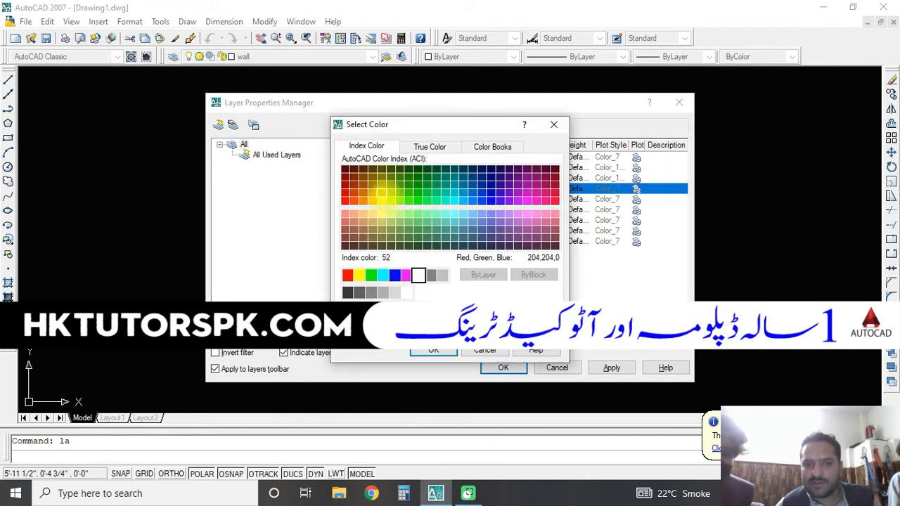
pyautogui.click(380, 192)
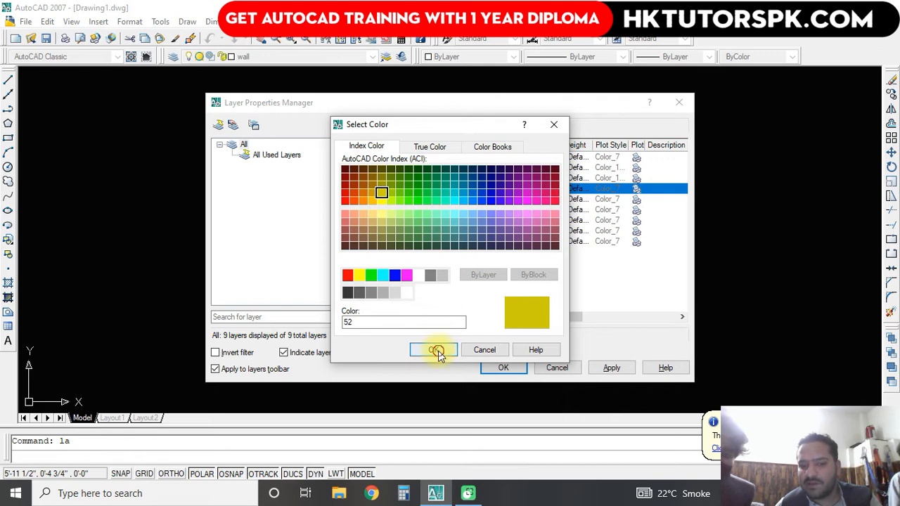
pyautogui.click(435, 350)
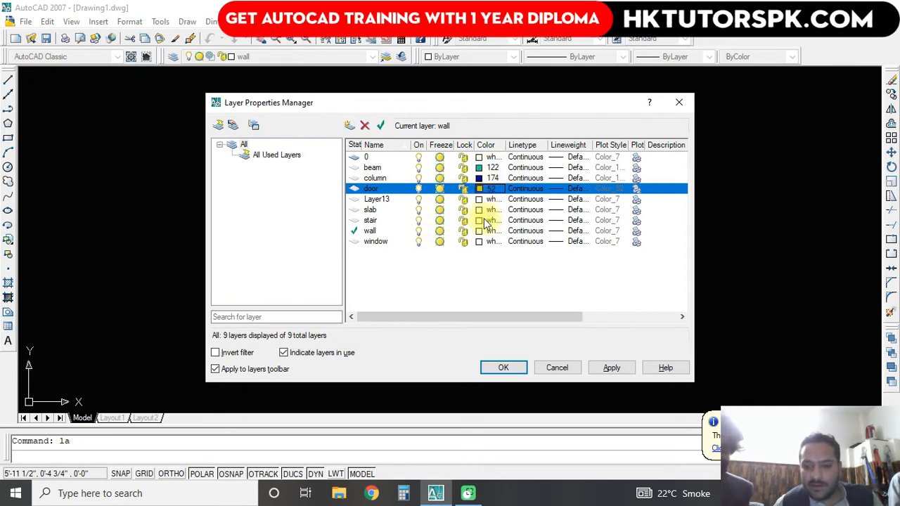
pyautogui.click(486, 199)
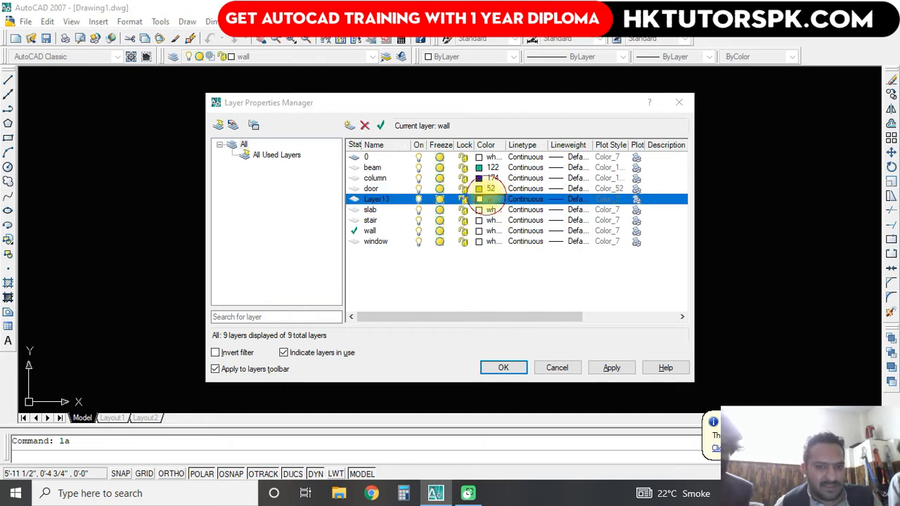
pyautogui.press('Escape')
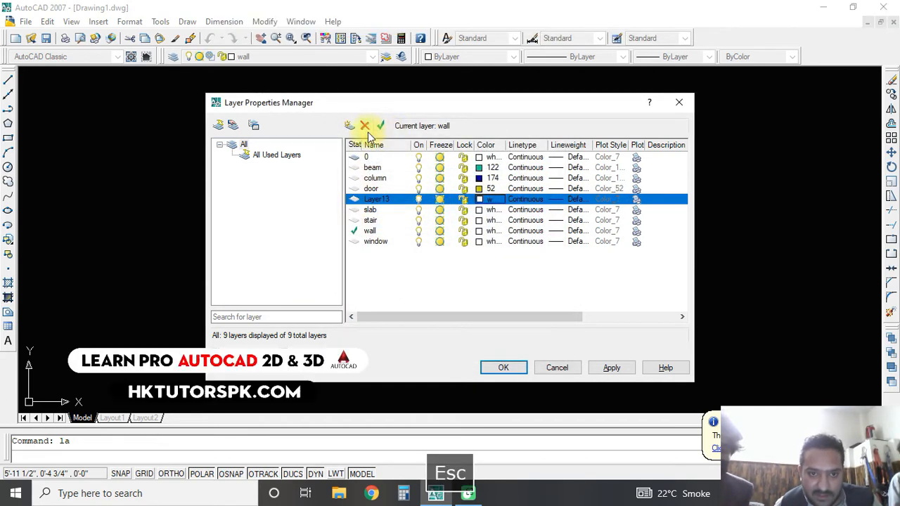
pyautogui.doubleClick(387, 210)
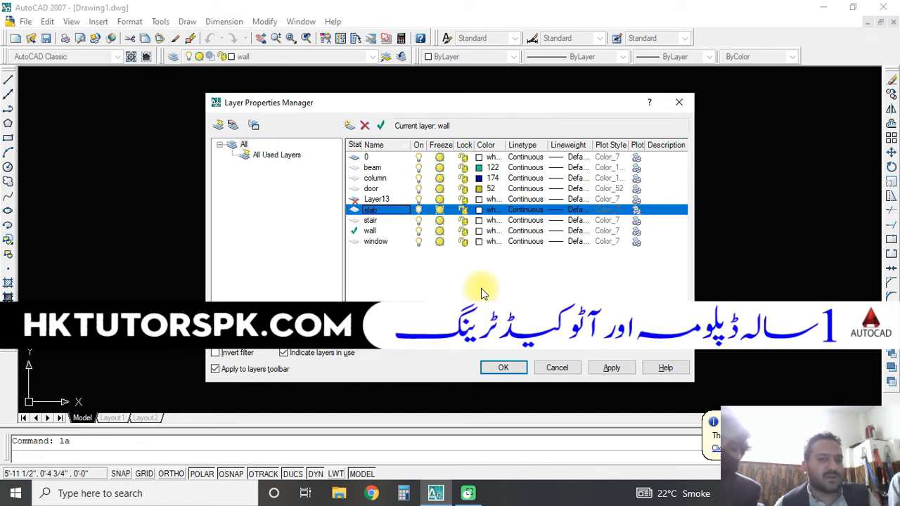
# Set the stair layer's color to 240 and the wall layer's color to 71
pyautogui.click(478, 220)
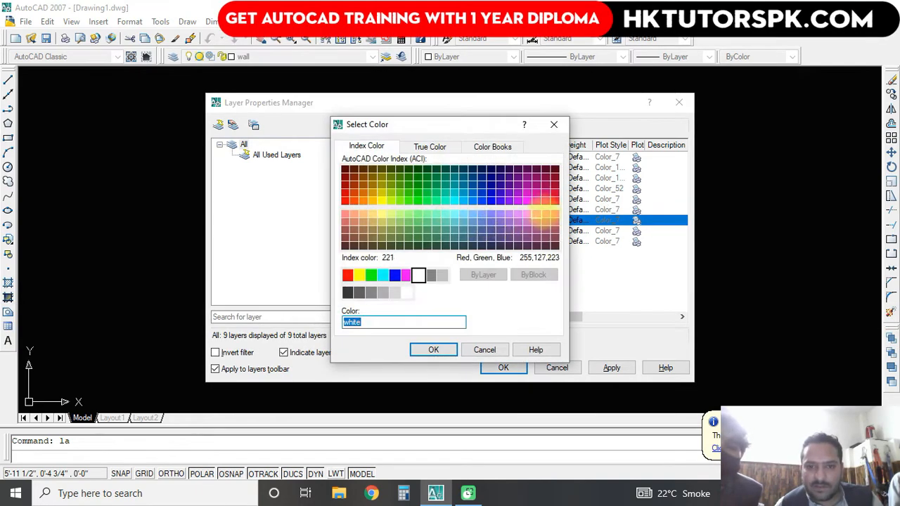
pyautogui.click(557, 203)
pyautogui.click(433, 350)
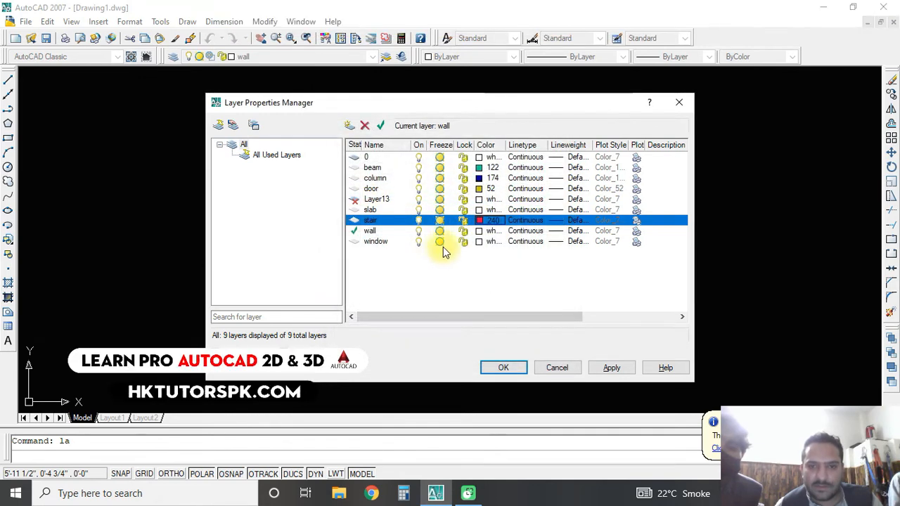
pyautogui.click(483, 232)
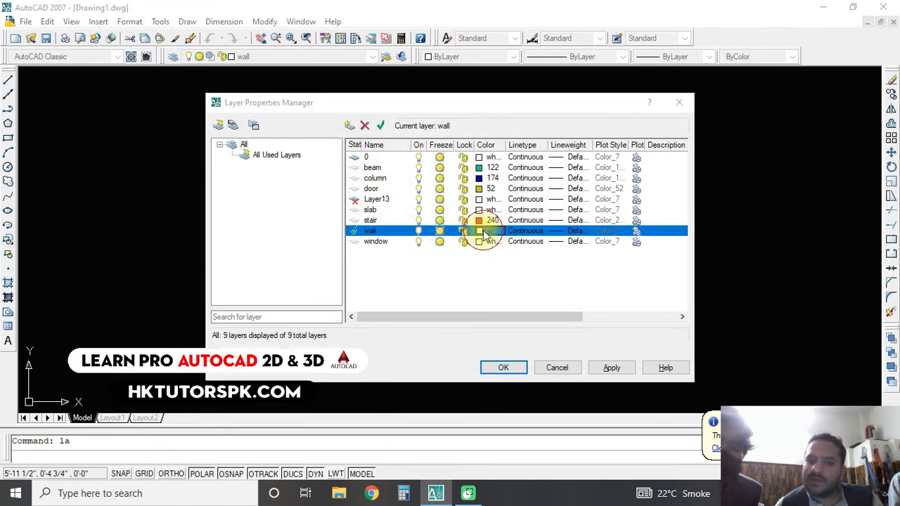
pyautogui.click(381, 192)
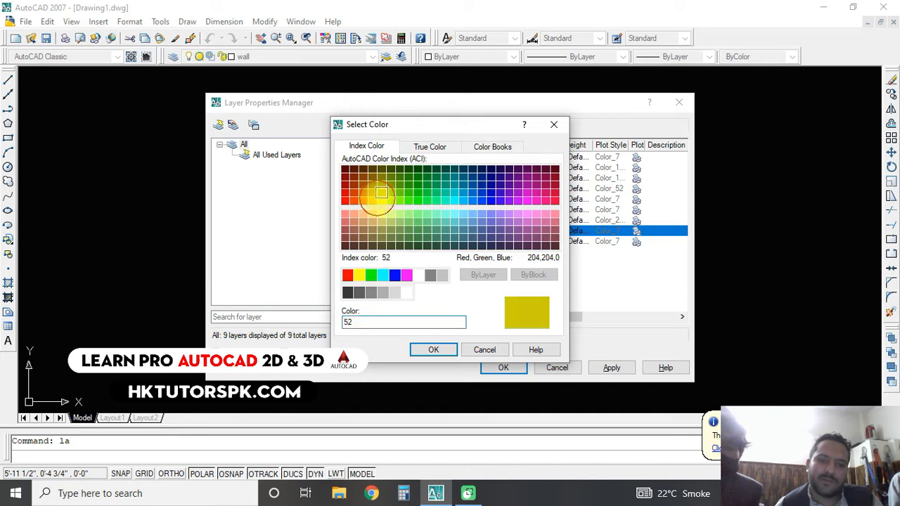
pyautogui.click(418, 237)
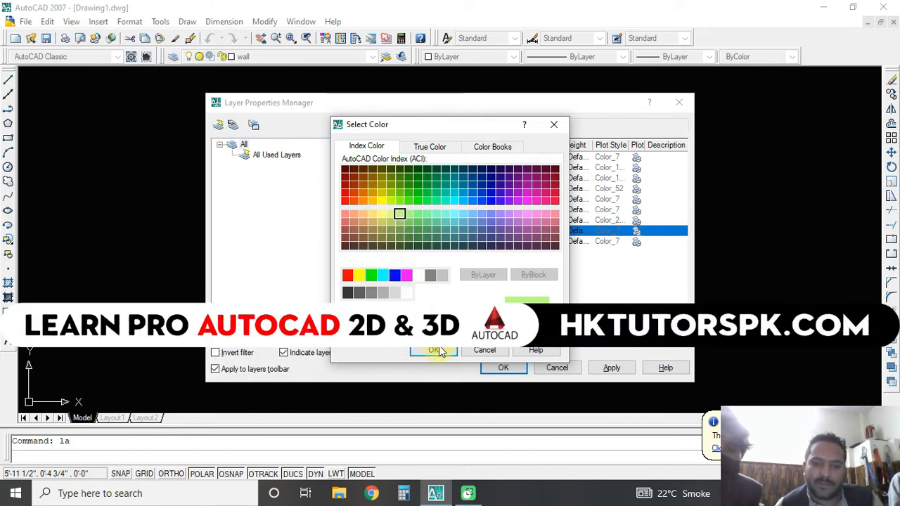
pyautogui.click(427, 350)
# Set the window layer's color to 21
pyautogui.click(485, 241)
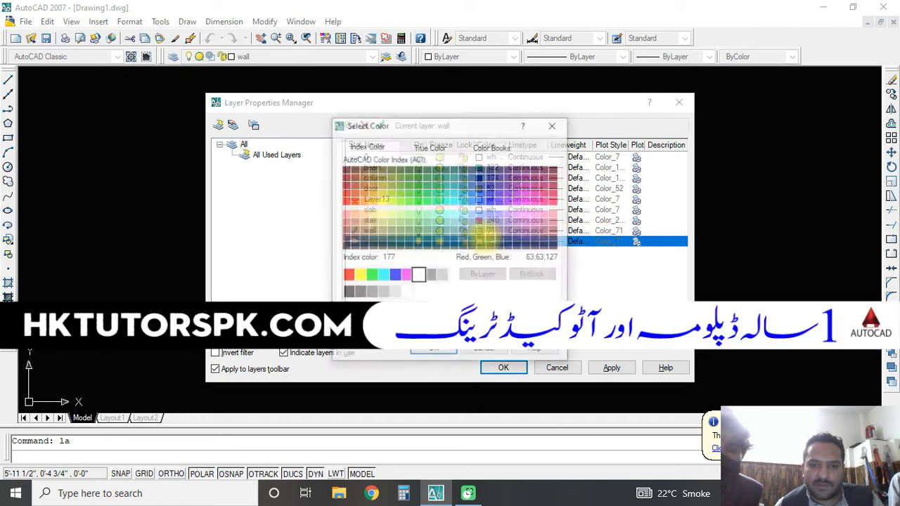
pyautogui.click(354, 214)
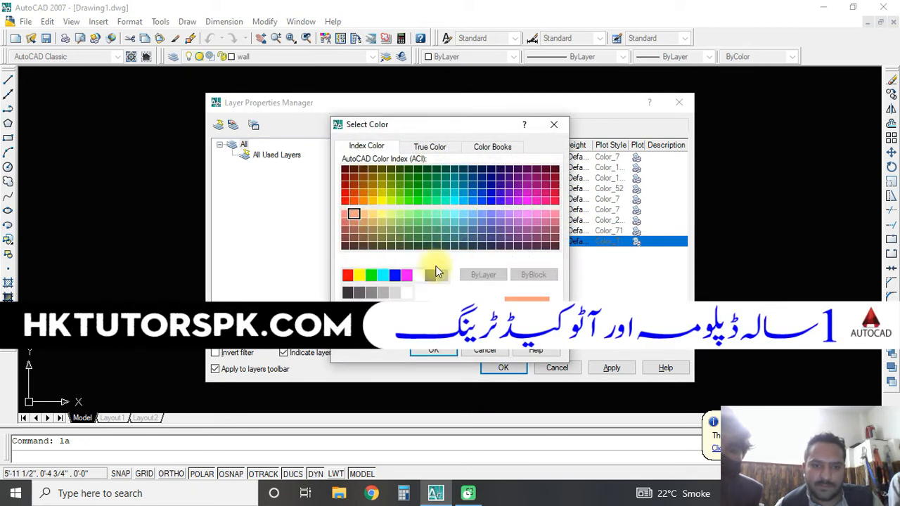
pyautogui.click(428, 350)
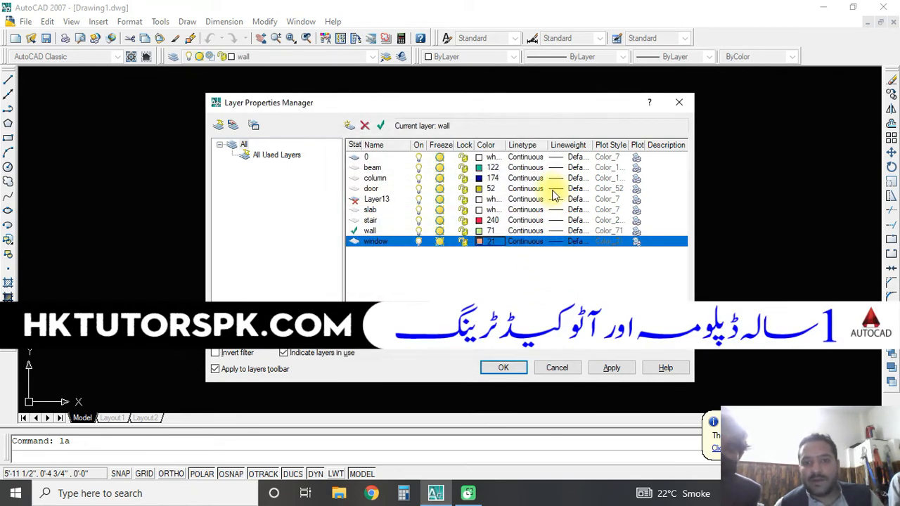
# View the lineweight options for layer 0 and leave the layer properties manager without applying the changes
pyautogui.click(573, 157)
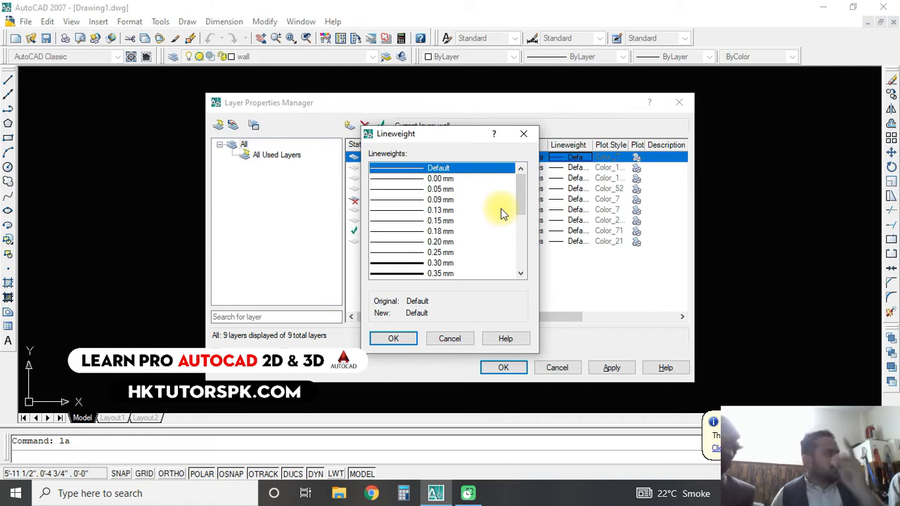
pyautogui.press('Escape')
pyautogui.press('Escape')
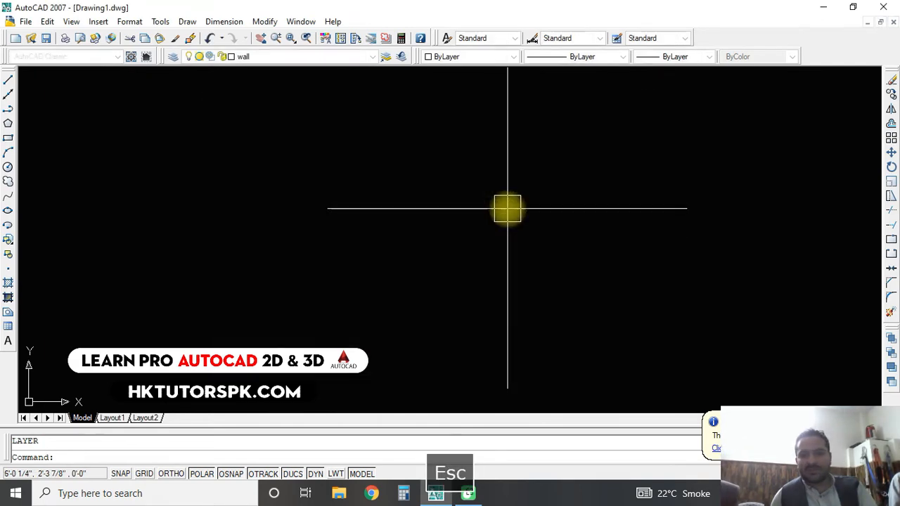
# Reopen the layer properties manager and mark the unused Layer13 for deletion
pyautogui.write('l')
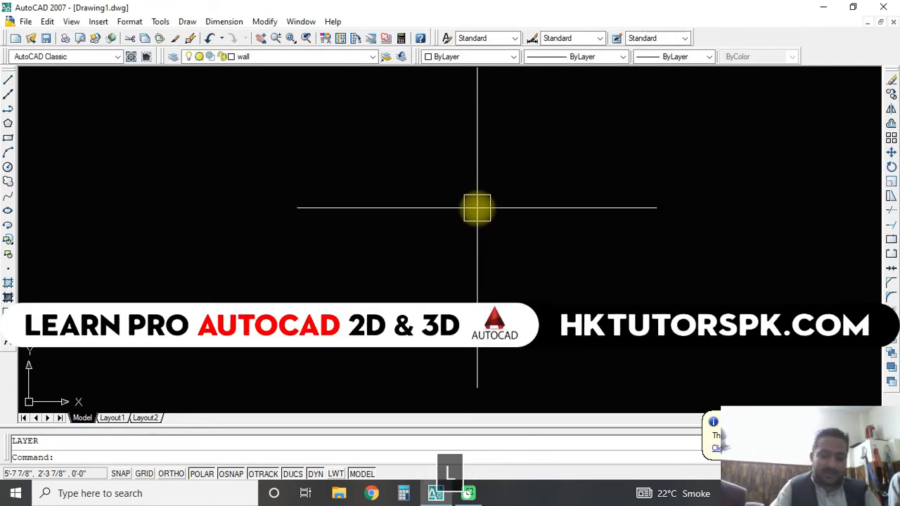
pyautogui.write('a')
pyautogui.press('space')
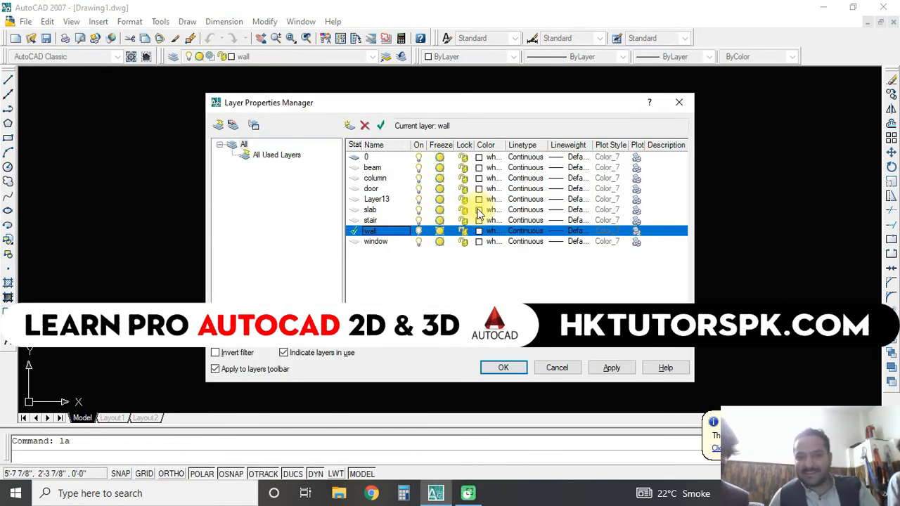
pyautogui.click(386, 199)
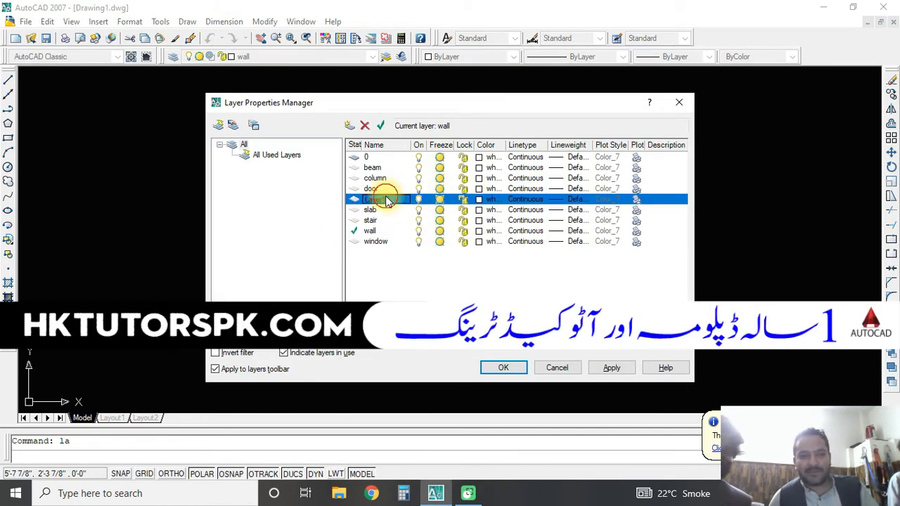
pyautogui.click(496, 199)
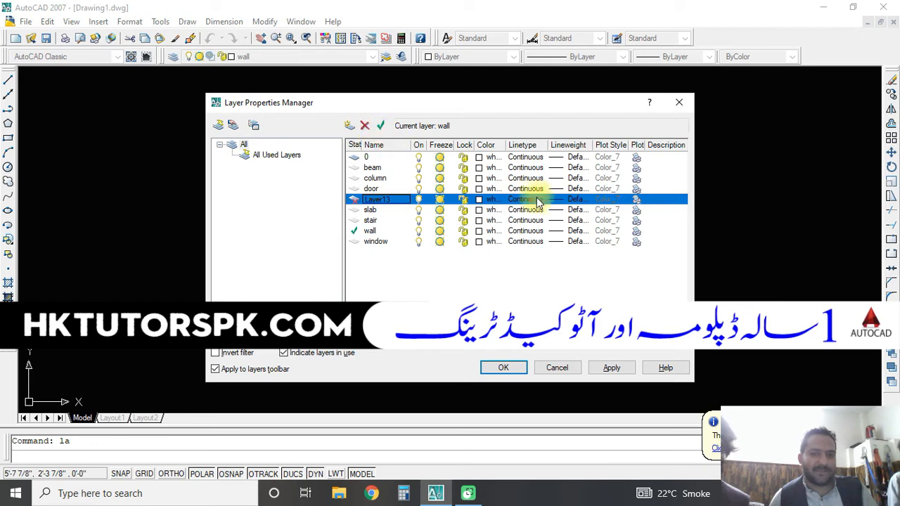
# Set the beam layer's color to 141 and the column layer's color to 41
pyautogui.click(492, 168)
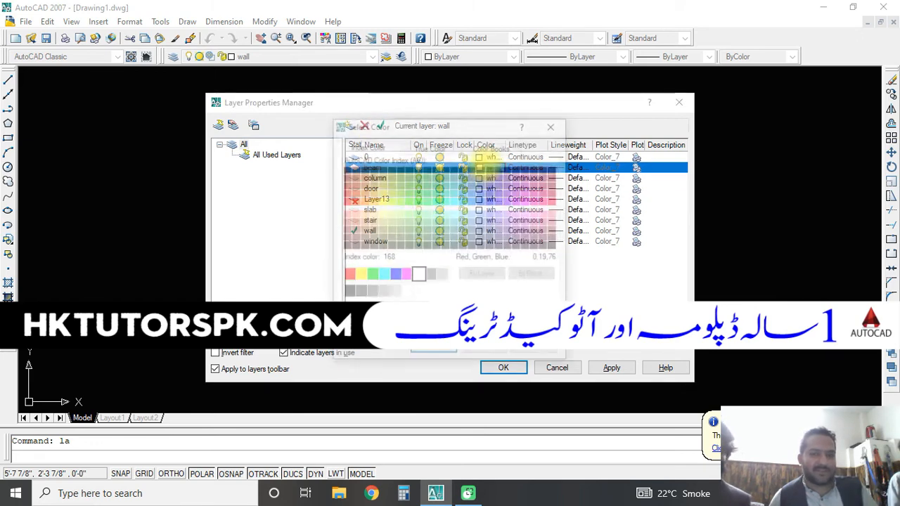
pyautogui.click(462, 213)
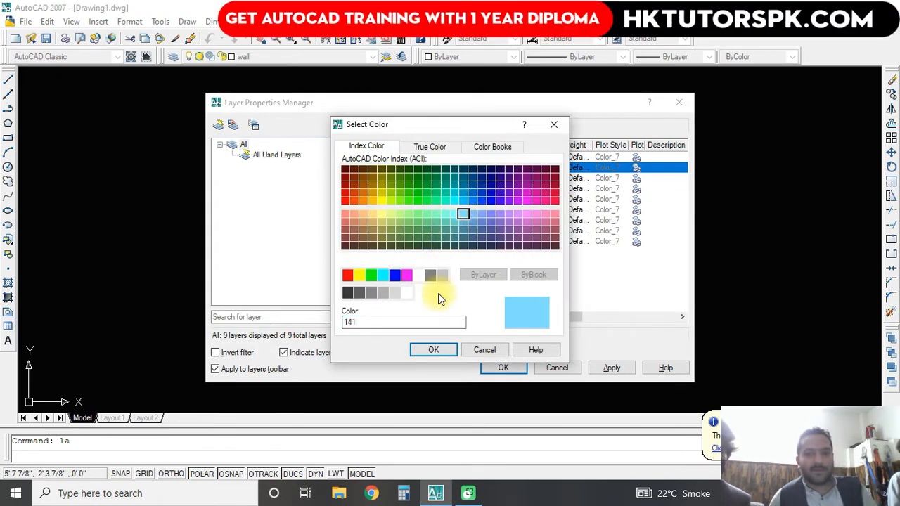
pyautogui.click(436, 350)
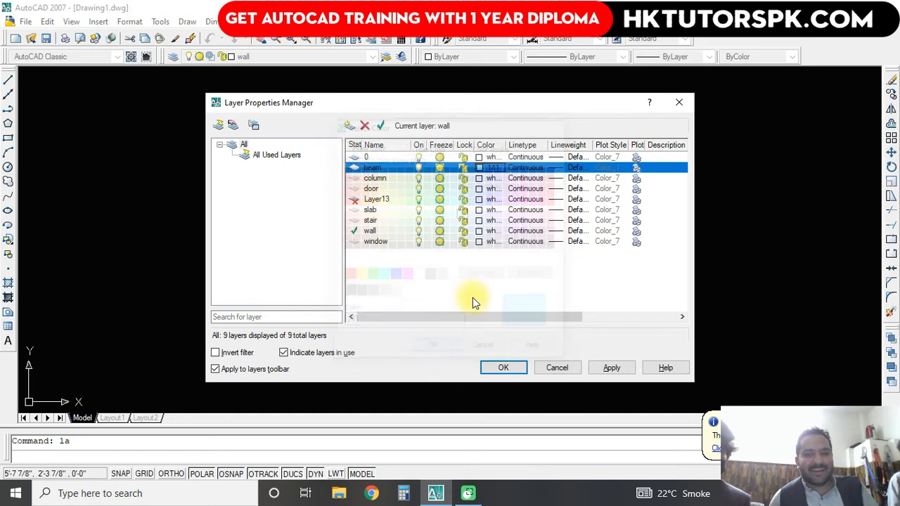
pyautogui.click(491, 179)
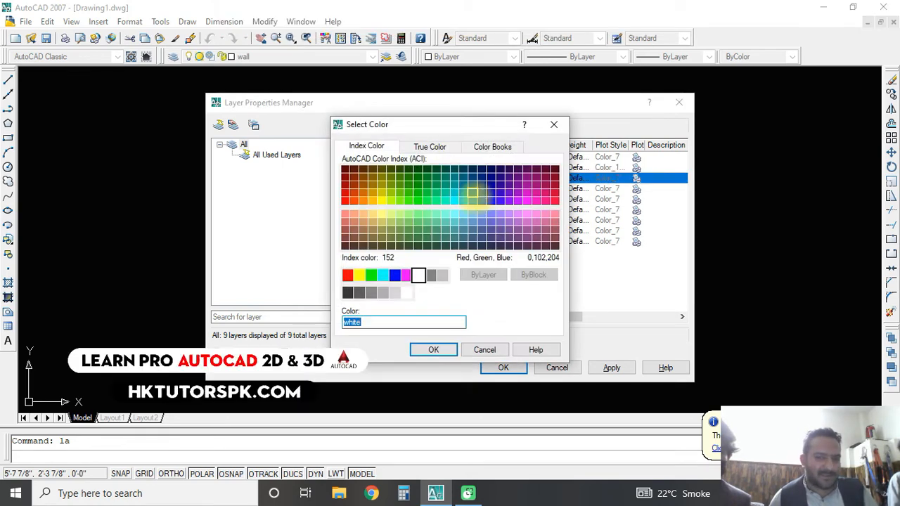
pyautogui.click(372, 213)
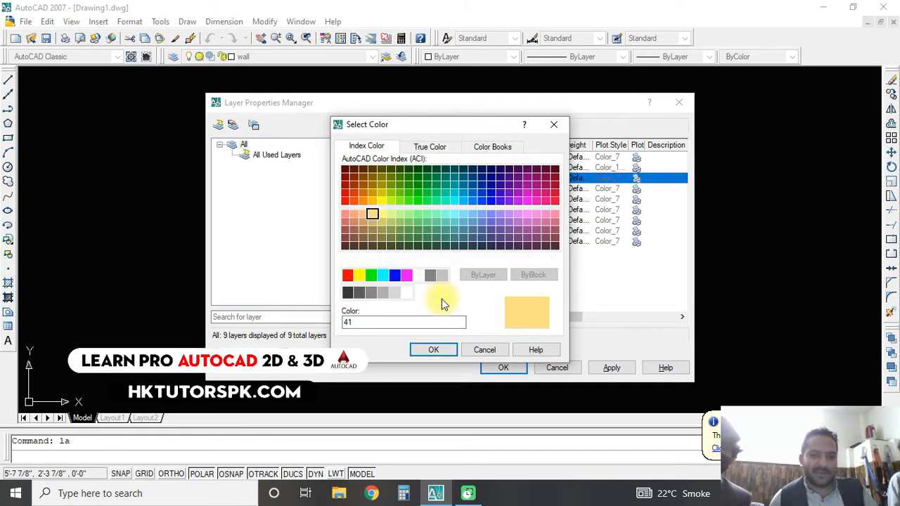
pyautogui.click(433, 350)
# Set the door layer's color to 74
pyautogui.click(490, 199)
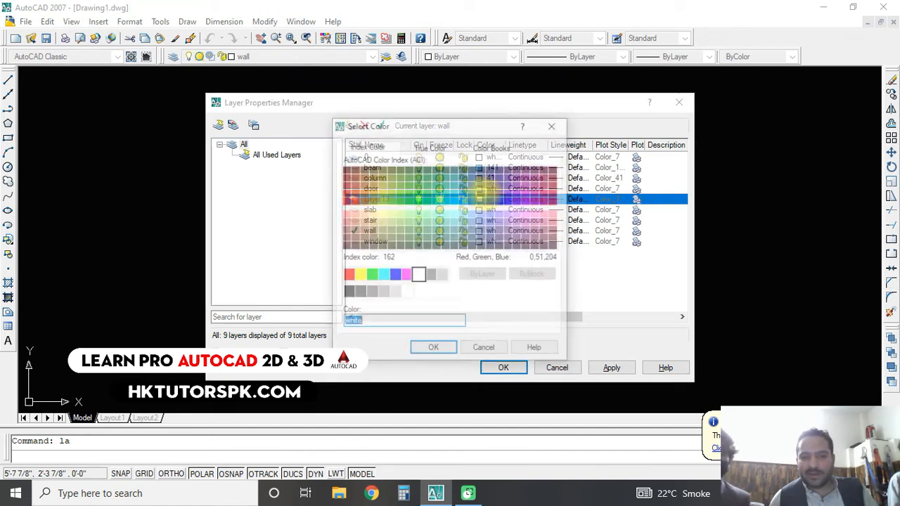
pyautogui.click(553, 125)
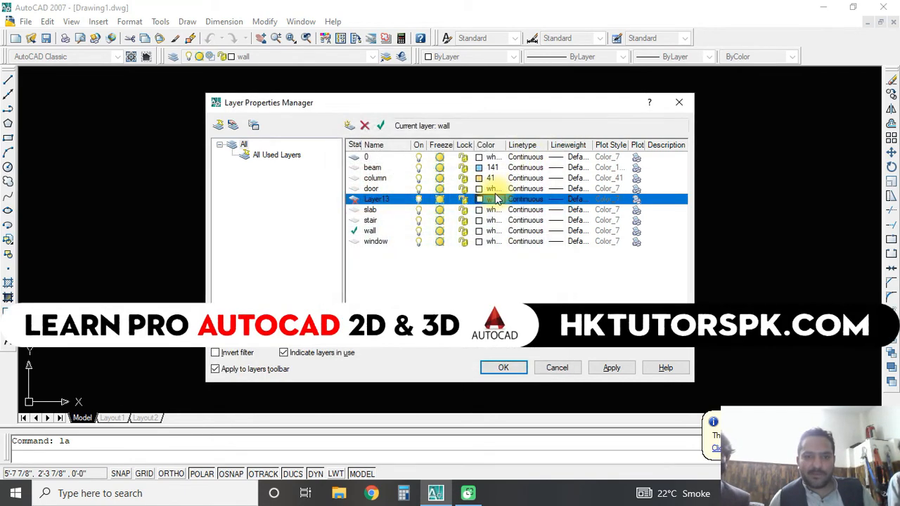
pyautogui.click(490, 189)
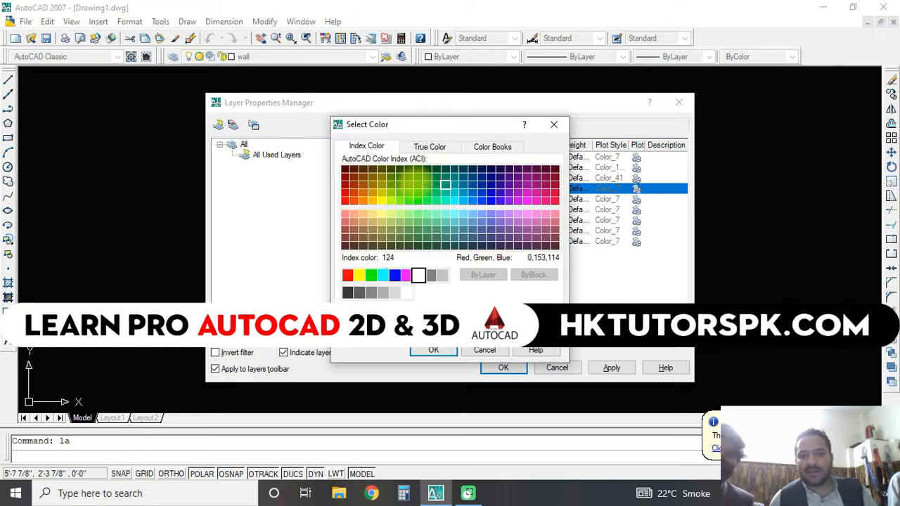
pyautogui.click(433, 350)
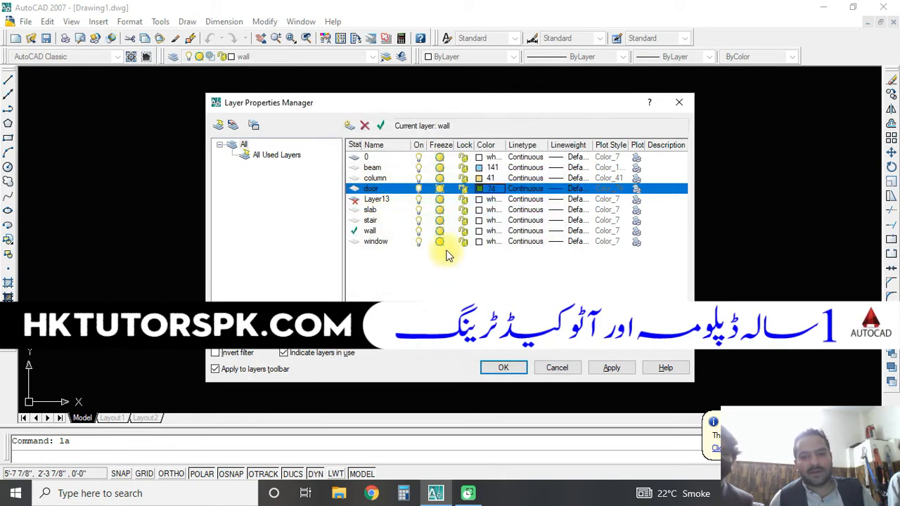
# Set the slab layer's color to 75
pyautogui.click(485, 211)
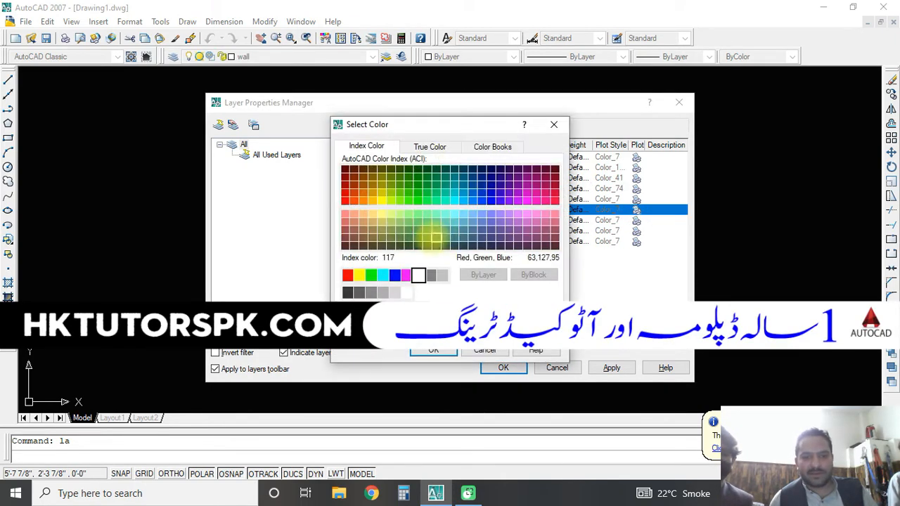
pyautogui.click(399, 229)
pyautogui.click(430, 350)
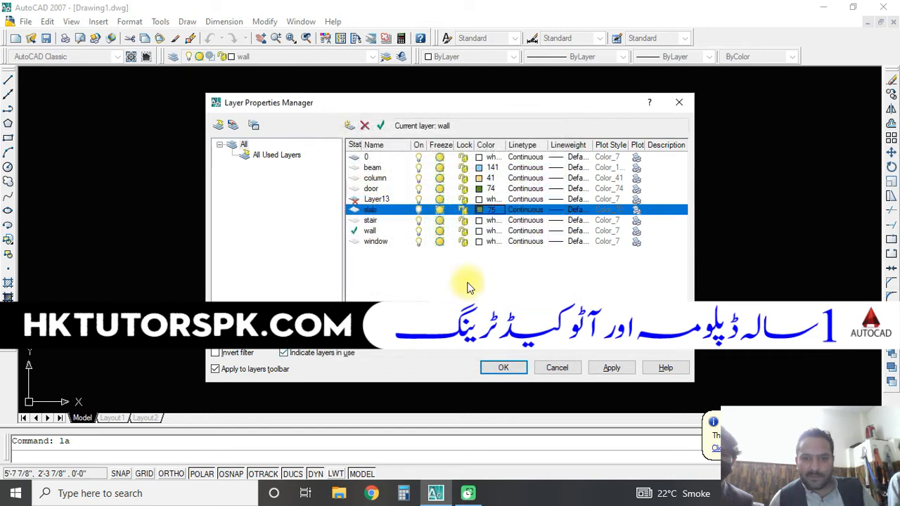
# Change the slab layer's color to 212
pyautogui.click(490, 210)
pyautogui.click(526, 192)
pyautogui.click(433, 350)
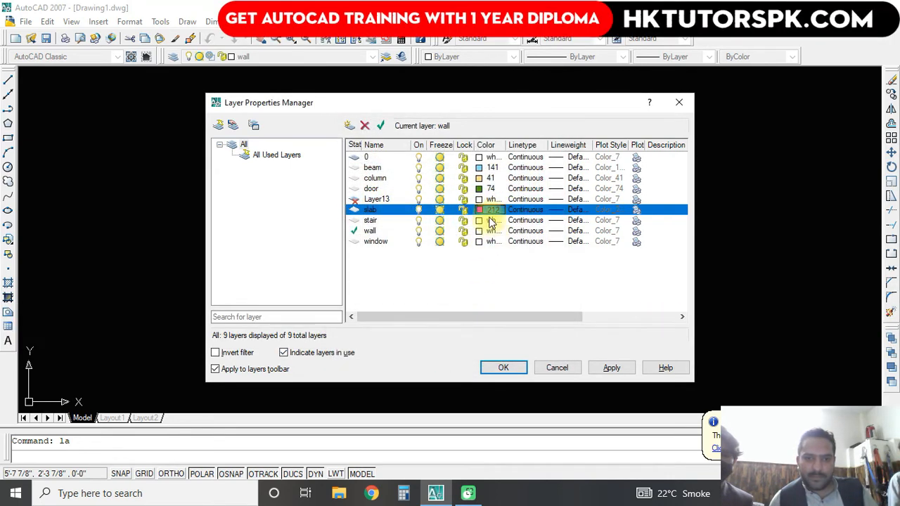
# Set the stair layer's color to 21 and the wall layer's color to 52
pyautogui.click(487, 220)
pyautogui.click(418, 202)
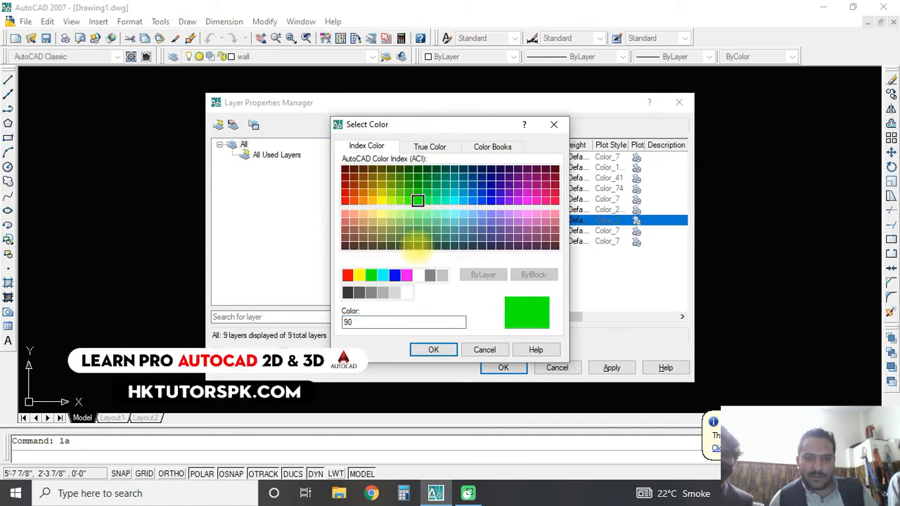
pyautogui.click(347, 213)
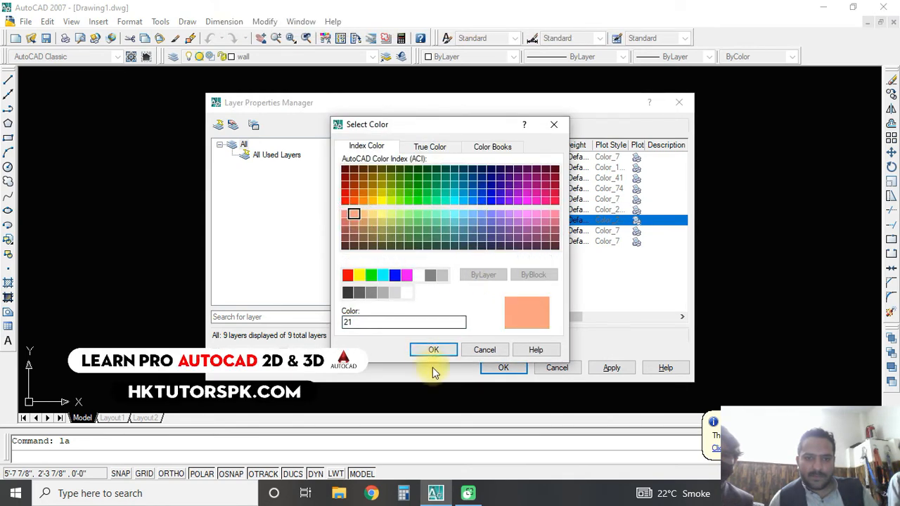
pyautogui.click(433, 350)
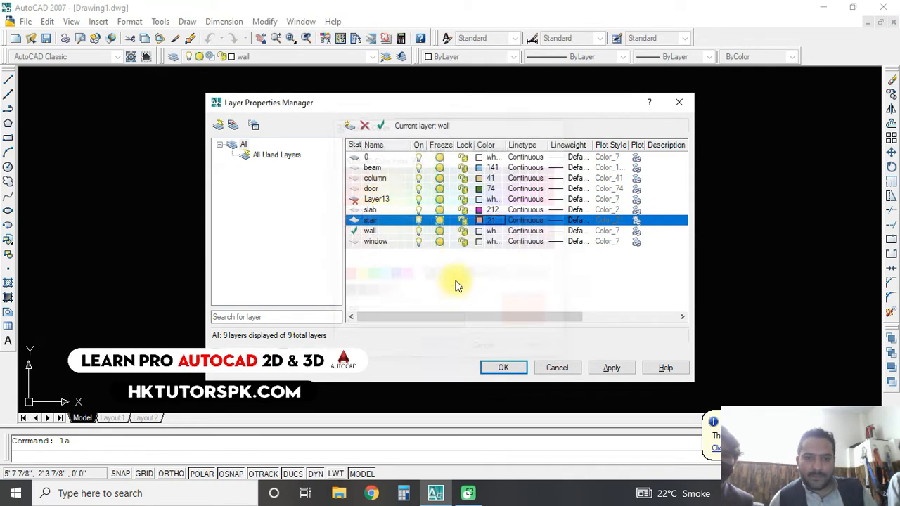
pyautogui.click(490, 230)
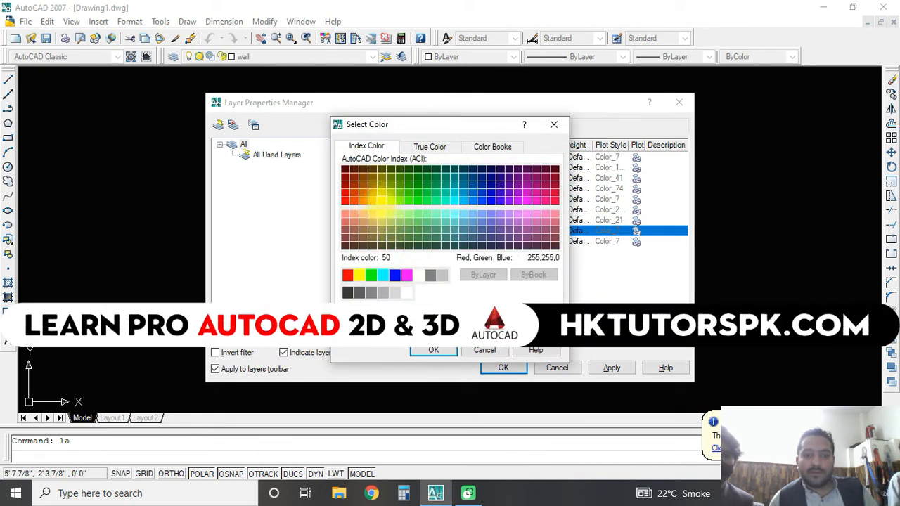
pyautogui.click(381, 193)
pyautogui.click(433, 350)
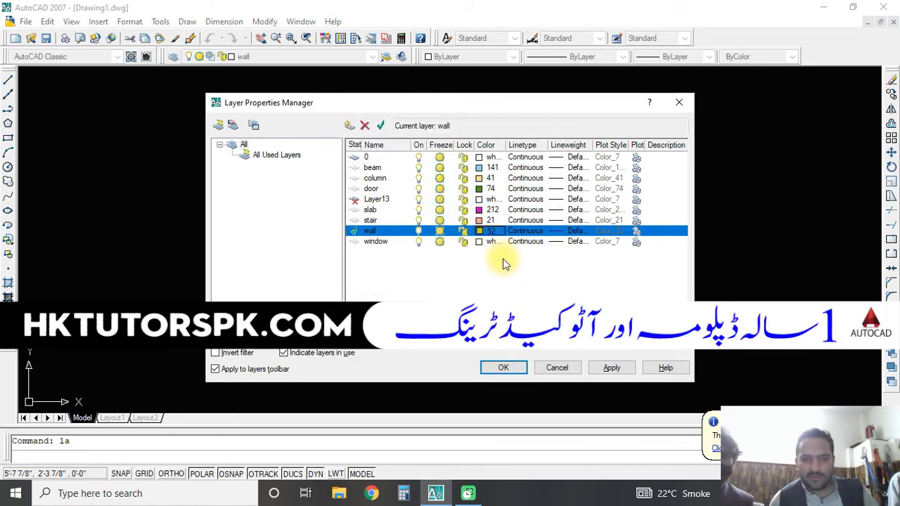
# View the linetypes available to load for layer 0 without loading any, and accept the layer changes
pyautogui.click(529, 157)
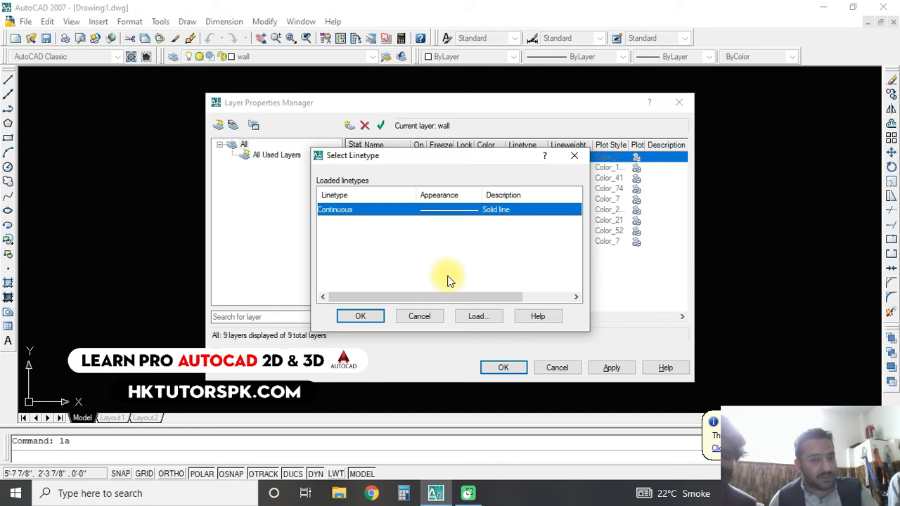
pyautogui.click(479, 317)
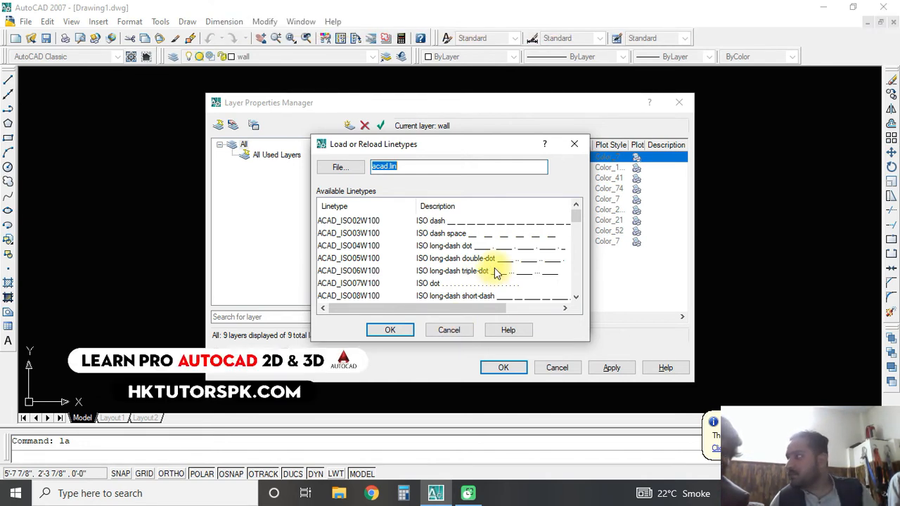
pyautogui.click(453, 331)
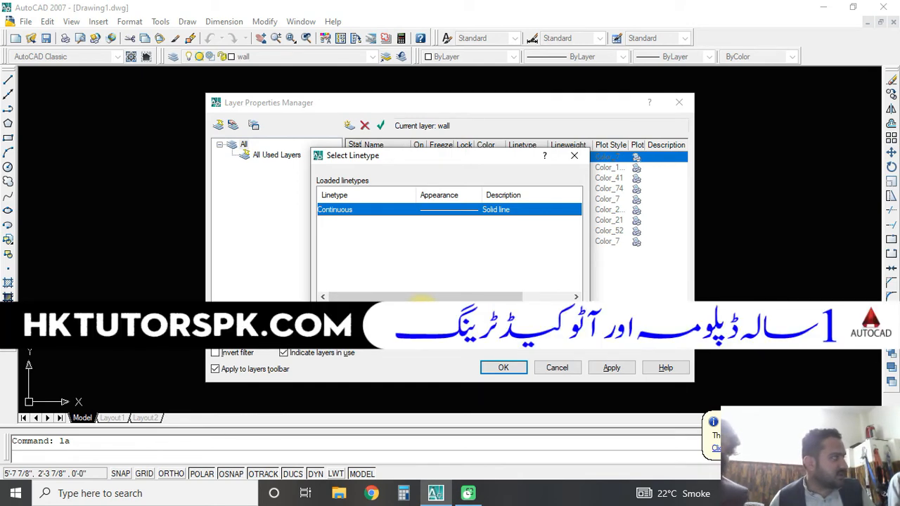
pyautogui.click(422, 313)
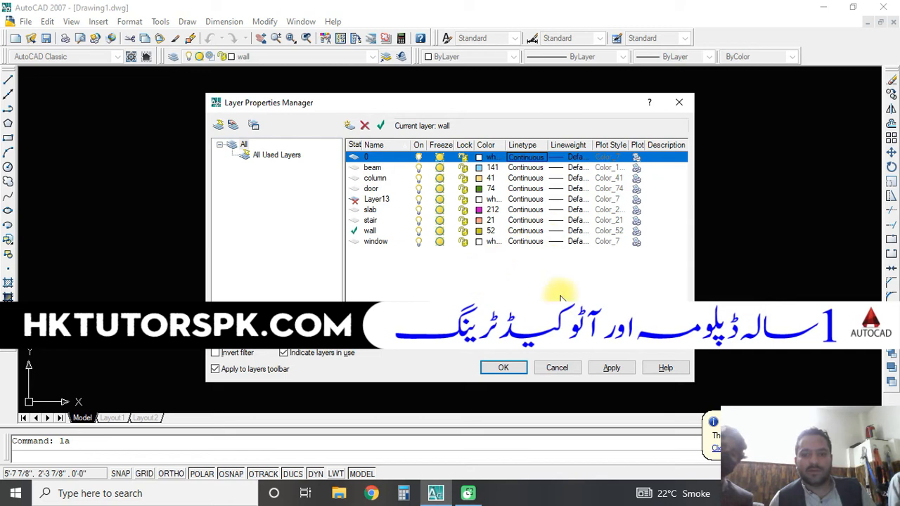
pyautogui.click(502, 367)
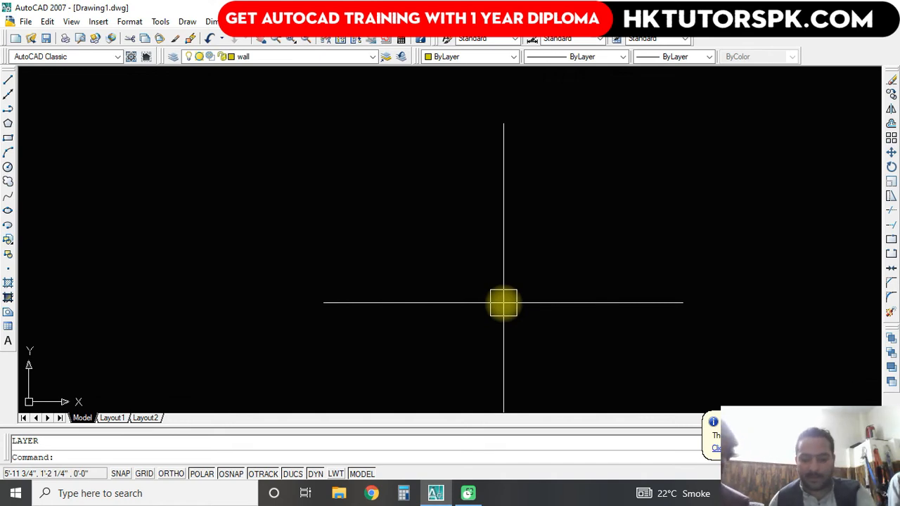
# Start a line on the wall layer from a free point in the empty drawing area
pyautogui.write('l')
pyautogui.press('space')
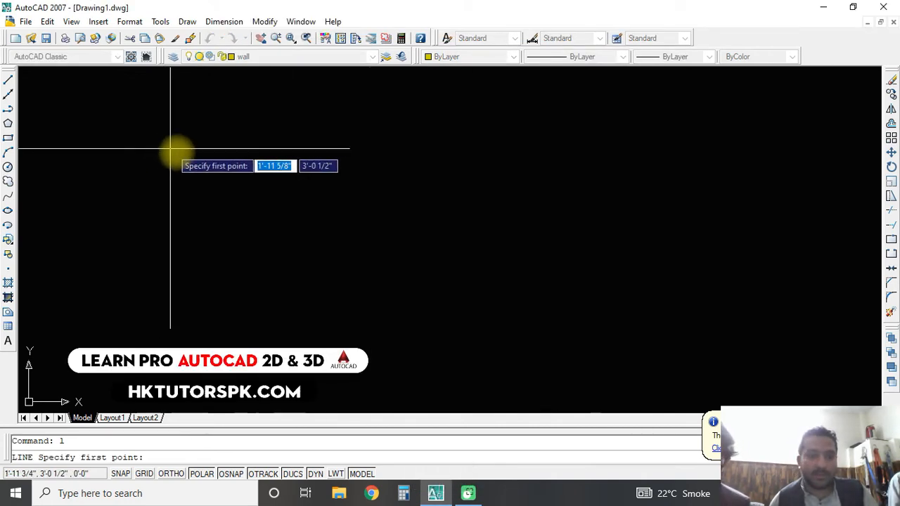
pyautogui.click(195, 213)
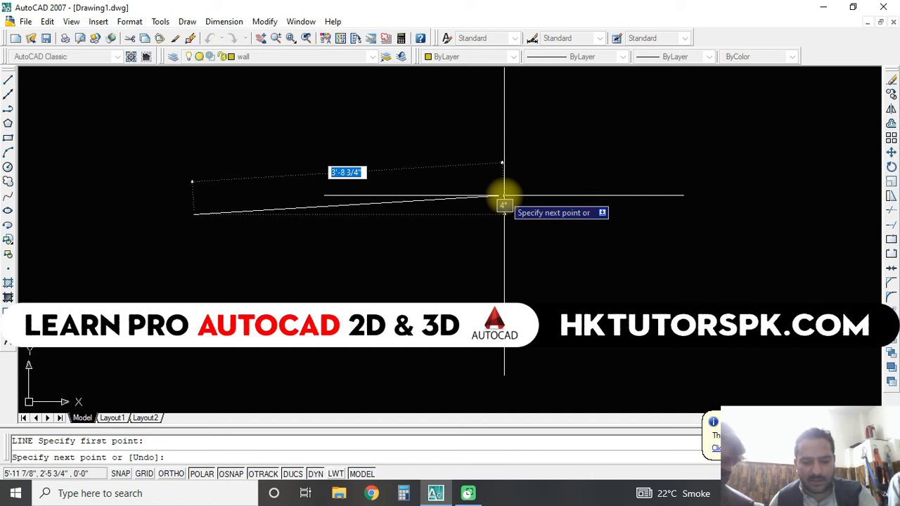
# Toggle Ortho mode on and off to compare free and orthogonal directions for the line's next point
pyautogui.press('F8')
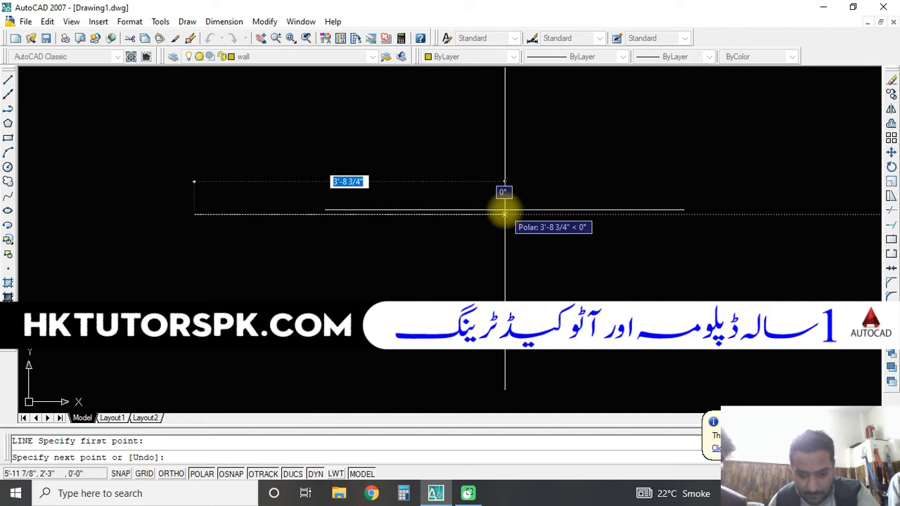
pyautogui.press('F8')
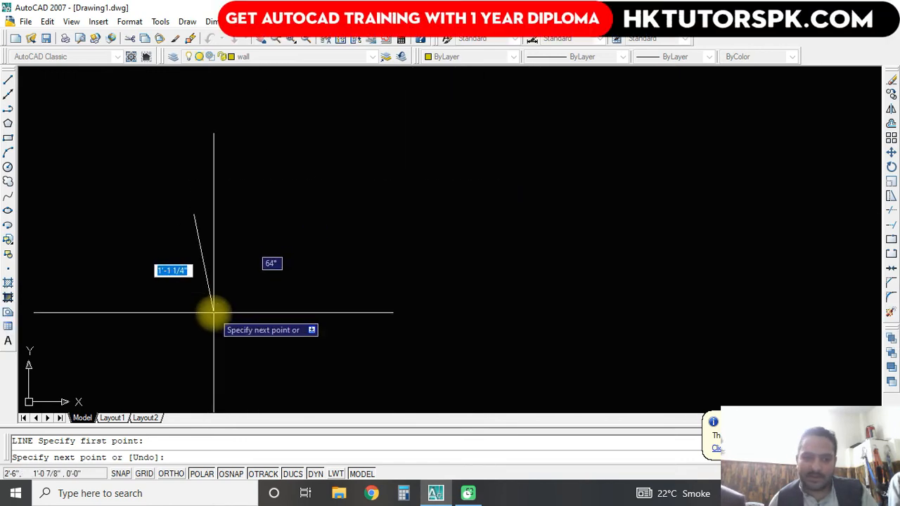
pyautogui.click(171, 474)
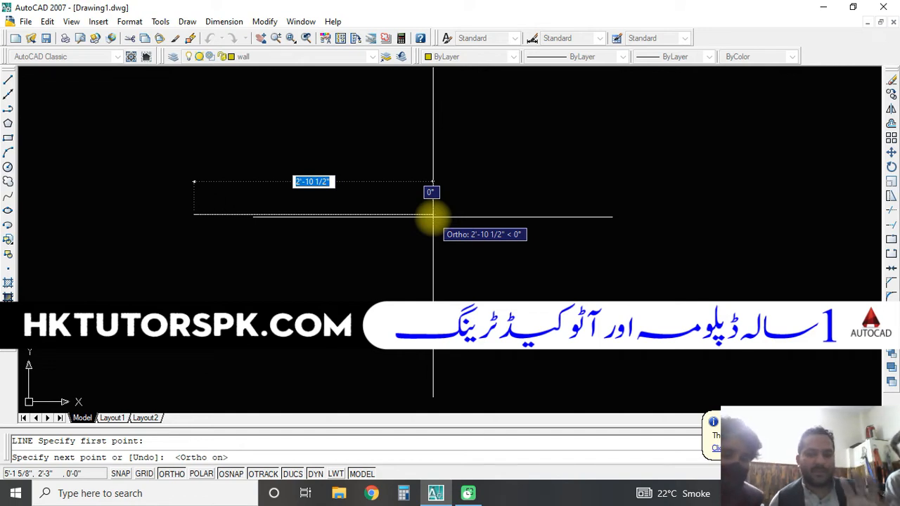
pyautogui.click(171, 473)
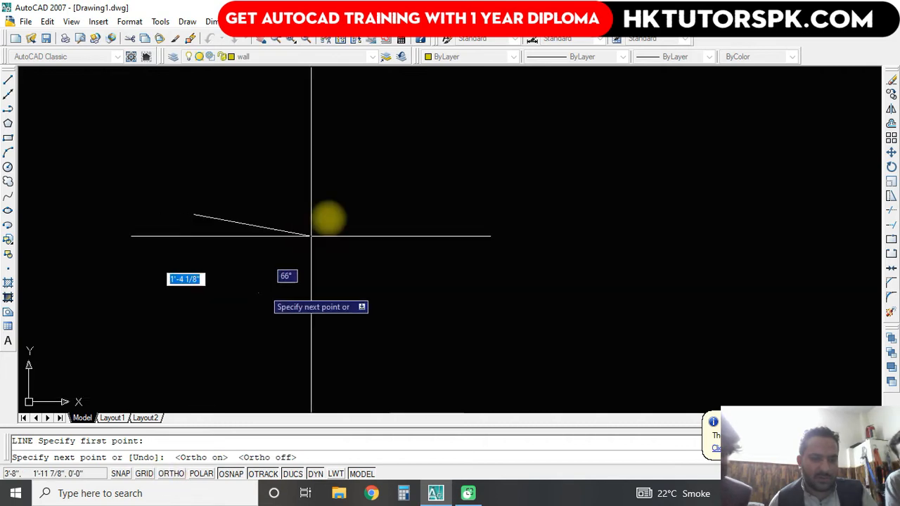
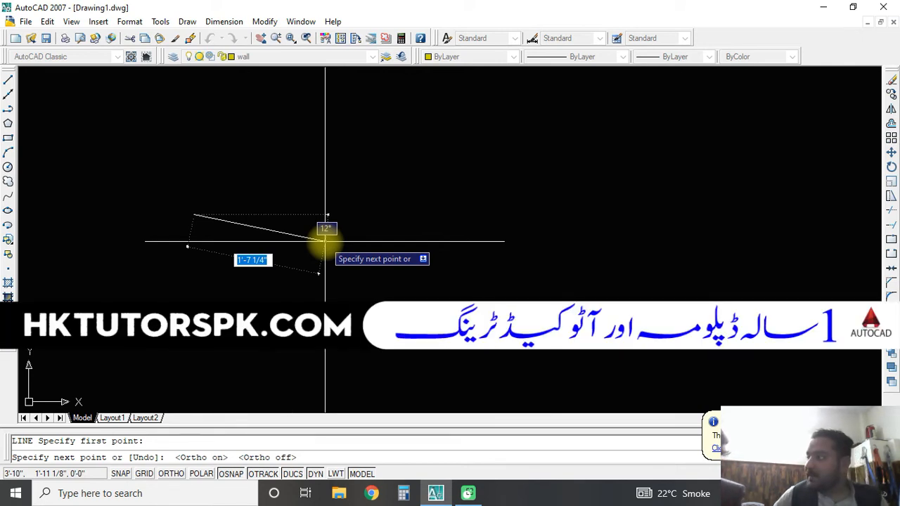
# Turn Ortho mode on, complete the horizontal wall line with a length of 10 inches, and end the Line command
pyautogui.click(172, 475)
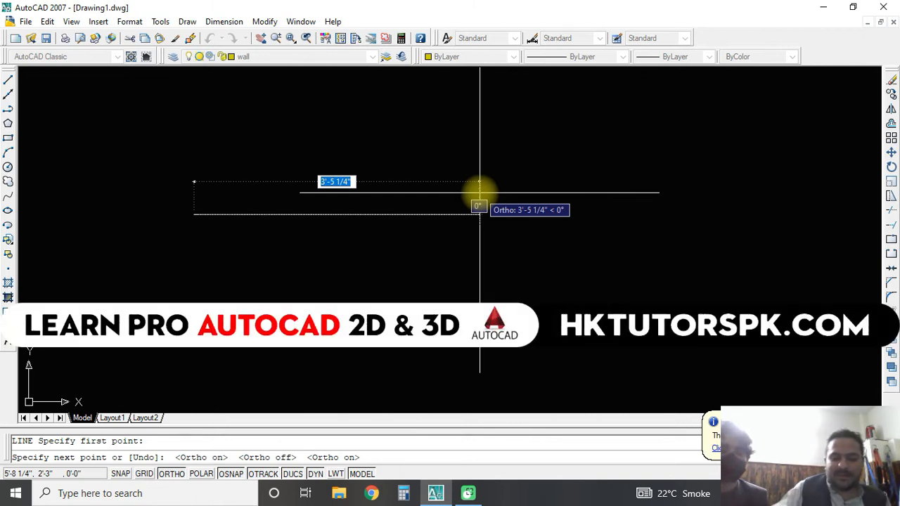
pyautogui.write('10')
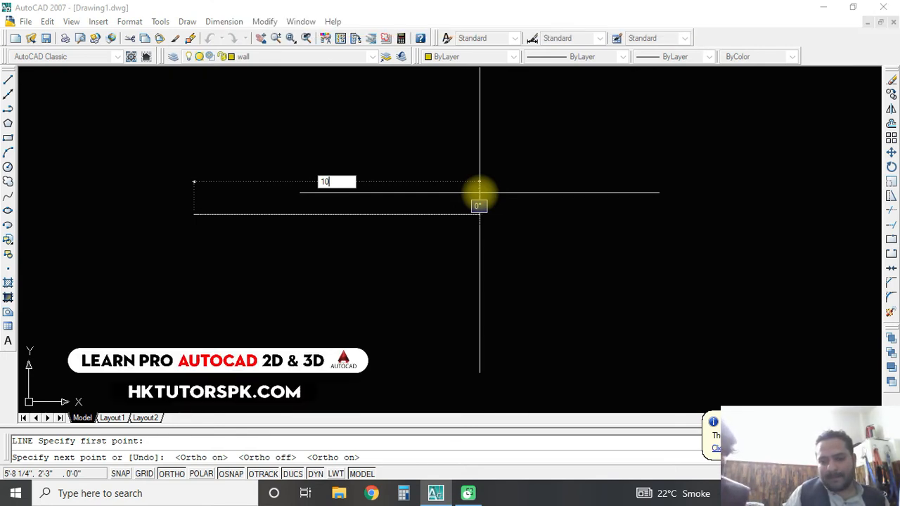
pyautogui.press('Return')
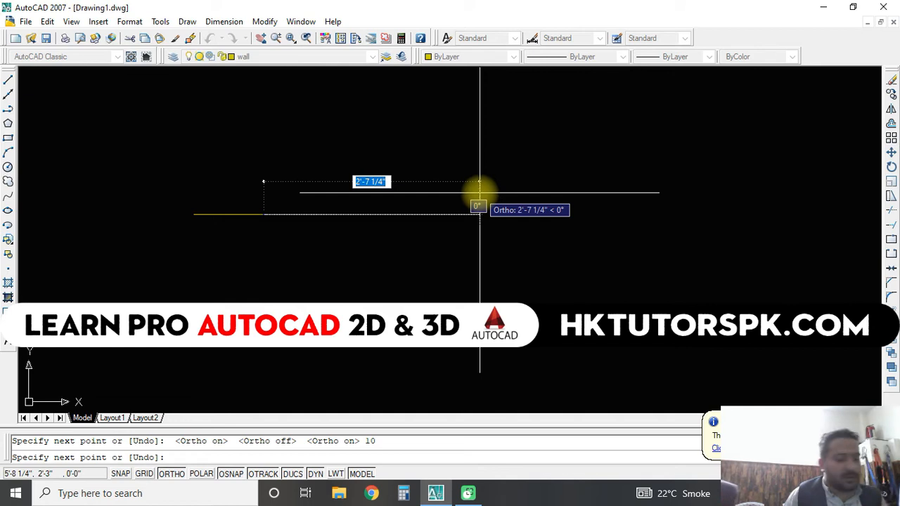
pyautogui.press('Escape')
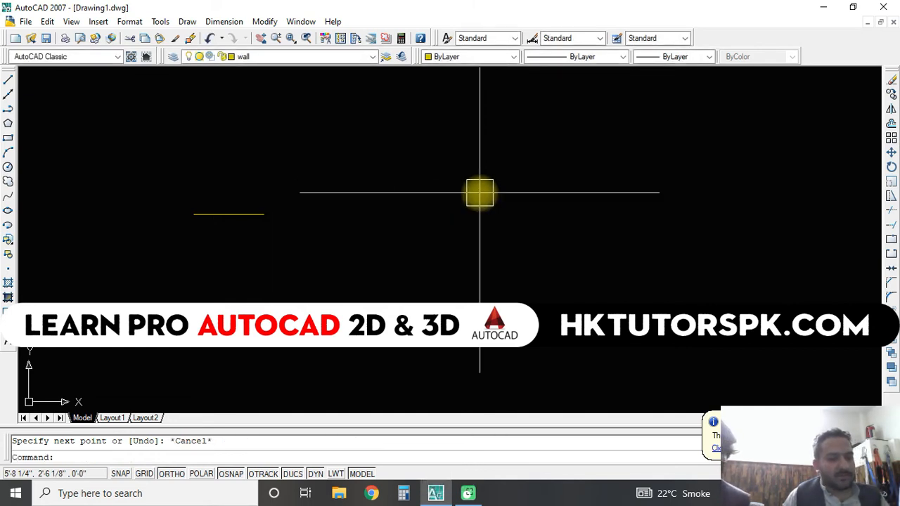
# Zoom to the drawing extents and examine the horizontal line at several magnifications
pyautogui.write('z')
pyautogui.press('space')
pyautogui.write('e')
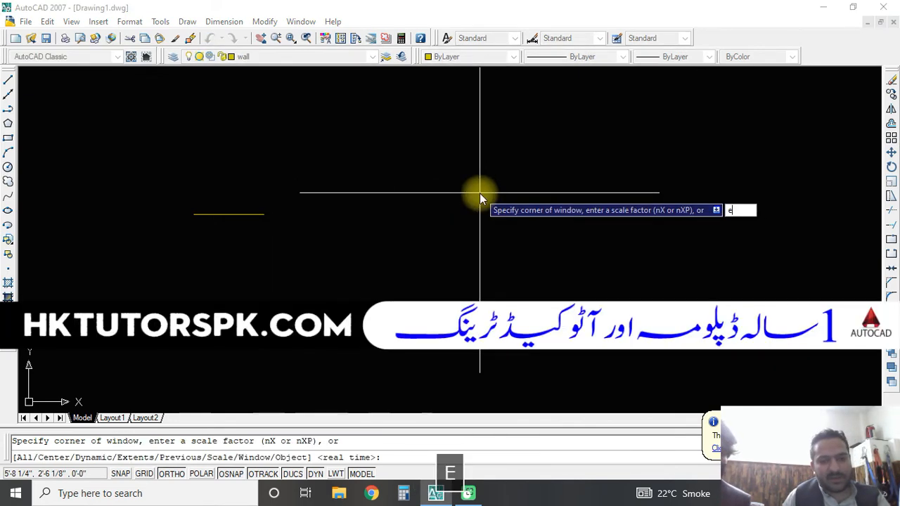
pyautogui.press('space')
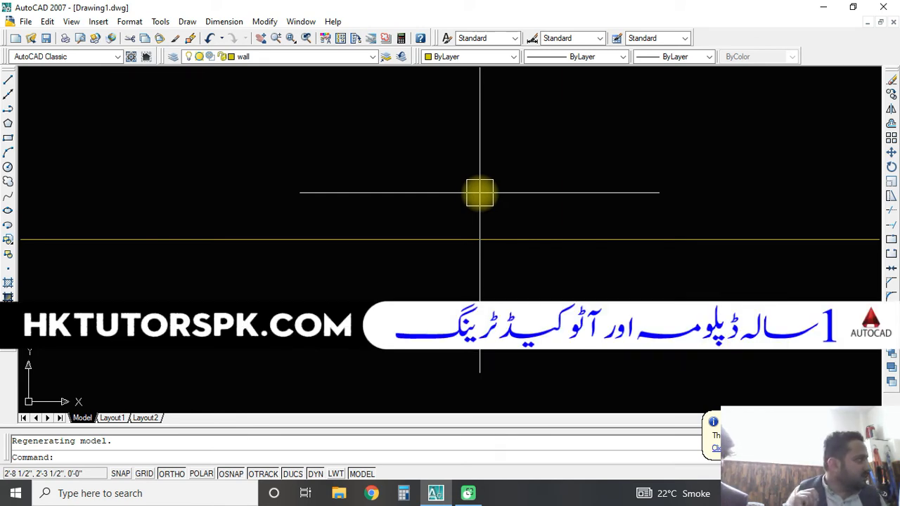
pyautogui.scroll(-5, 357, 147)
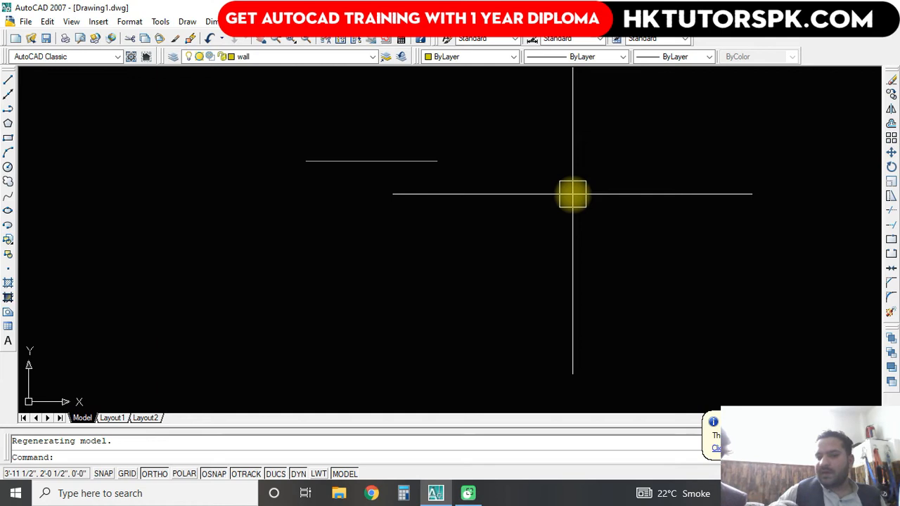
pyautogui.scroll(-1, 559, 179)
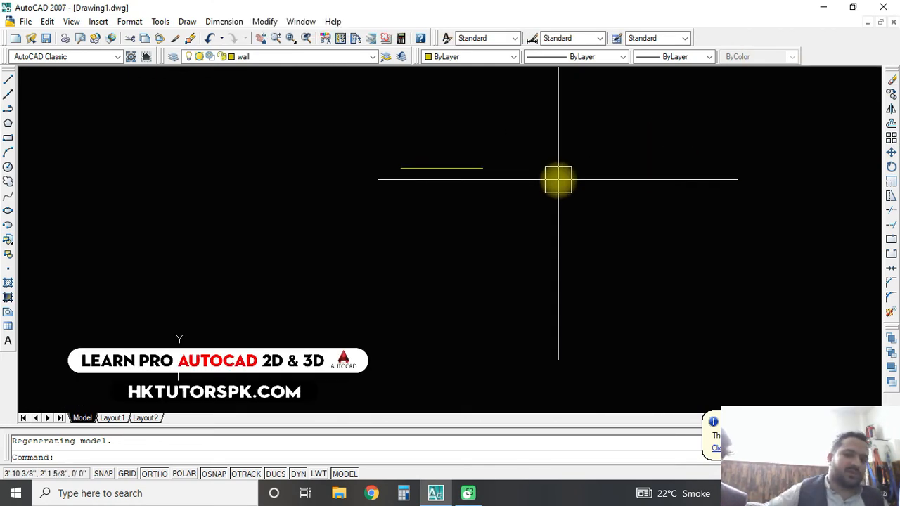
pyautogui.scroll(1, 526, 179)
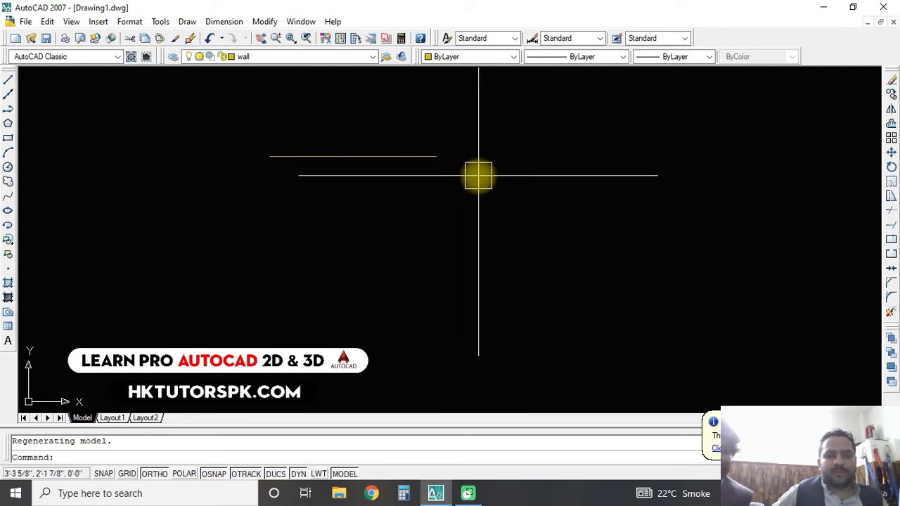
pyautogui.scroll(1, 466, 215)
pyautogui.scroll(-3, 460, 223)
pyautogui.scroll(1, 447, 224)
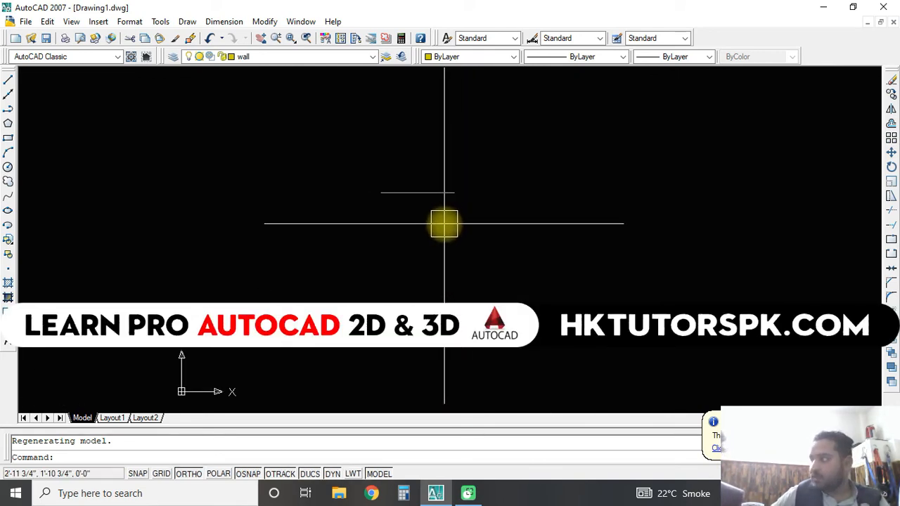
pyautogui.scroll(1, 444, 224)
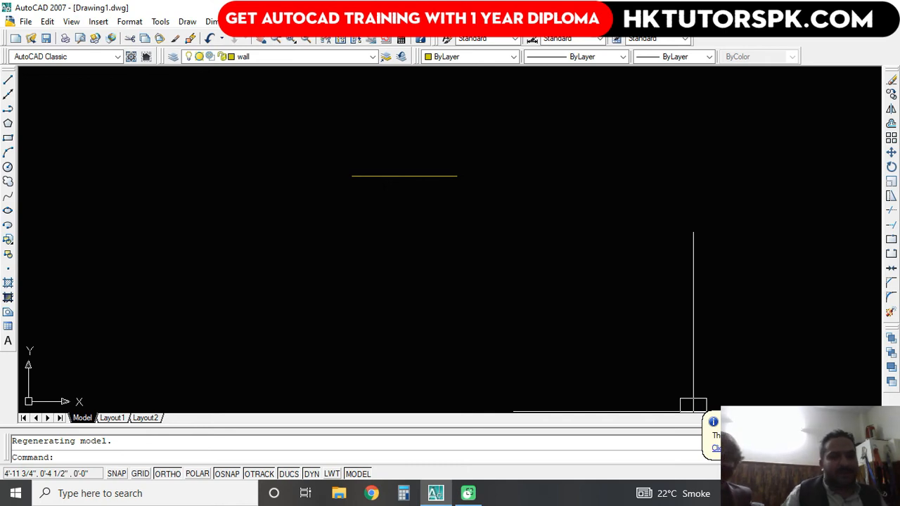
# Inspect the horizontal line's grips and check how a new line's first point snaps to its end, without drawing anything
pyautogui.scroll(6, 350, 147)
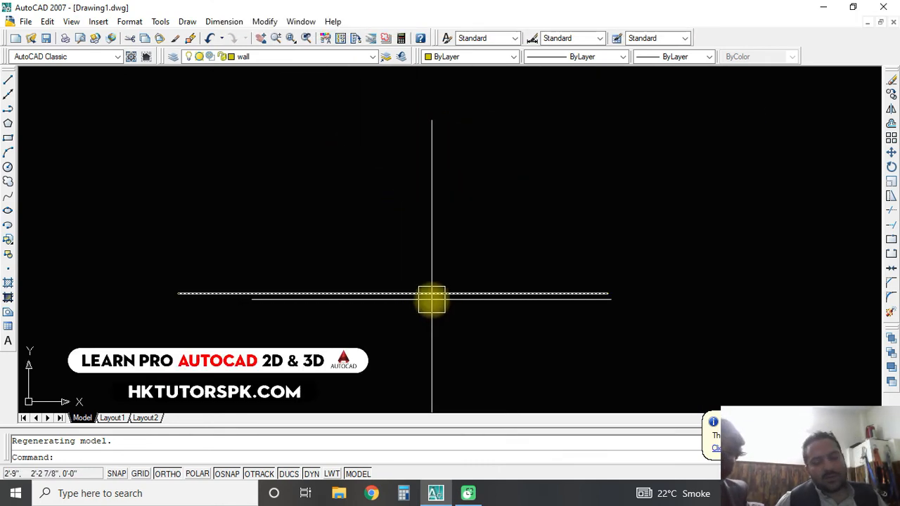
pyautogui.click(520, 293)
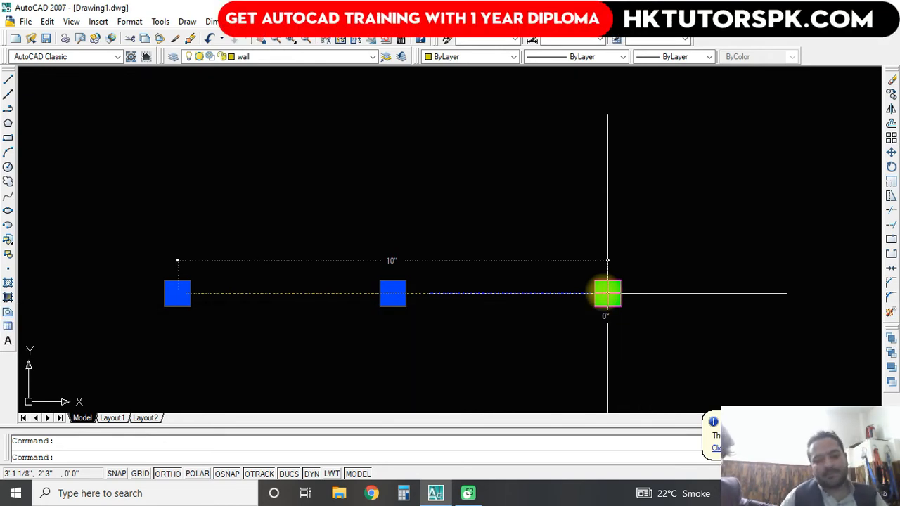
pyautogui.press('Escape')
pyautogui.write('l')
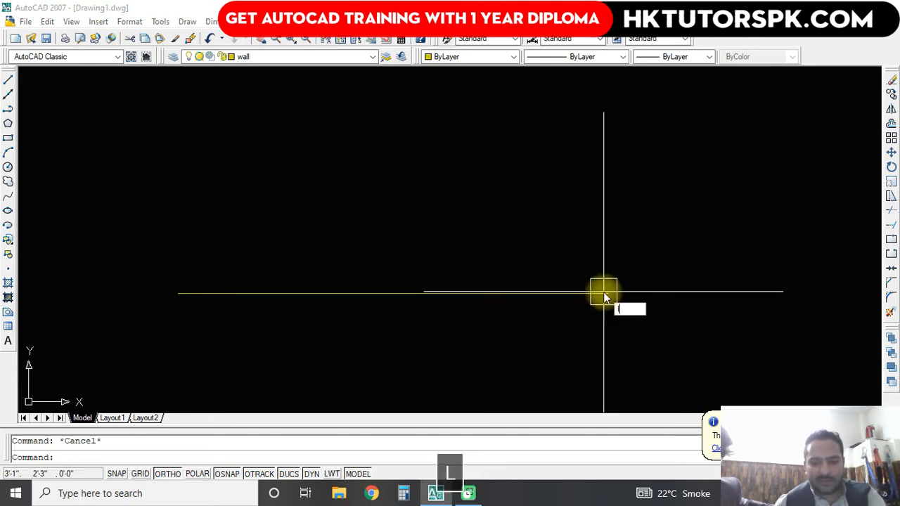
pyautogui.press('space')
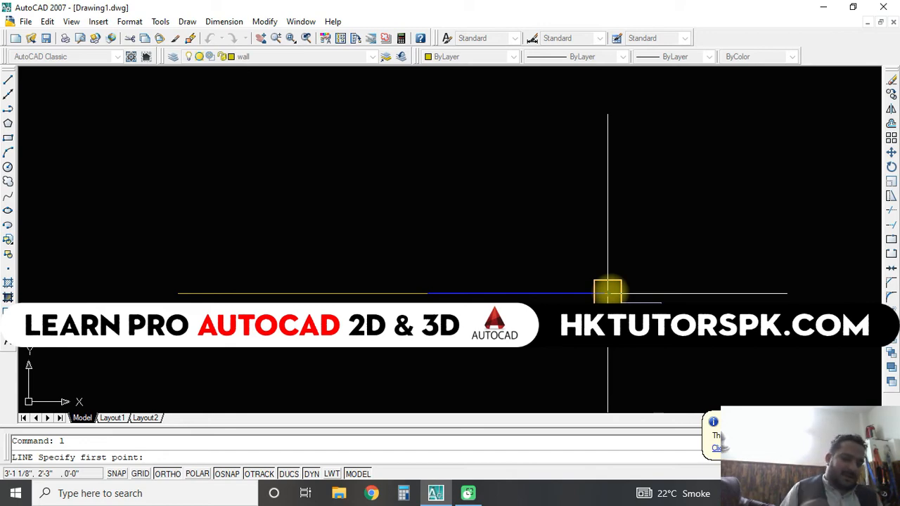
pyautogui.press('Escape')
# Clear all object snap modes, enable only Center, and accept the drafting settings
pyautogui.write('os')
pyautogui.press('space')
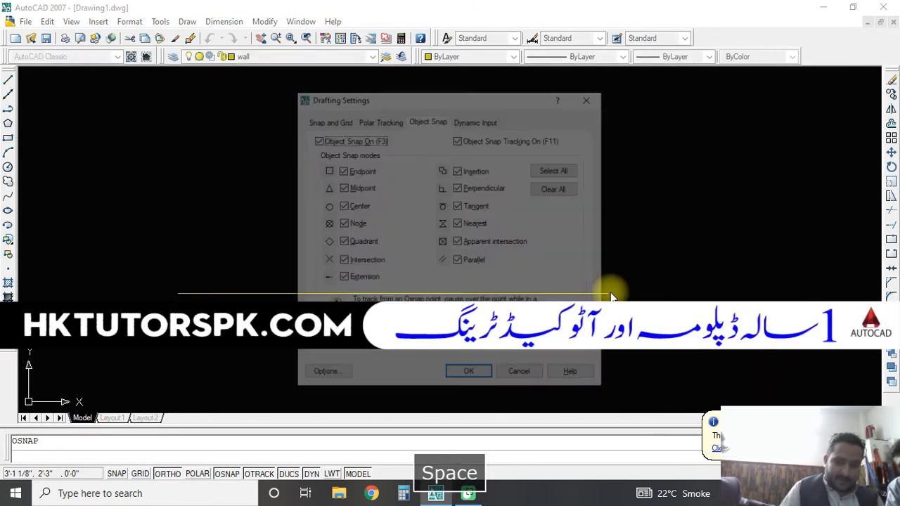
pyautogui.click(565, 188)
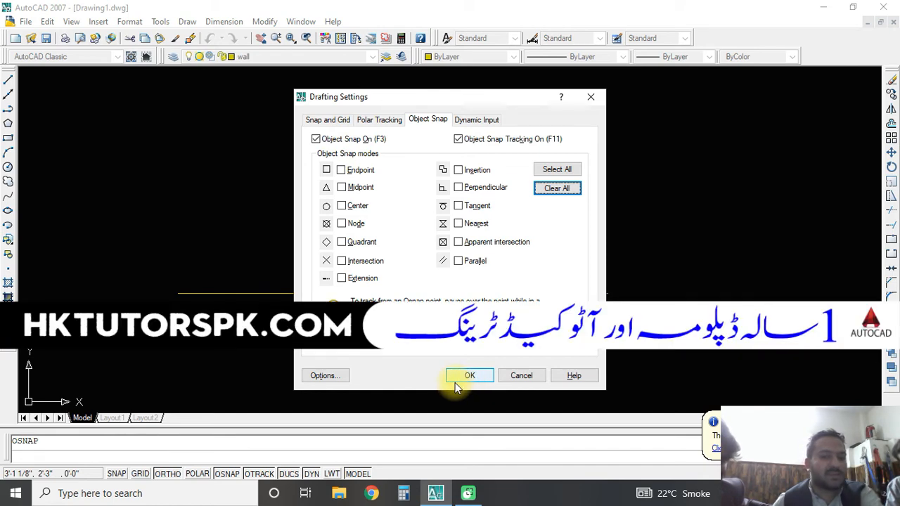
pyautogui.click(342, 205)
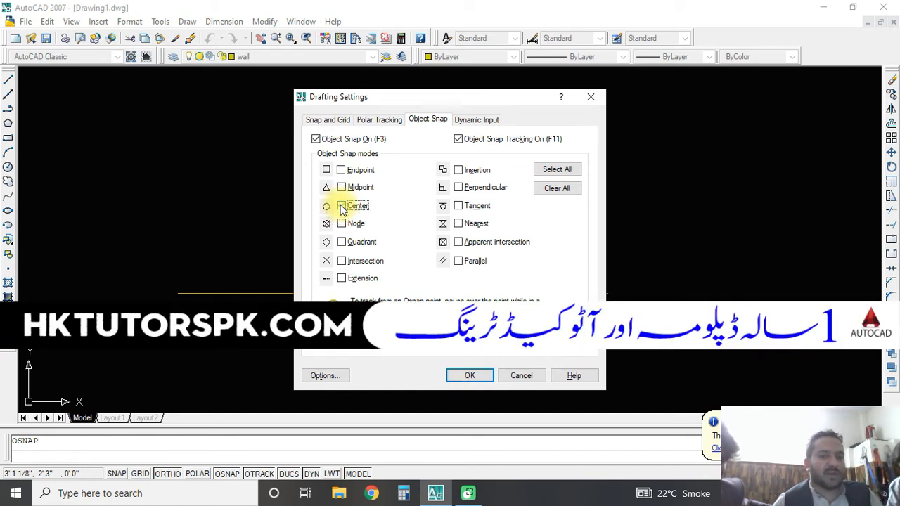
pyautogui.click(454, 376)
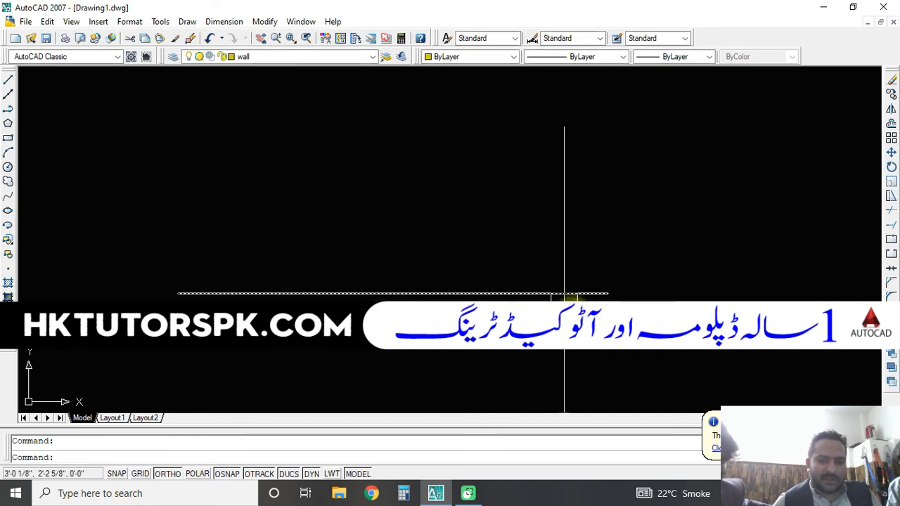
# Check the horizontal line's grips and test where a new line's first point snaps with only Center snap enabled
pyautogui.click(587, 294)
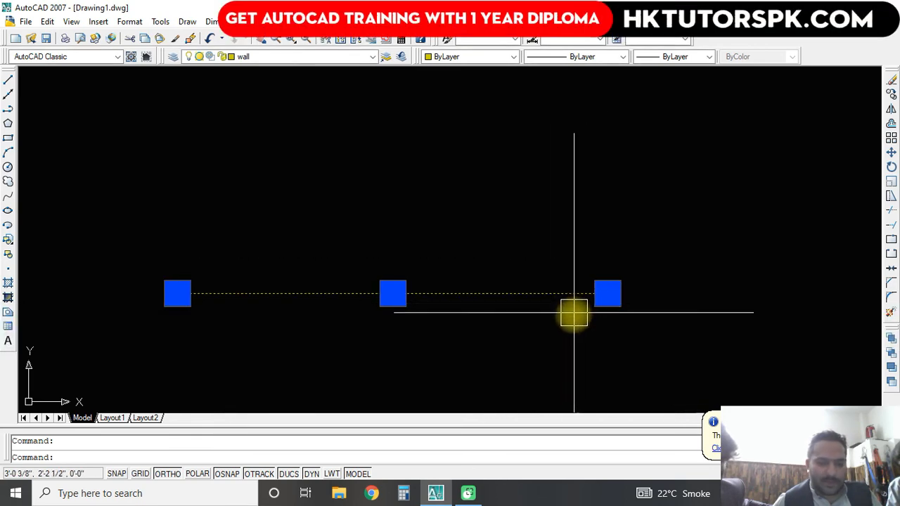
pyautogui.press('Escape')
pyautogui.write('l')
pyautogui.press('space')
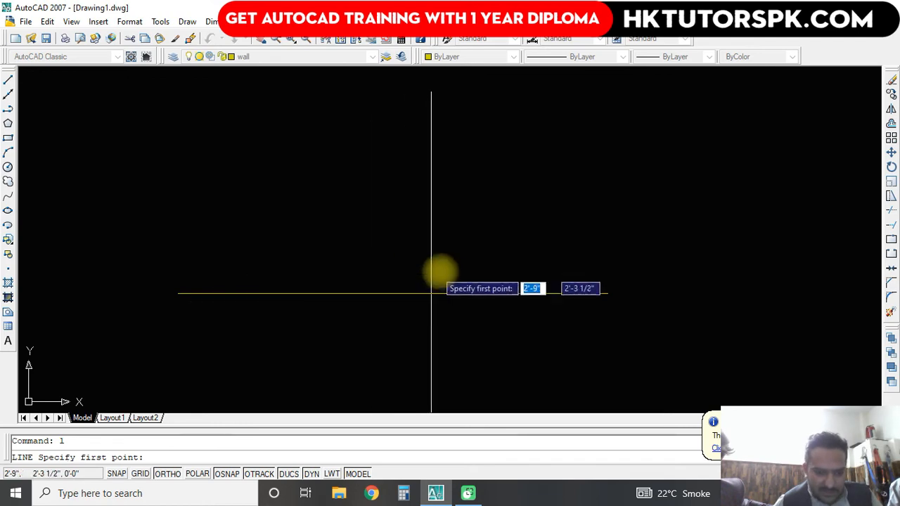
pyautogui.press('Escape')
# Change the object snap modes from Center to Midpoint only and accept the drafting settings
pyautogui.write('os')
pyautogui.press('space')
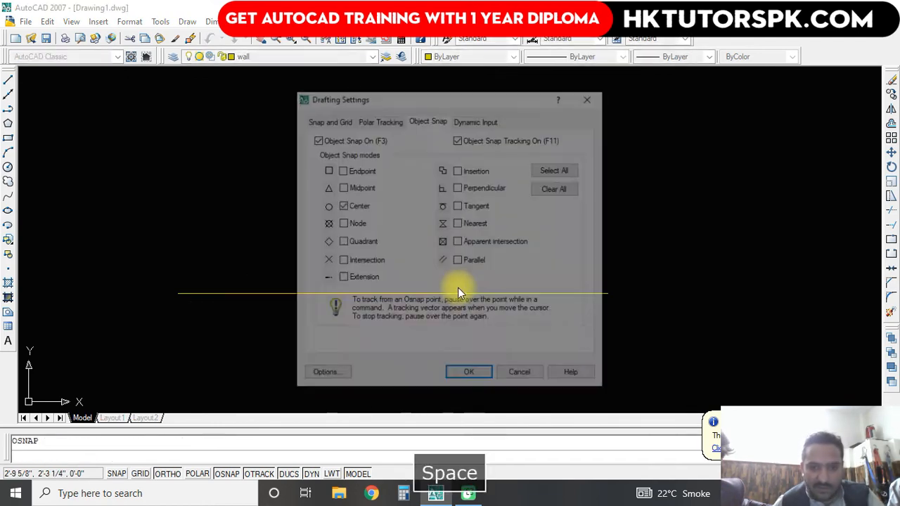
pyautogui.click(342, 205)
pyautogui.click(470, 378)
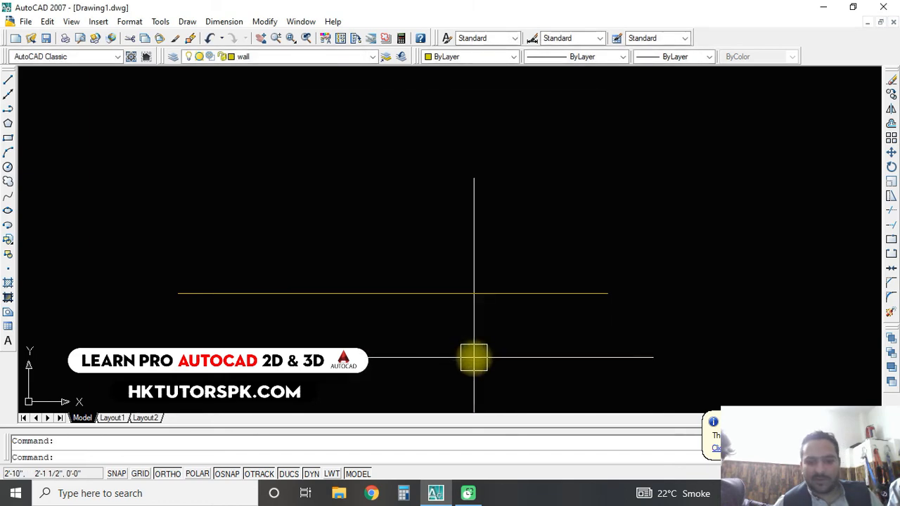
# Draw a vertical line upward from the midpoint of the horizontal line, and delete the vertical line
pyautogui.write('l')
pyautogui.press('space')
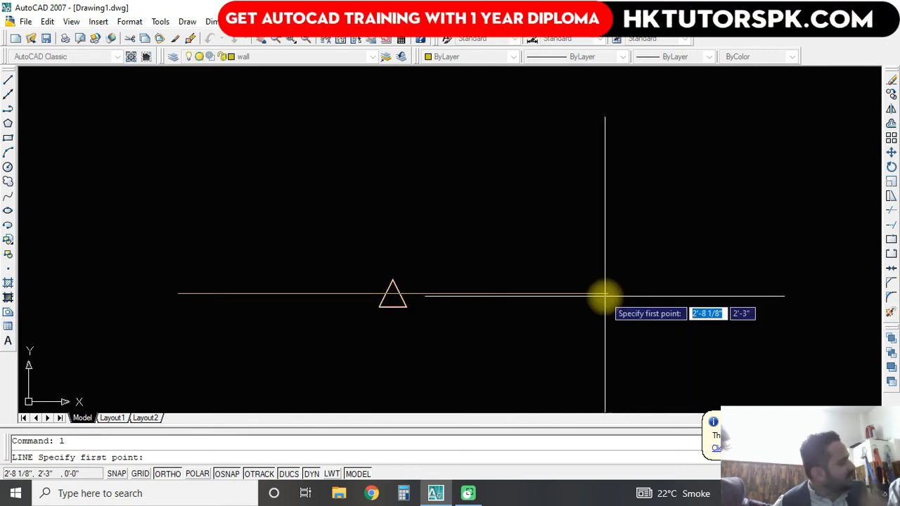
pyautogui.click(603, 296)
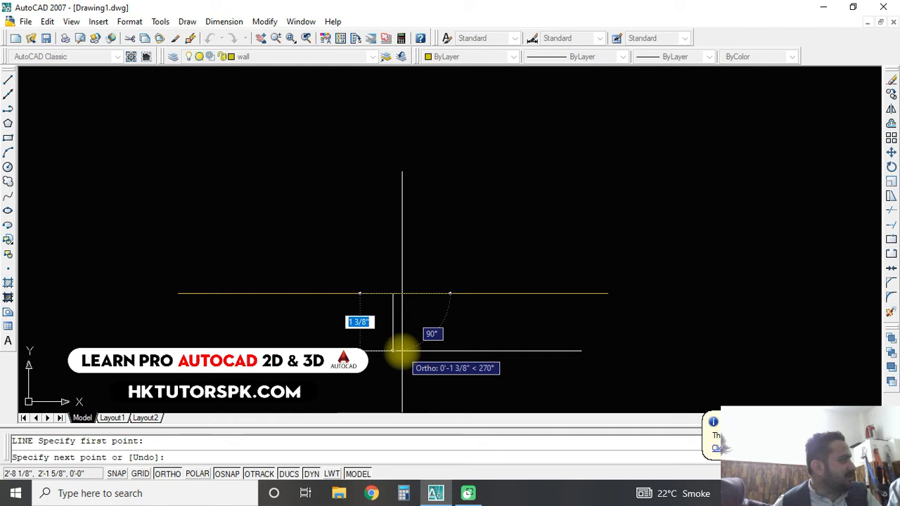
pyautogui.middleClick(402, 349)
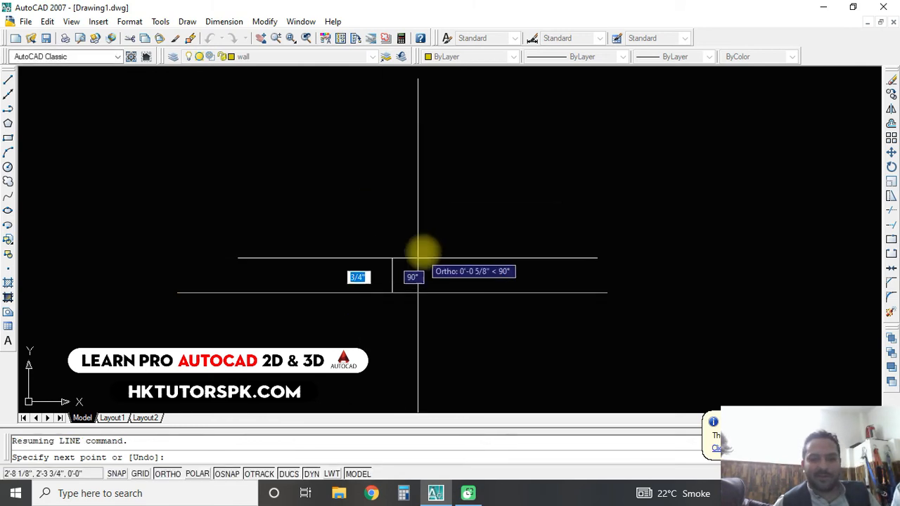
pyautogui.click(437, 172)
pyautogui.press('Escape')
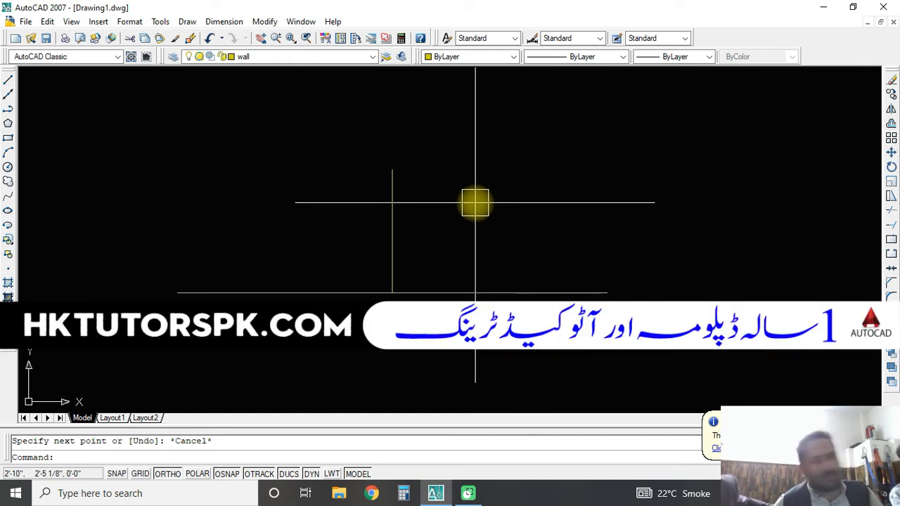
pyautogui.click(396, 233)
pyautogui.press('Delete')
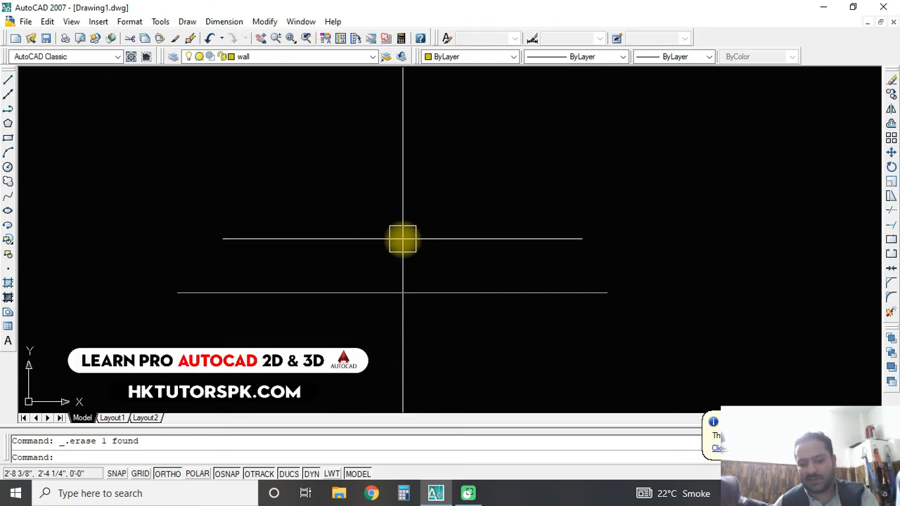
# Enable all object snap modes and accept the drafting settings
pyautogui.write('os')
pyautogui.press('space')
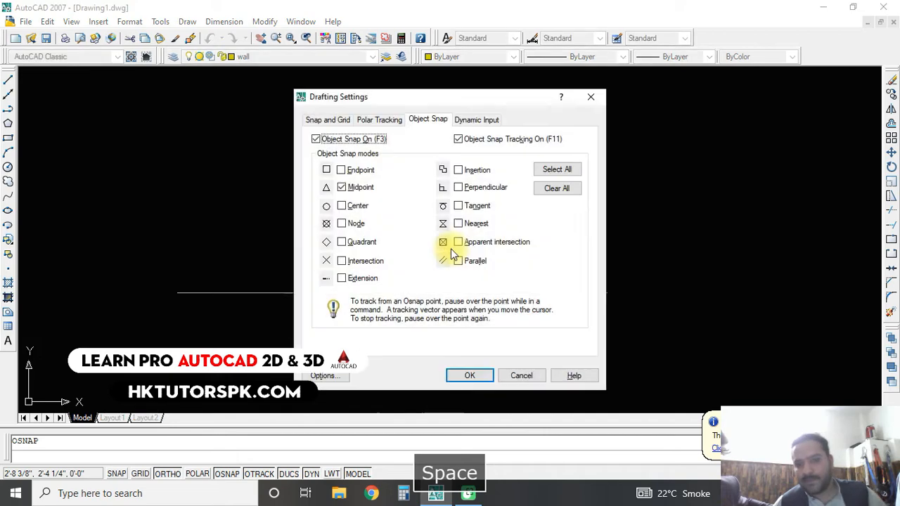
pyautogui.click(552, 170)
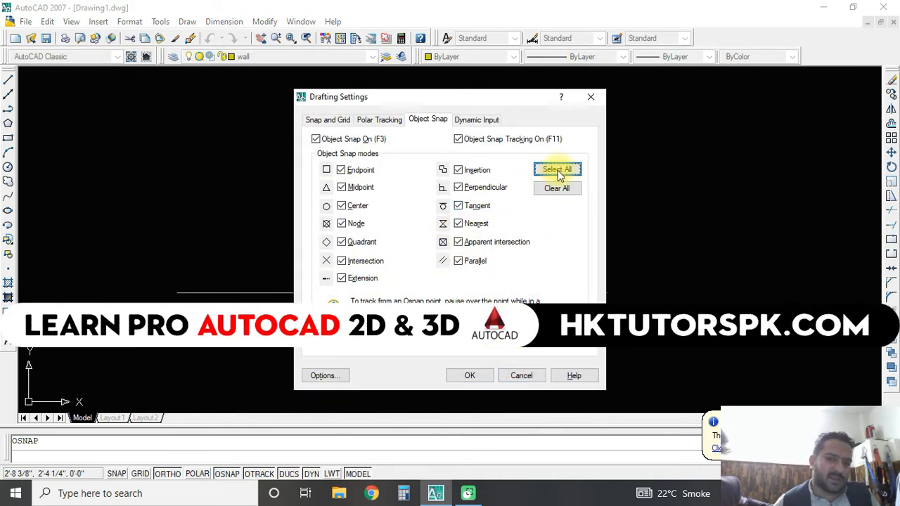
pyautogui.click(472, 375)
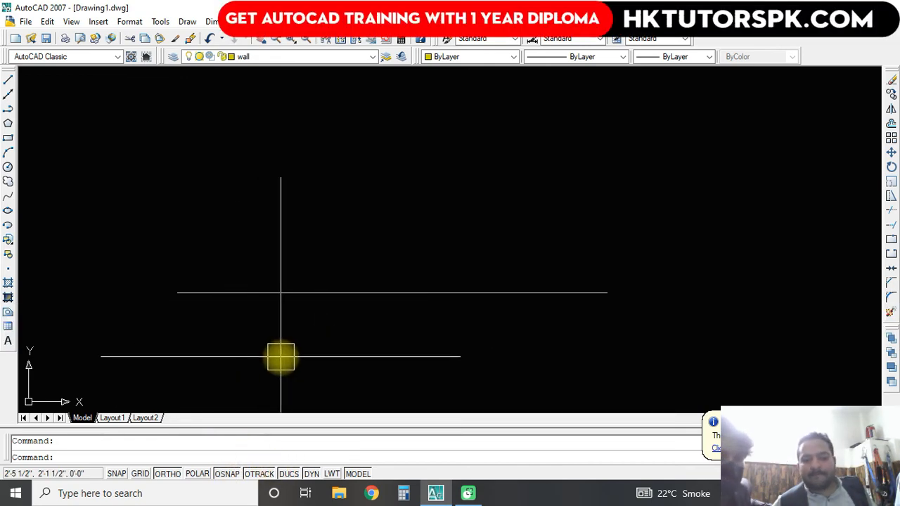
# Select the remaining horizontal wall line and delete it from the drawing
pyautogui.click(442, 283)
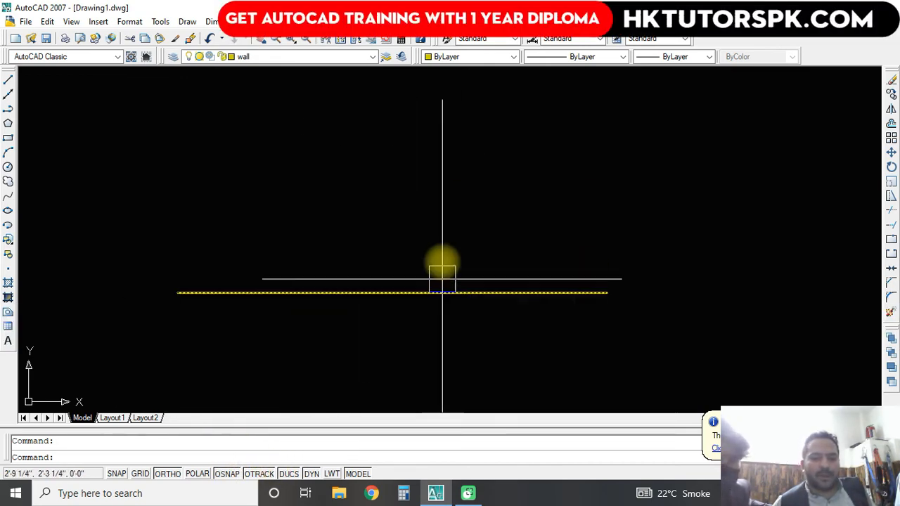
pyautogui.moveTo(408, 299); pyautogui.dragTo(394, 297)
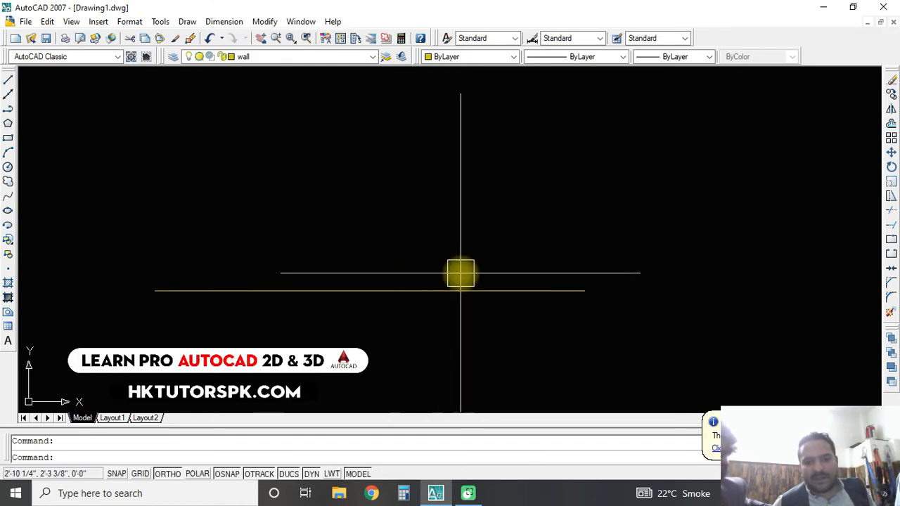
pyautogui.scroll(-5, 454, 277)
pyautogui.press('Delete')
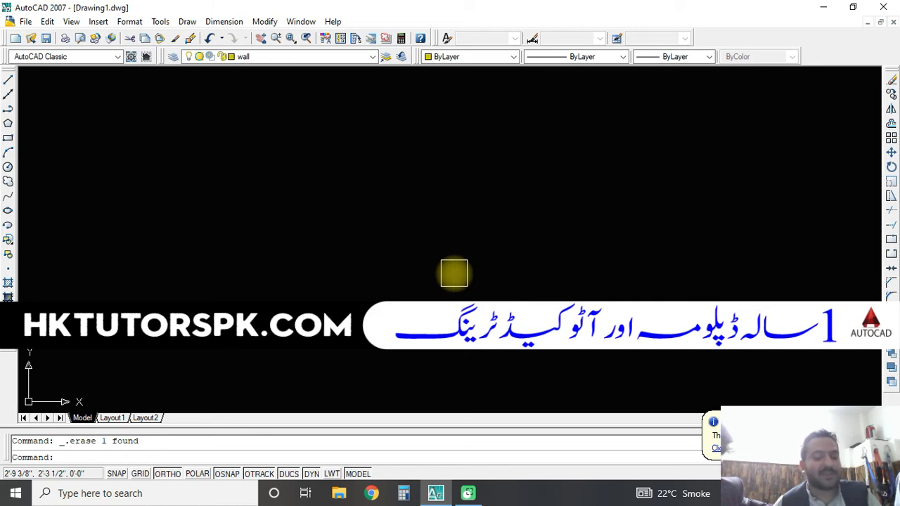
# Save the drawing to the Desktop, using the person's name as the file name
pyautogui.hotkey('ctrl', 's')
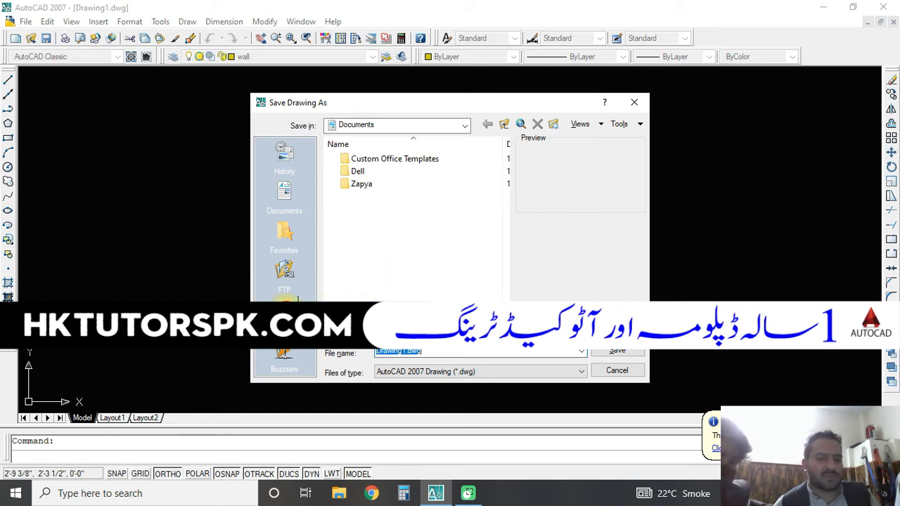
pyautogui.click(285, 315)
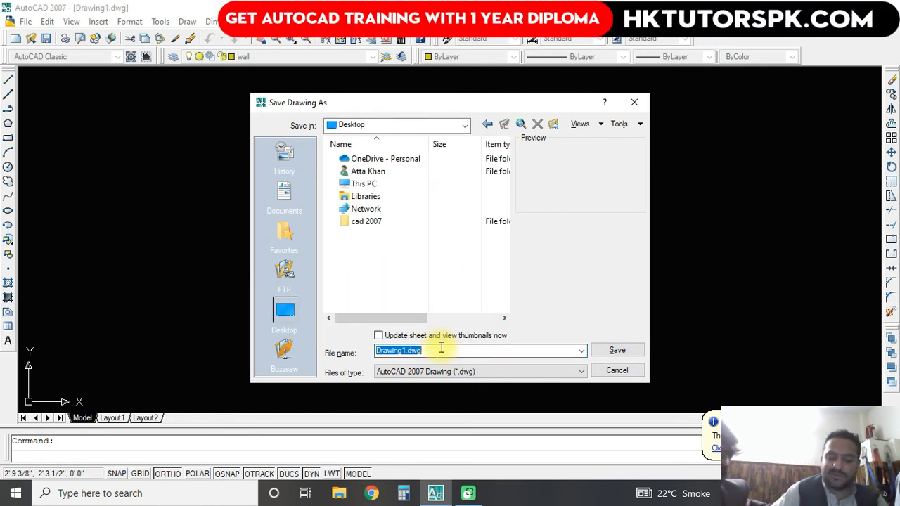
pyautogui.write('atta')
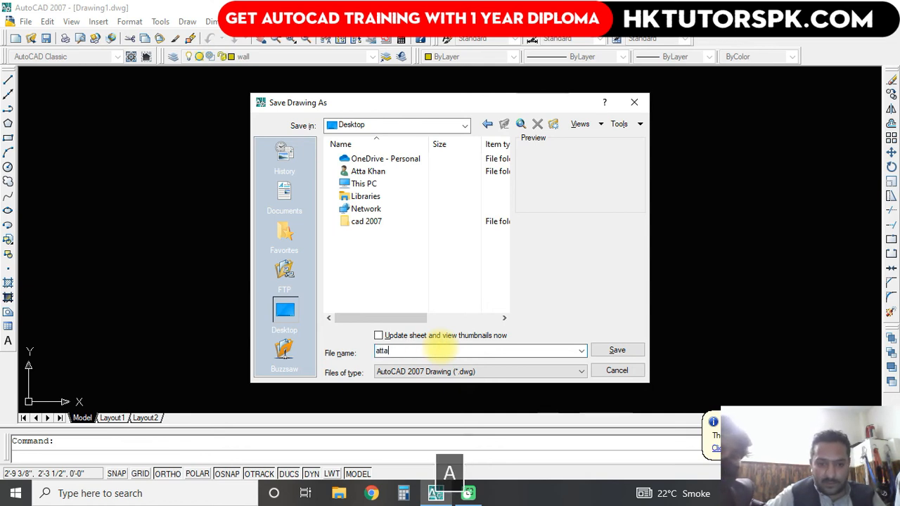
pyautogui.write(' ullah')
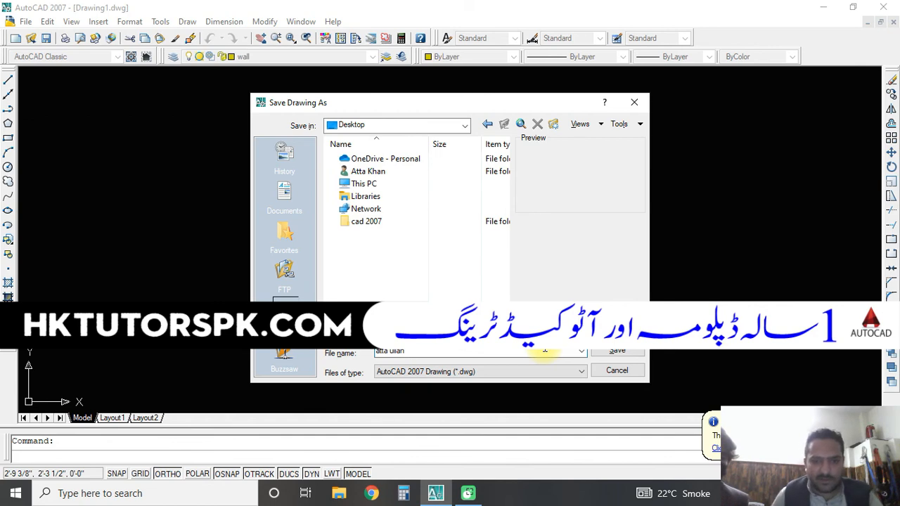
pyautogui.click(617, 353)
# Draw a single horizontal line on the wall layer in the upper middle of the drawing area
pyautogui.scroll(-3, 397, 218)
pyautogui.scroll(2, 409, 190)
pyautogui.write('l')
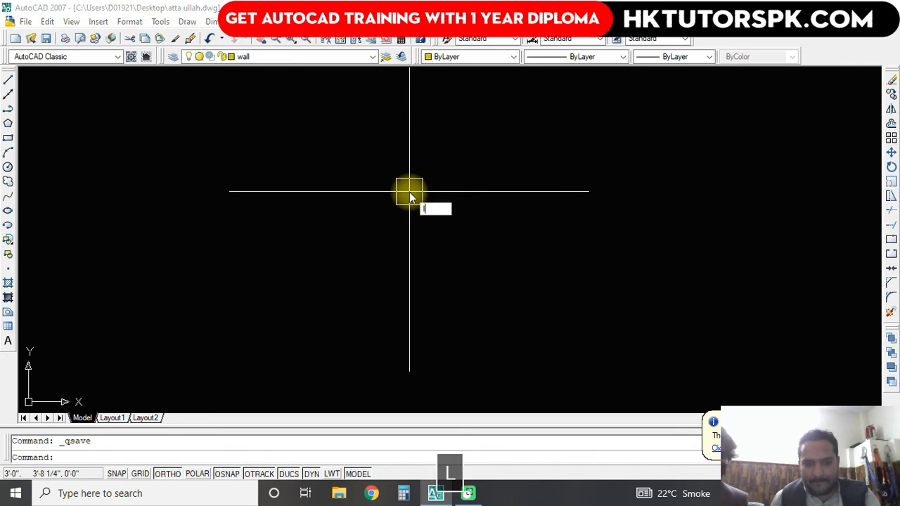
pyautogui.press('space')
pyautogui.click(359, 210)
pyautogui.click(500, 209)
pyautogui.press('Escape')
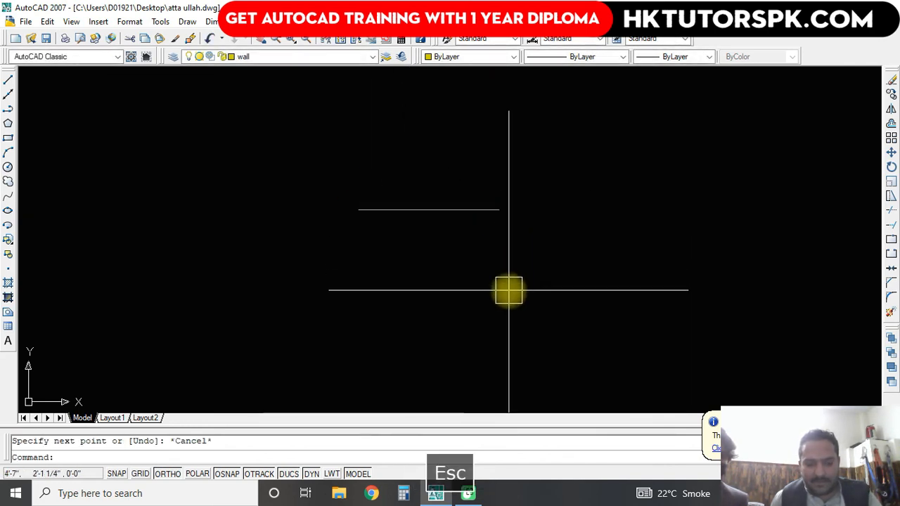
# Save the new horizontal line to the existing drawing file, repeating the Save command
pyautogui.hotkey('ctrl', 's')
pyautogui.scroll(-2, 482, 281)
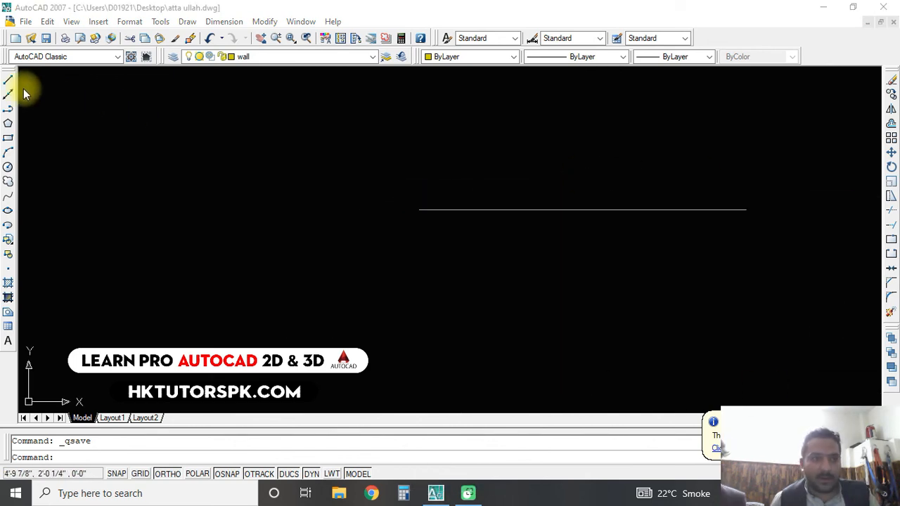
pyautogui.click(47, 37)
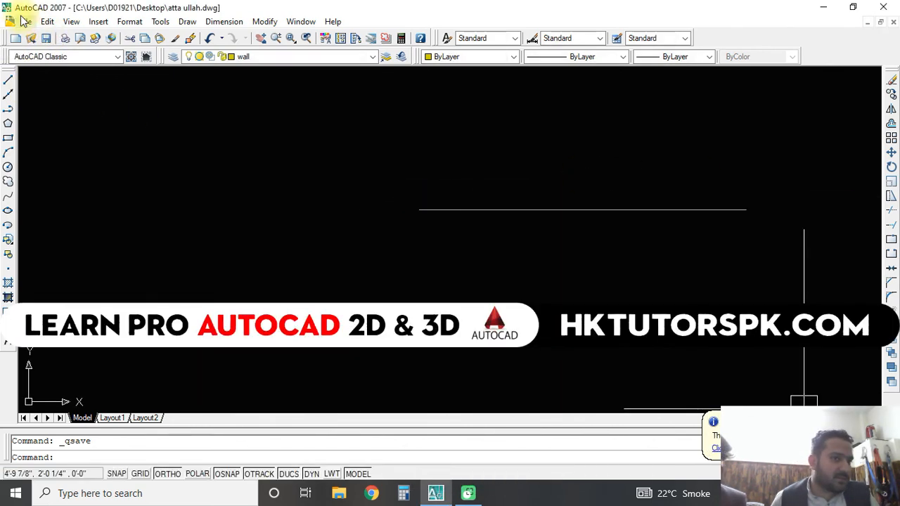
pyautogui.click(25, 21)
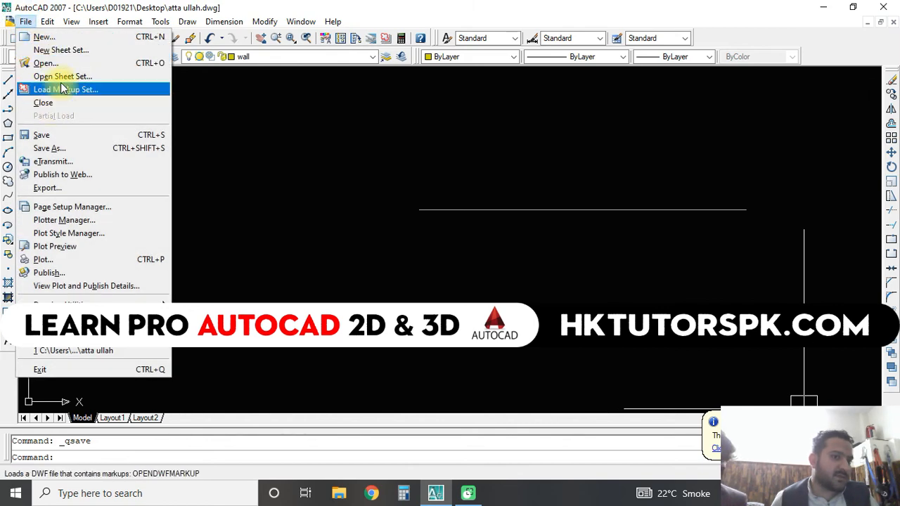
pyautogui.click(63, 134)
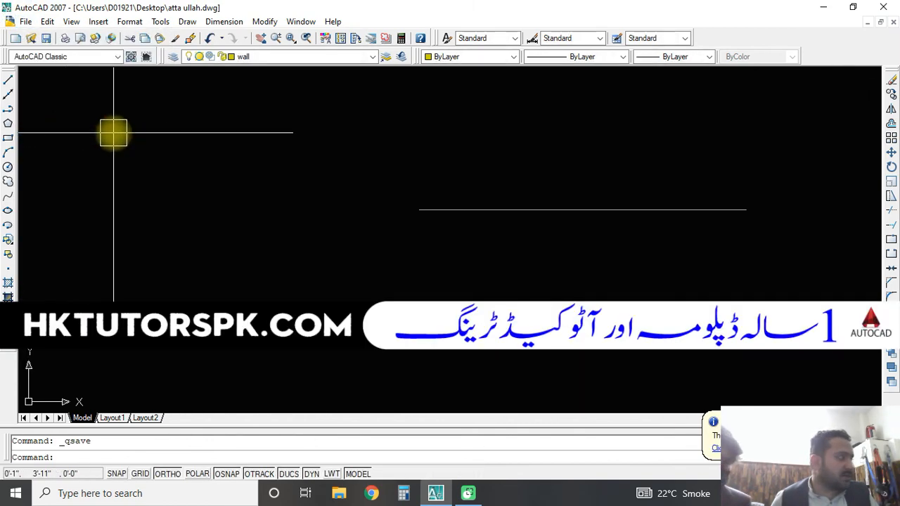
pyautogui.hotkey('ctrl', 's')
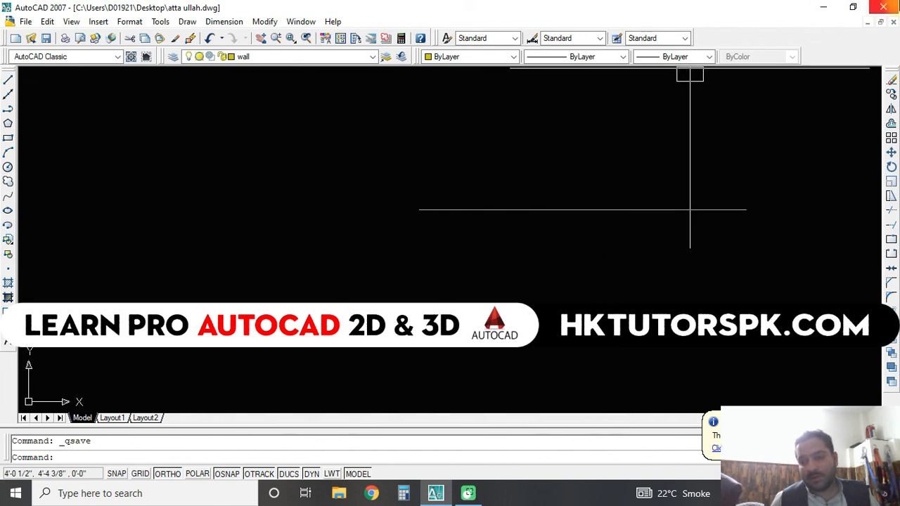
pyautogui.moveTo(626, 218)
pyautogui.mouseDown(button='middle')
pyautogui.moveTo(731, 177)
pyautogui.moveTo(668, 215)
pyautogui.moveTo(484, 156)
pyautogui.mouseUp(button='middle')
pyautogui.scroll(1, 492, 161)
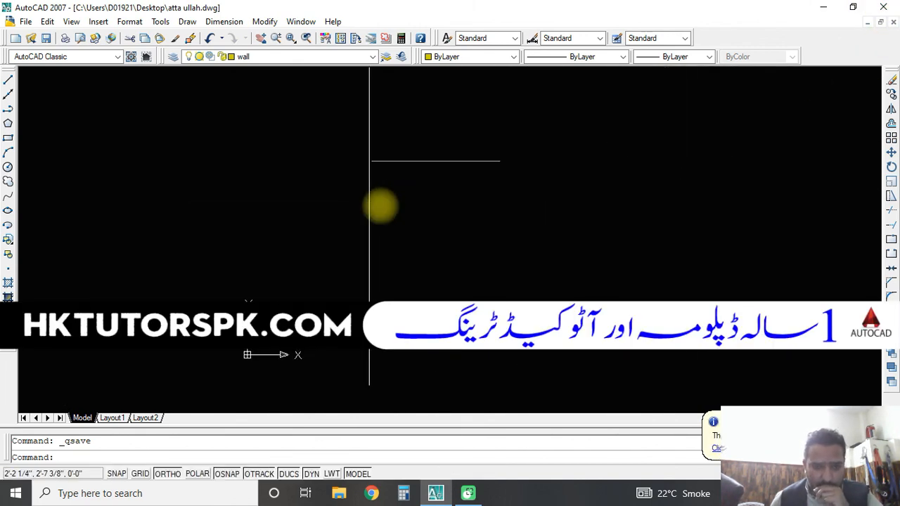
pyautogui.click(464, 173)
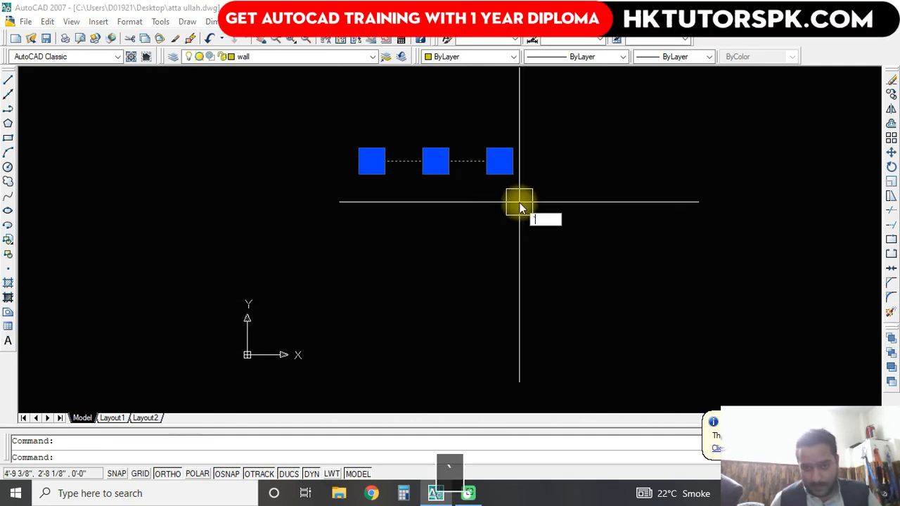
pyautogui.press('Escape')
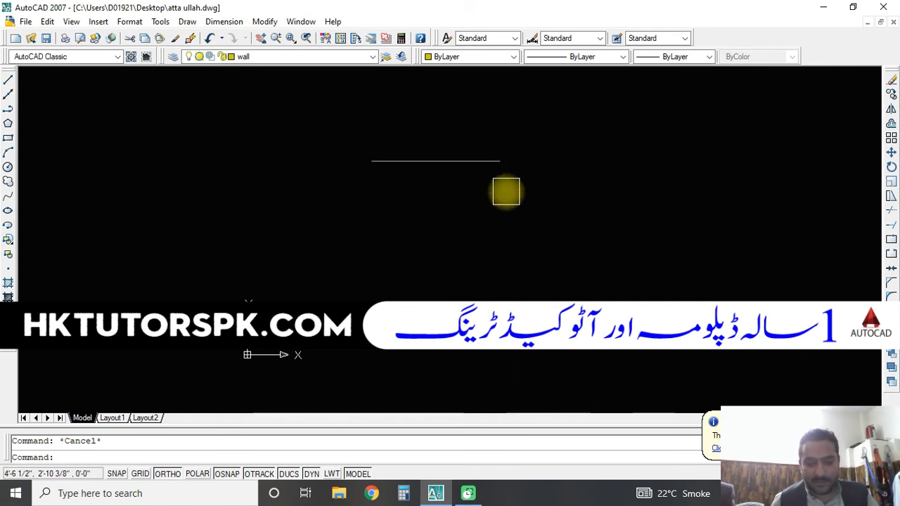
# Save the drawing again under its existing name
pyautogui.hotkey('ctrl', 's')
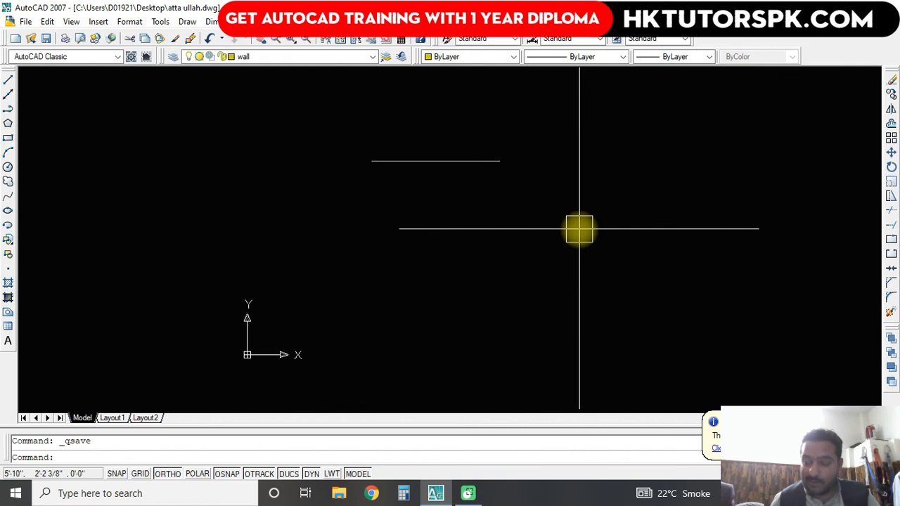
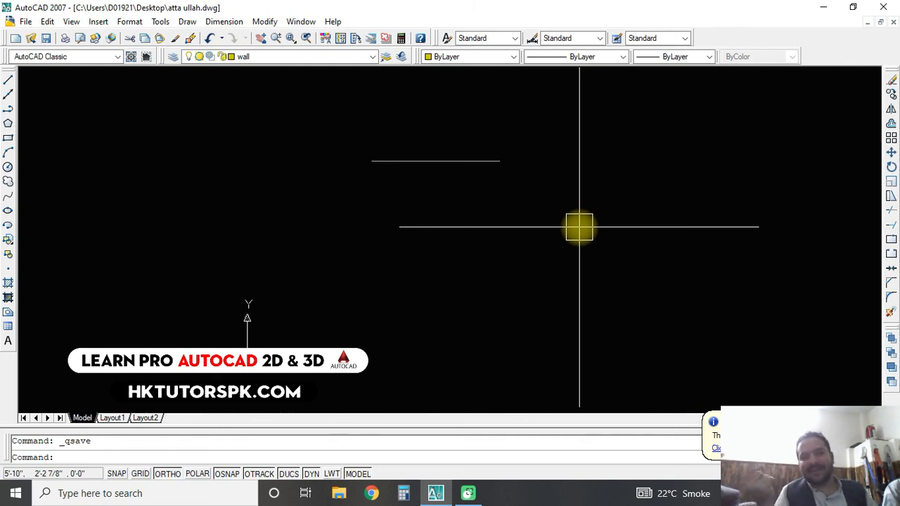
pyautogui.hotkey('ctrl', 's')
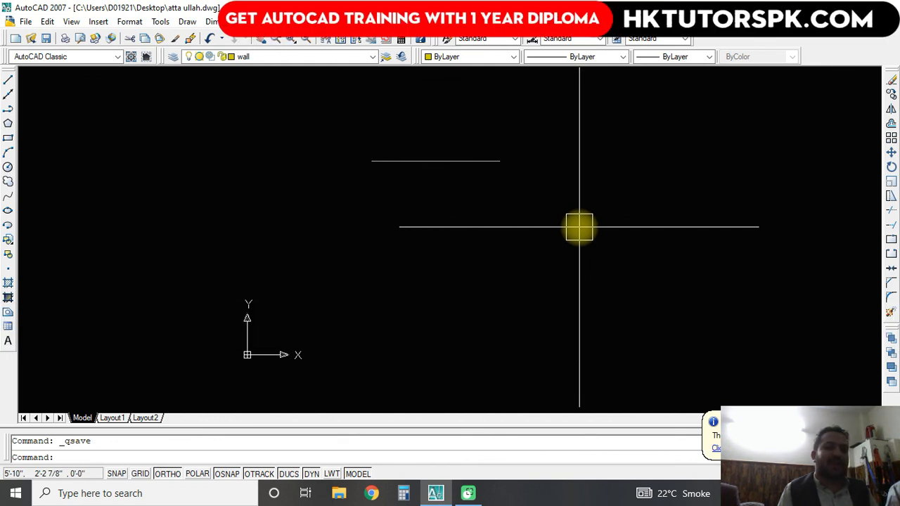
pyautogui.write('l')
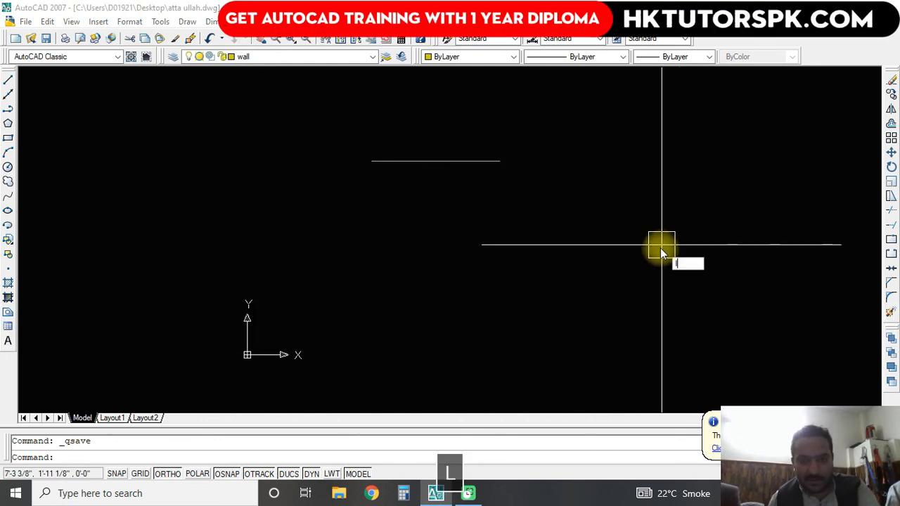
pyautogui.press('Escape')
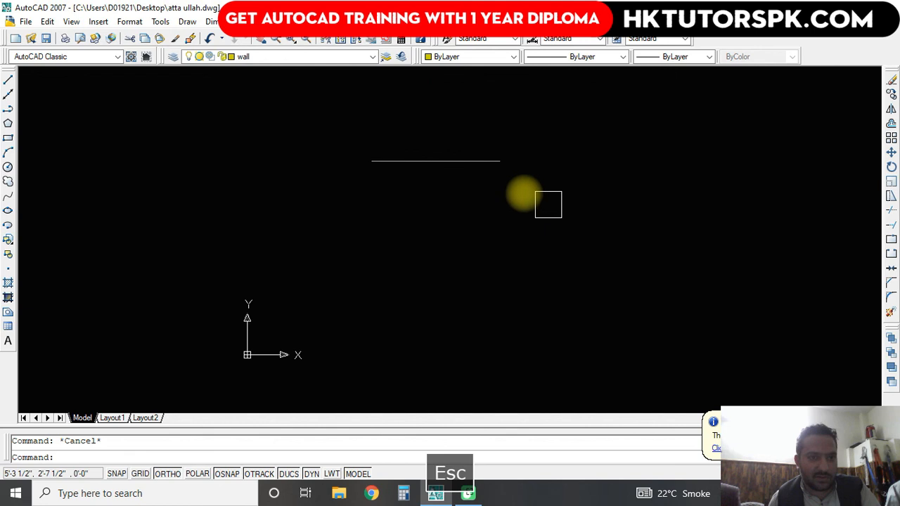
# Make the slab layer current and draw a wide rectangle beyond the right end of the horizontal line
pyautogui.click(339, 57)
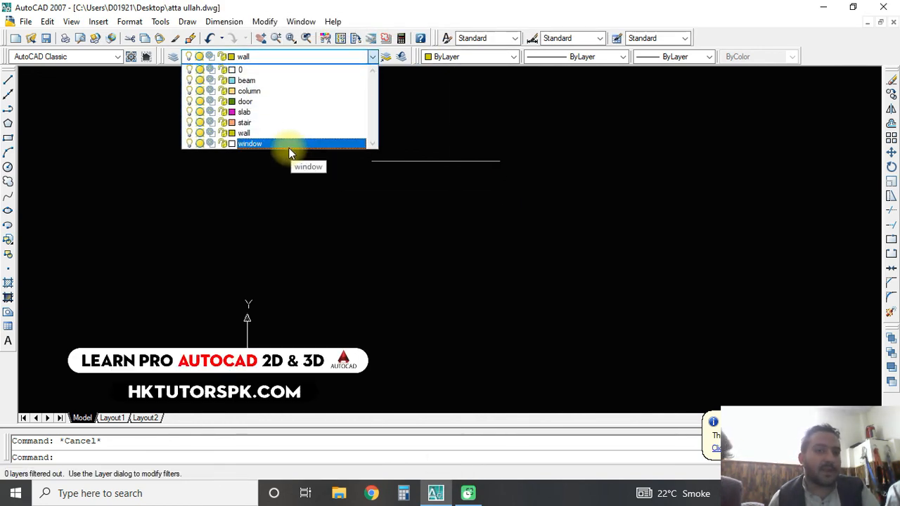
pyautogui.click(281, 113)
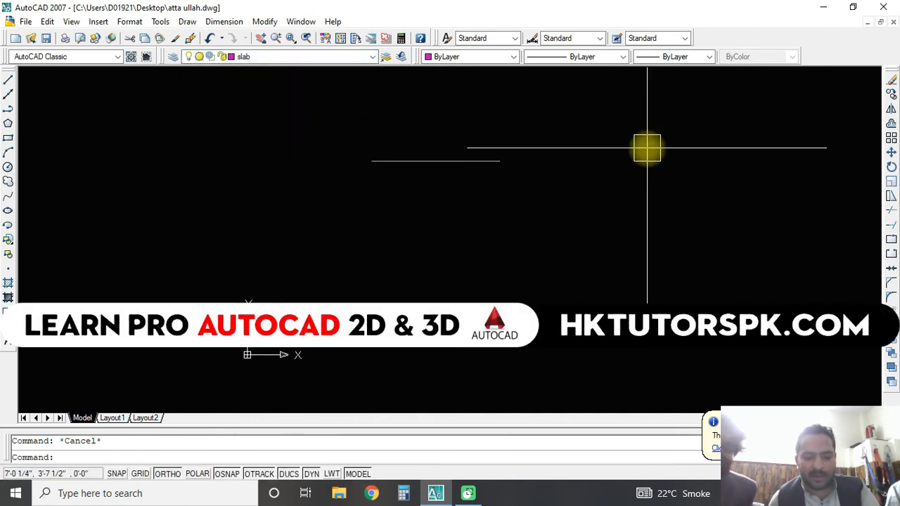
pyautogui.write('ec')
pyautogui.press('space')
pyautogui.click(532, 181)
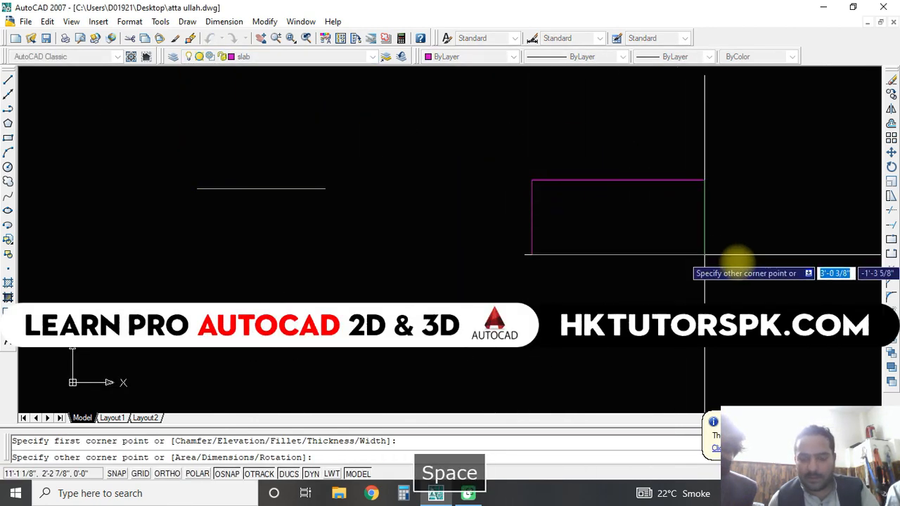
pyautogui.click(739, 262)
pyautogui.press('Escape')
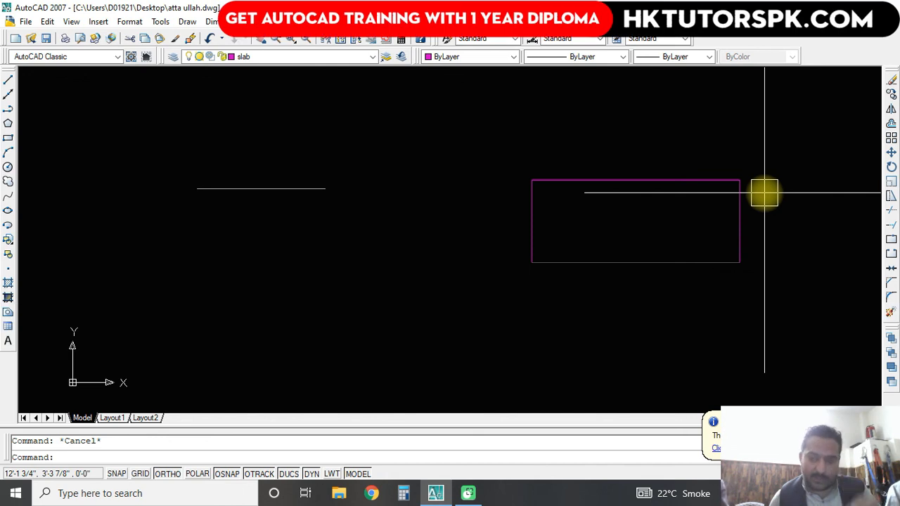
# Delete the slab rectangle and save the drawing
pyautogui.click(731, 202)
pyautogui.press('Delete')
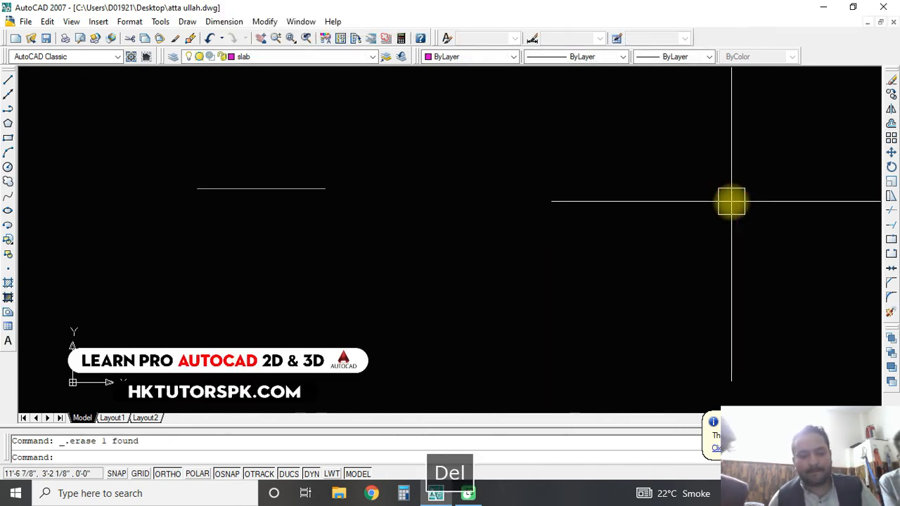
pyautogui.hotkey('ctrl', 's')
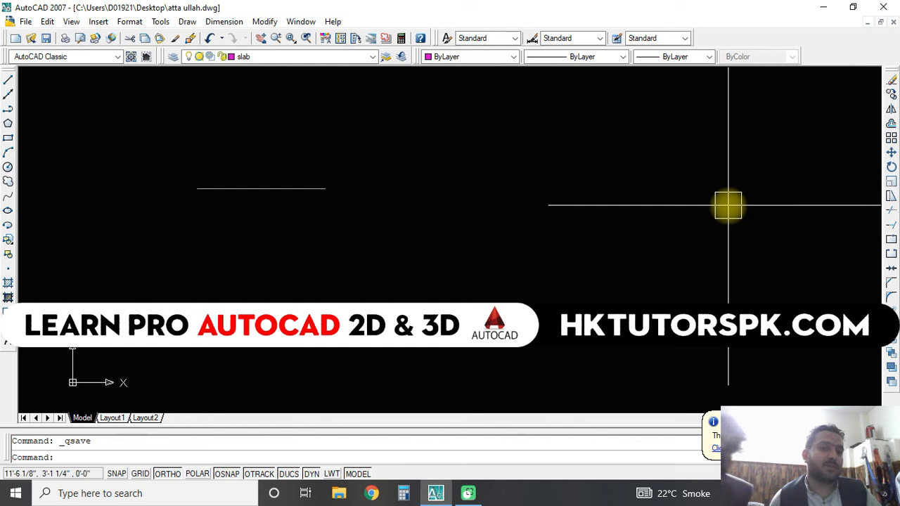
# Make the column layer current and draw a small rectangle about 5 3/4" by 4 7/8", well beyond the line's right end
pyautogui.click(323, 56)
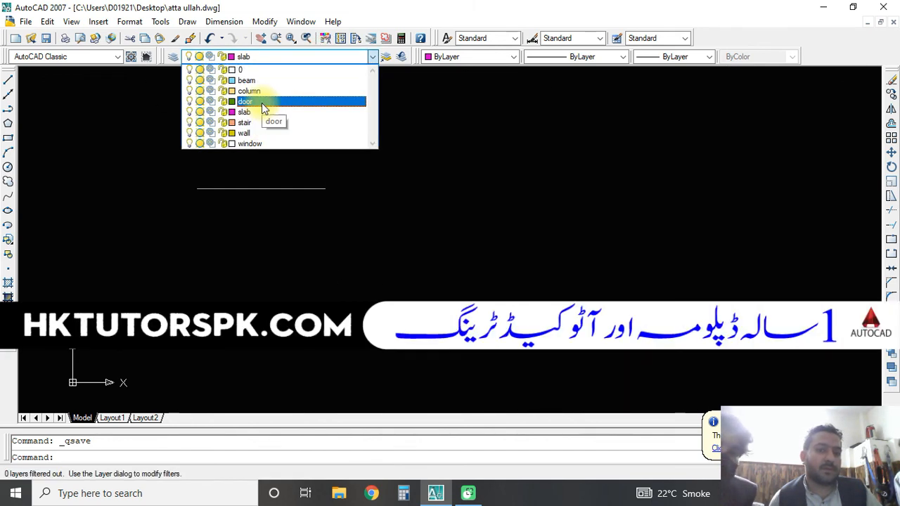
pyautogui.click(262, 90)
pyautogui.write('rec')
pyautogui.press('space')
pyautogui.click(551, 206)
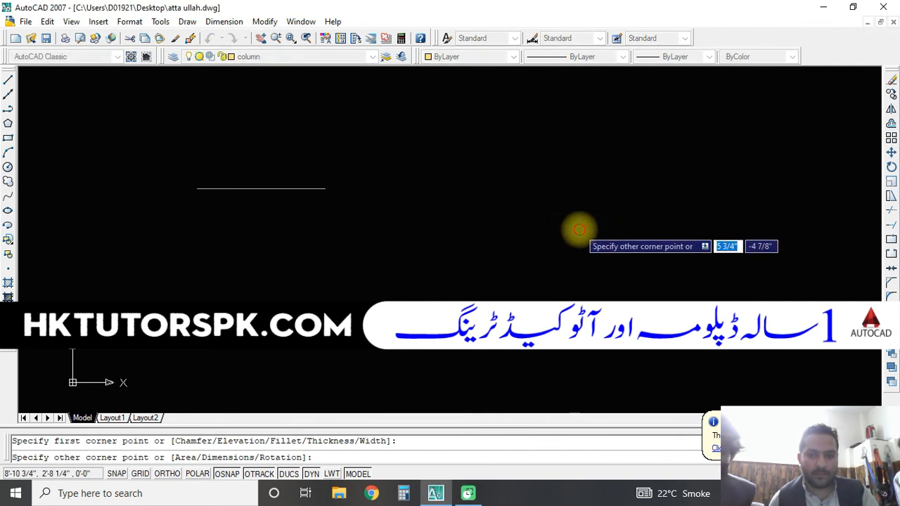
pyautogui.click(580, 228)
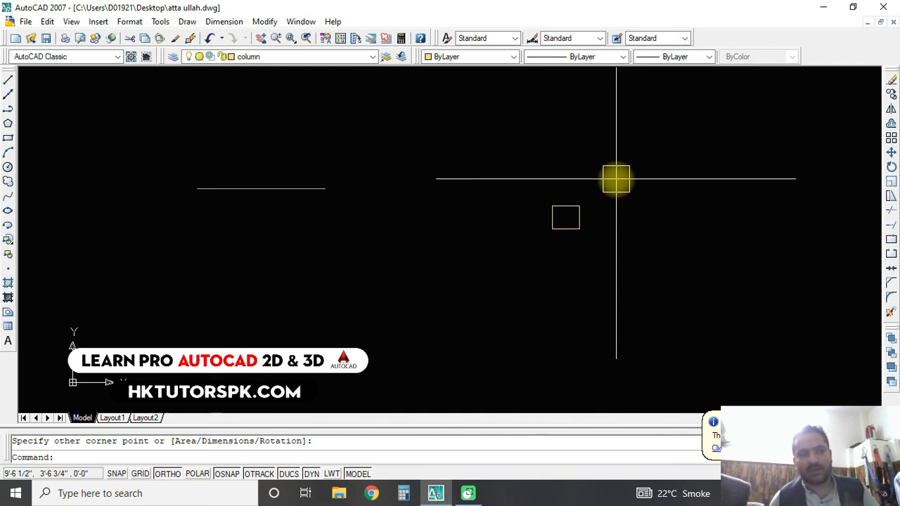
# Delete the small column rectangle and save the drawing
pyautogui.click(616, 178)
pyautogui.click(496, 298)
pyautogui.press('Delete')
pyautogui.hotkey('ctrl', 's')
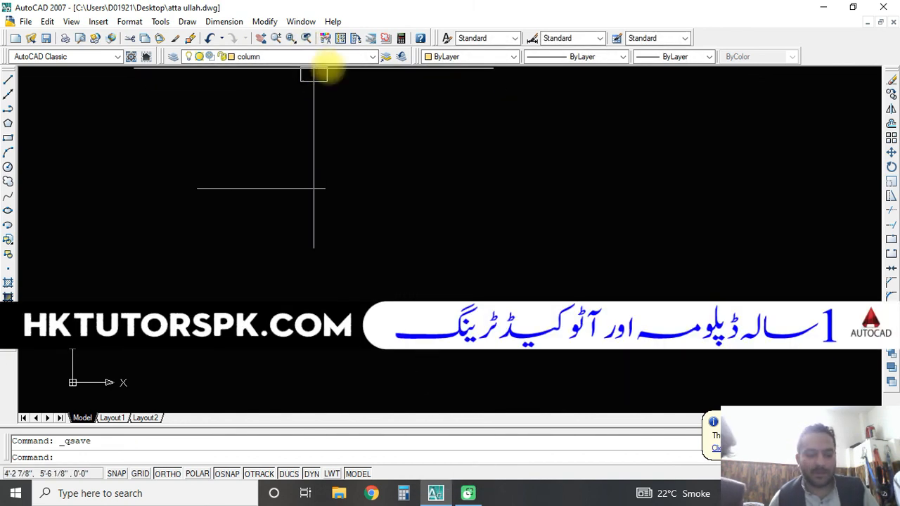
# Undo the deletion of the column rectangle and turn the column layer off
pyautogui.hotkey('ctrl', 'z')
pyautogui.hotkey('ctrl', 'z')
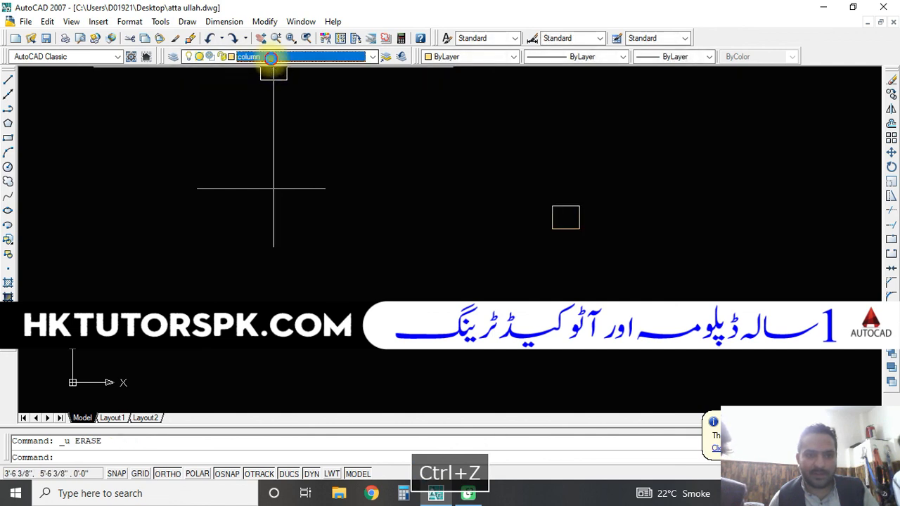
pyautogui.click(271, 57)
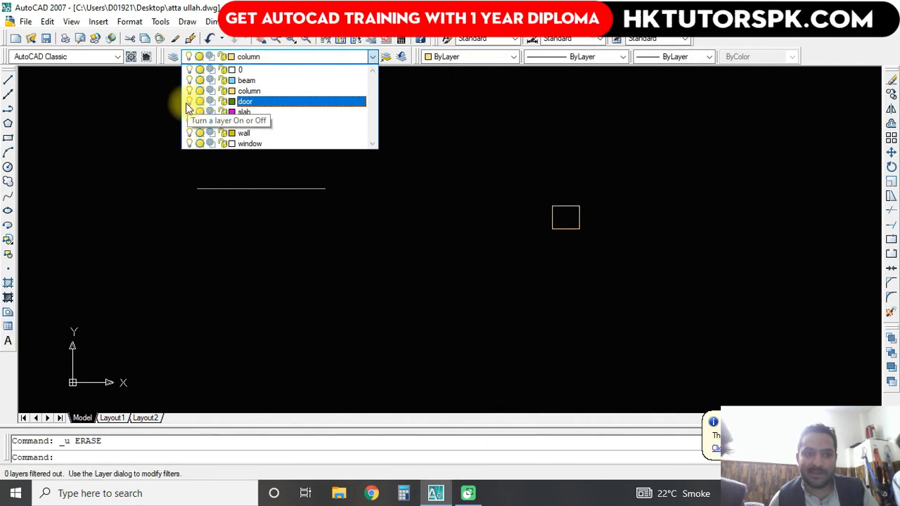
pyautogui.click(188, 92)
pyautogui.click(413, 204)
pyautogui.click(498, 274)
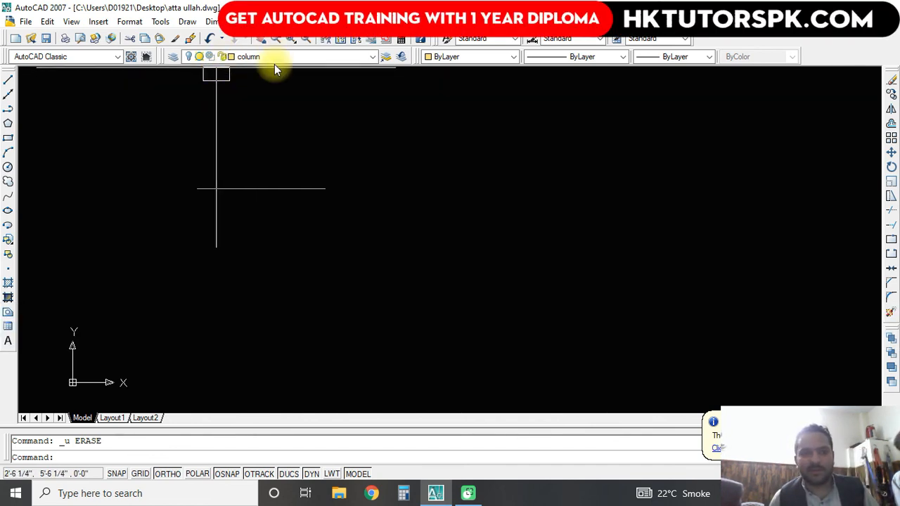
# Turn the column layer back on and save the drawing
pyautogui.click(274, 57)
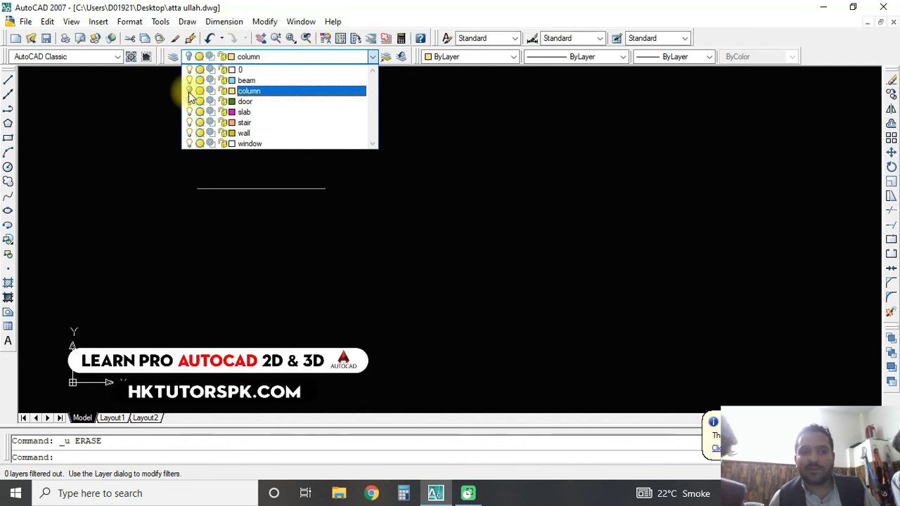
pyautogui.click(391, 203)
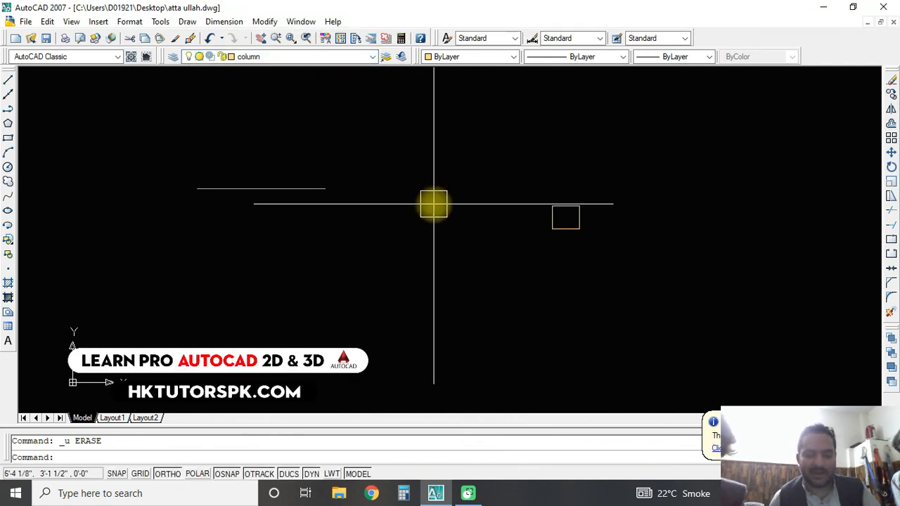
pyautogui.hotkey('ctrl', 's')
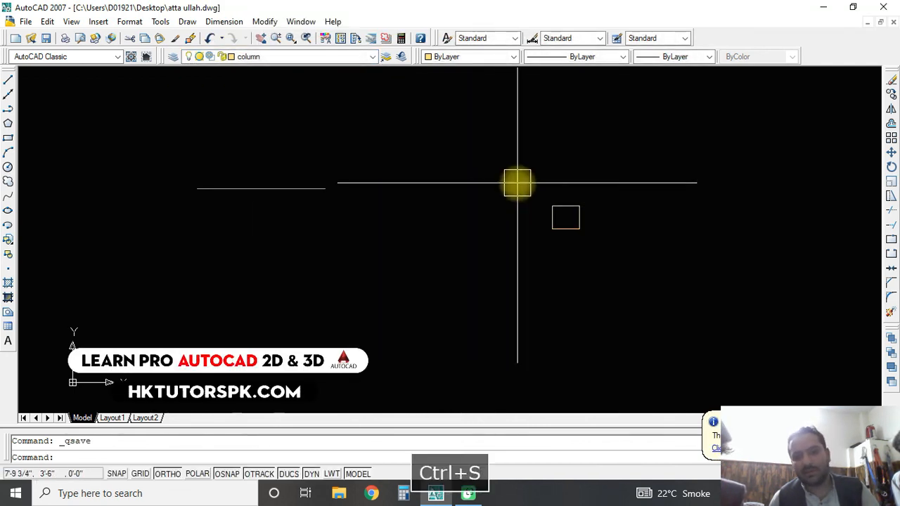
# Erase the column rectangle, leaving the horizontal wall line in place, and save the drawing
pyautogui.click(607, 169)
pyautogui.click(566, 225)
pyautogui.press('Delete')
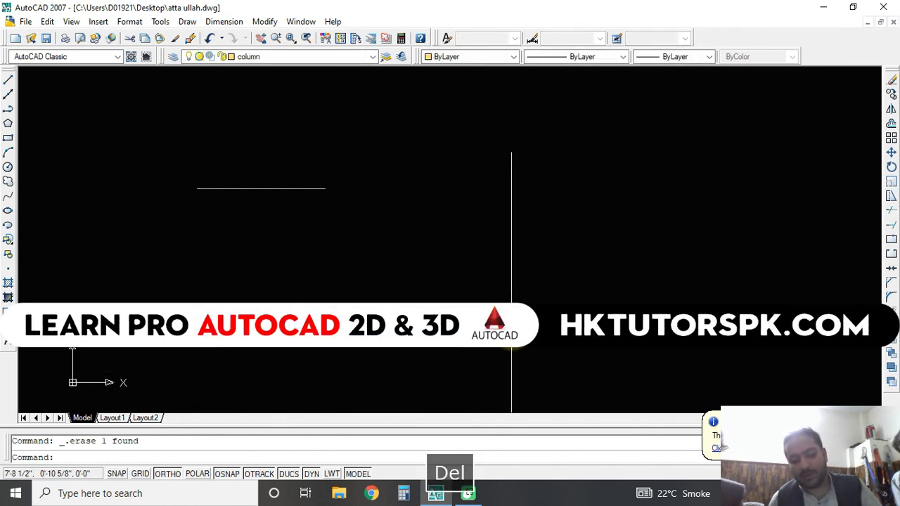
pyautogui.hotkey('ctrl', 's')
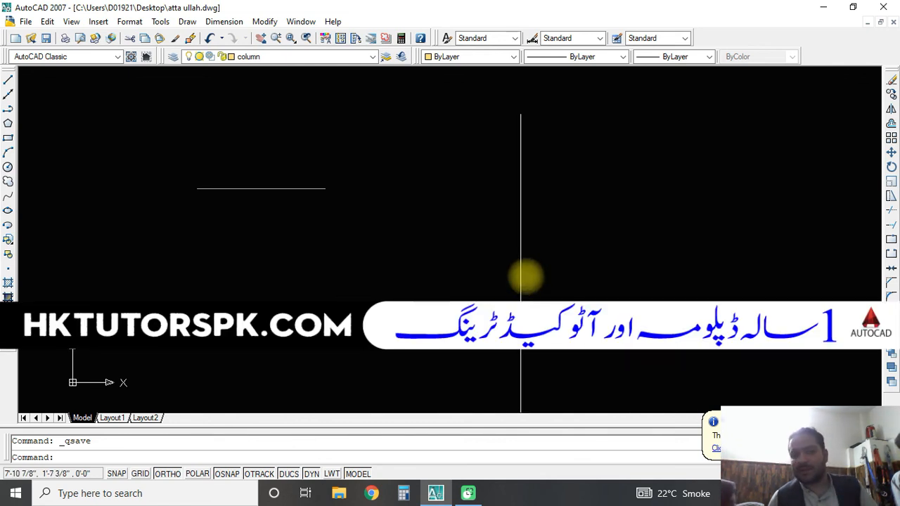
pyautogui.hotkey('ctrl', 's')
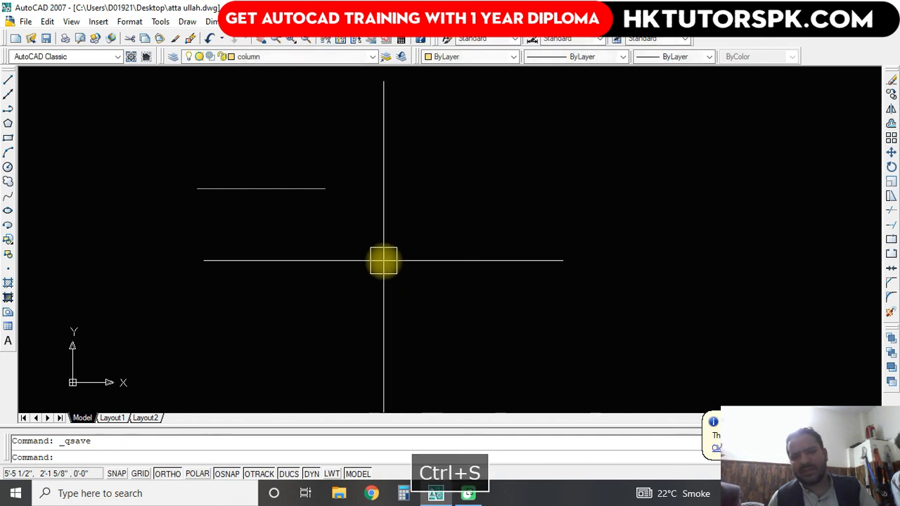